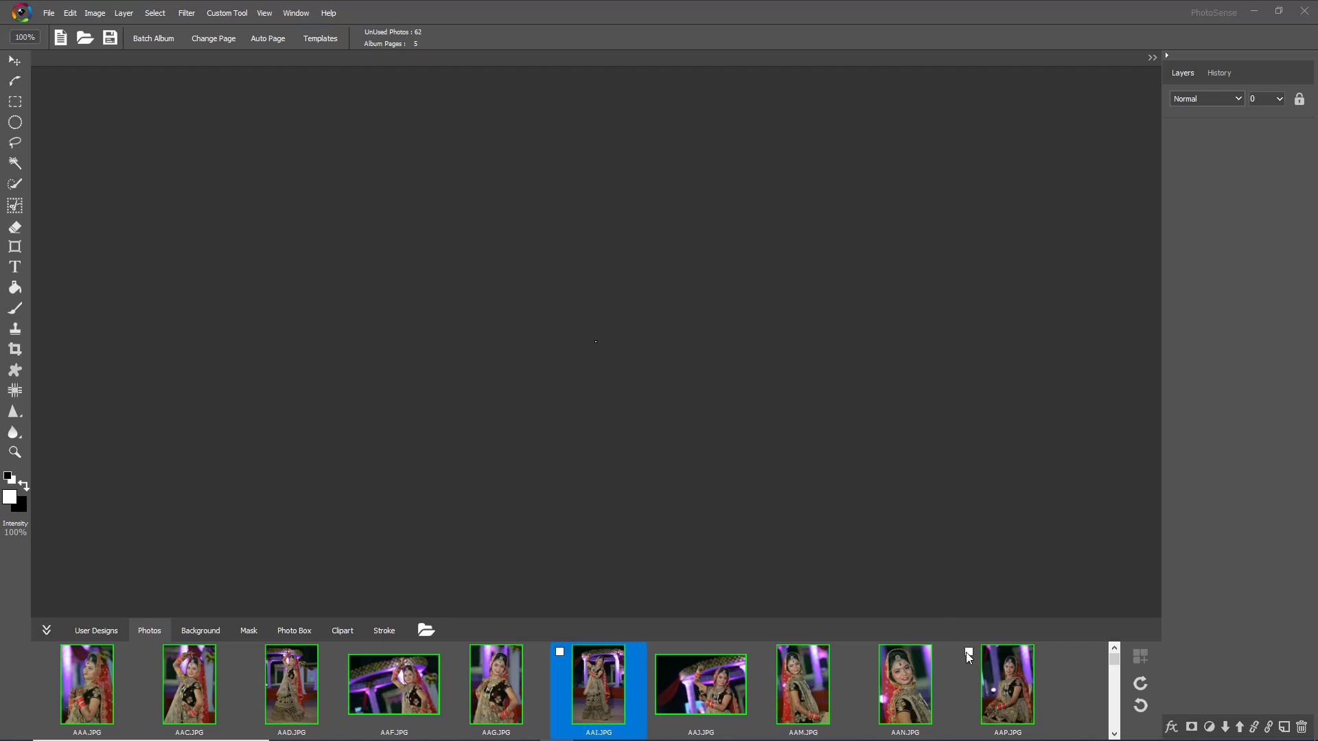
- Open AAN.JPG and draw a rough closed selection around the bride, leaving a margin of background
double_click(908, 688)
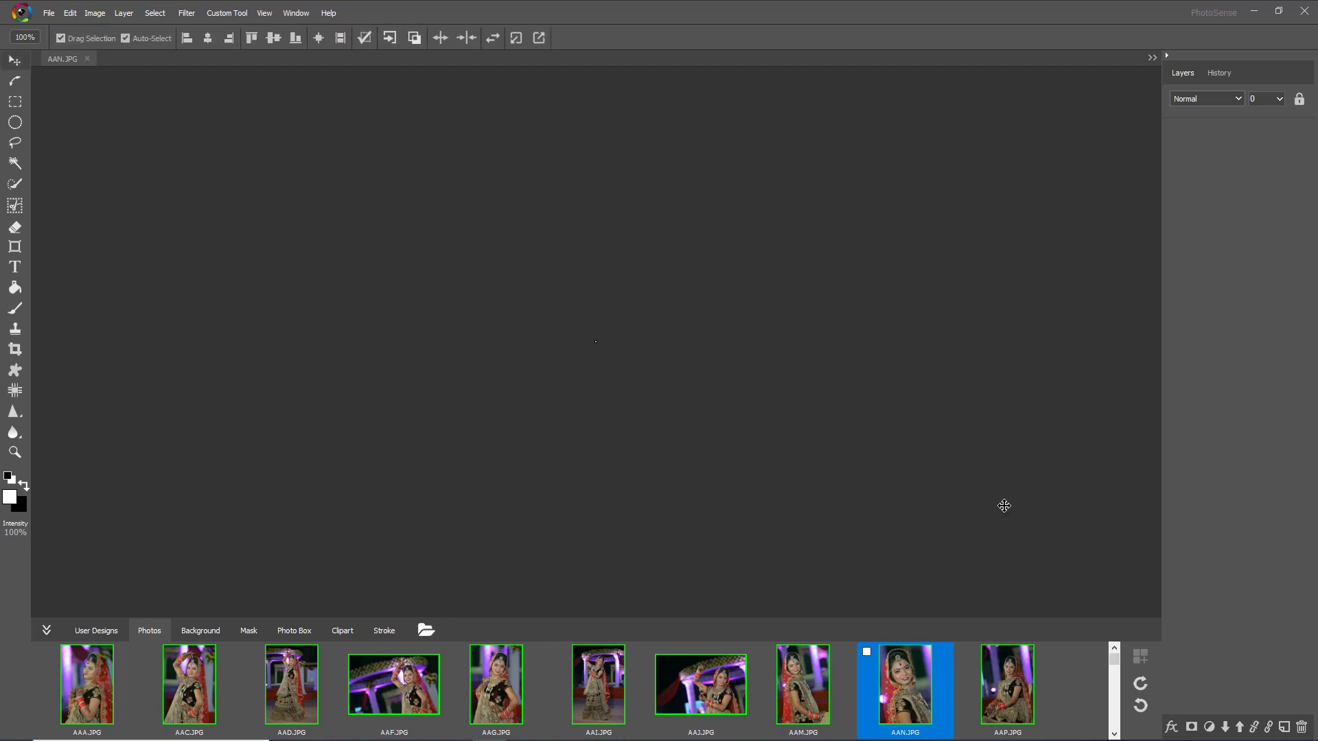
scroll(911, 395, up, 1)
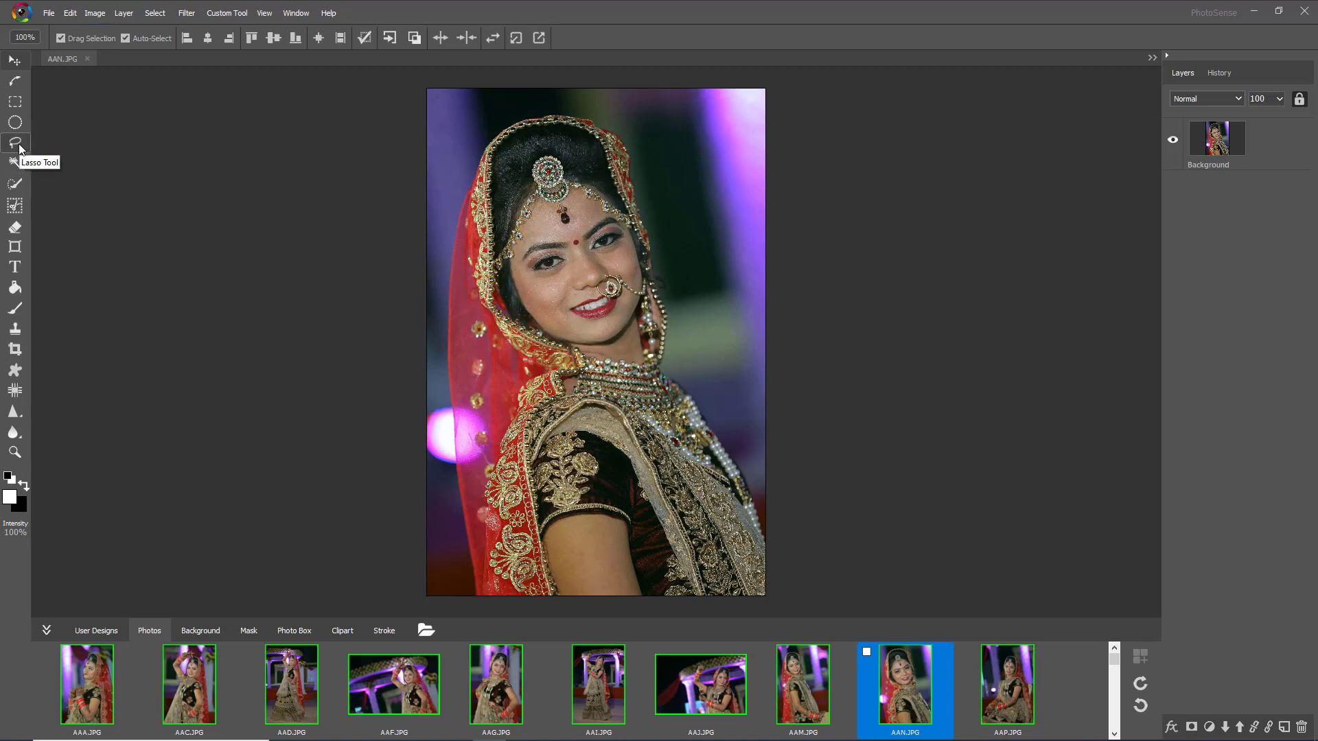
click(15, 122)
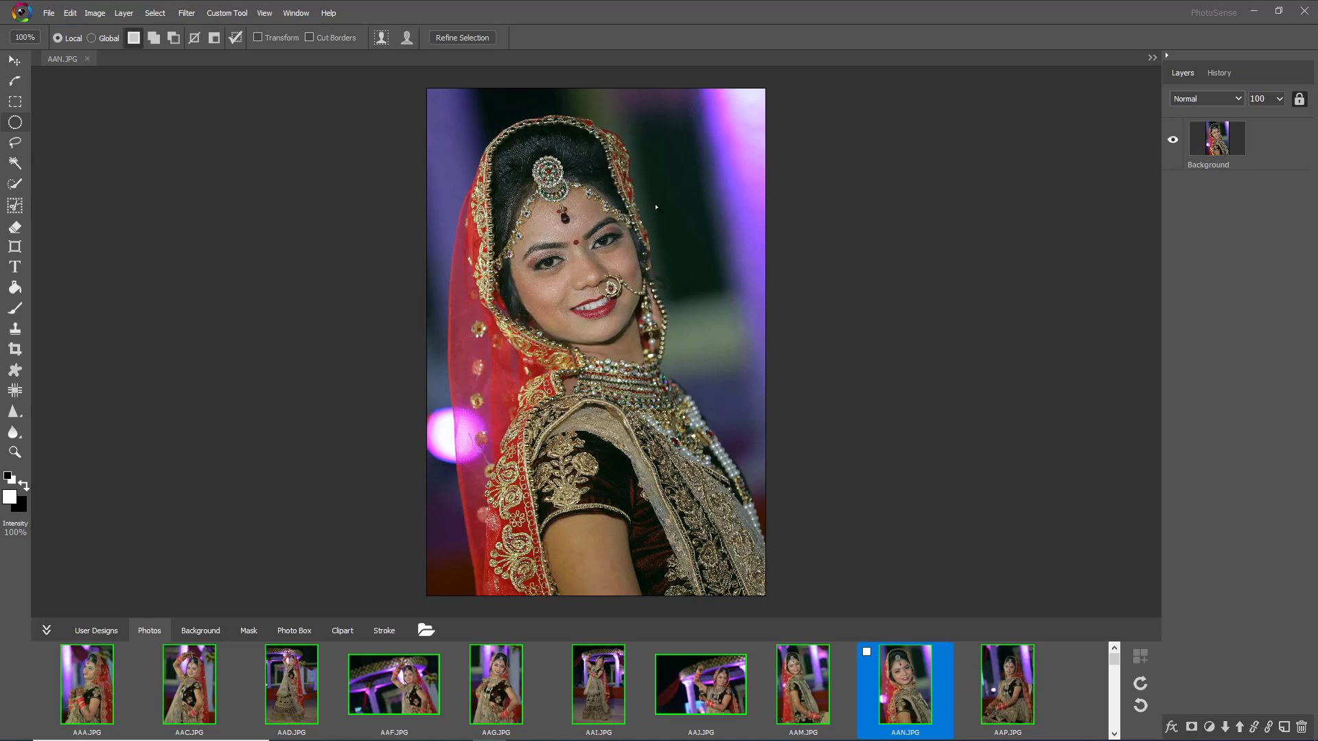
mouse_move(680, 302)
mouse_down()
mouse_move(703, 384)
mouse_move(802, 546)
mouse_move(817, 603)
mouse_move(799, 635)
mouse_move(485, 633)
mouse_move(463, 626)
mouse_move(452, 570)
mouse_up()
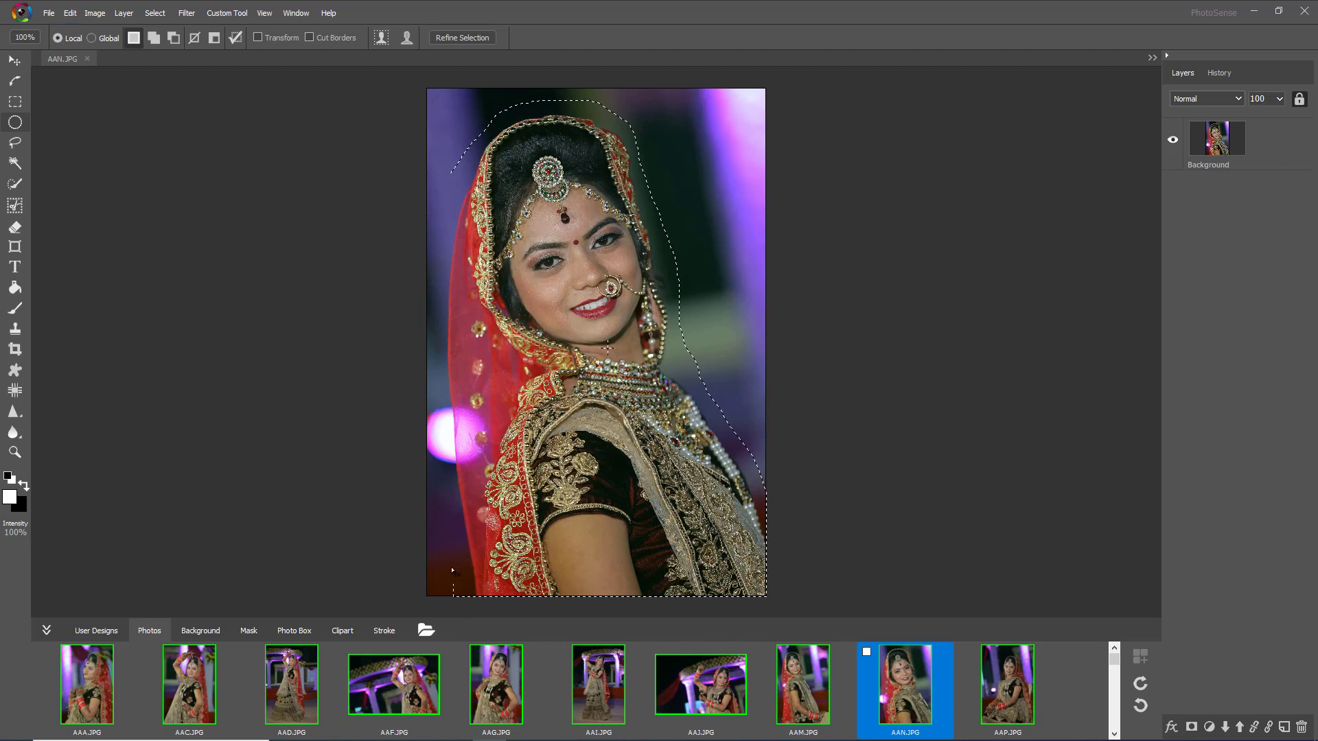
drag(448, 489, 435, 207)
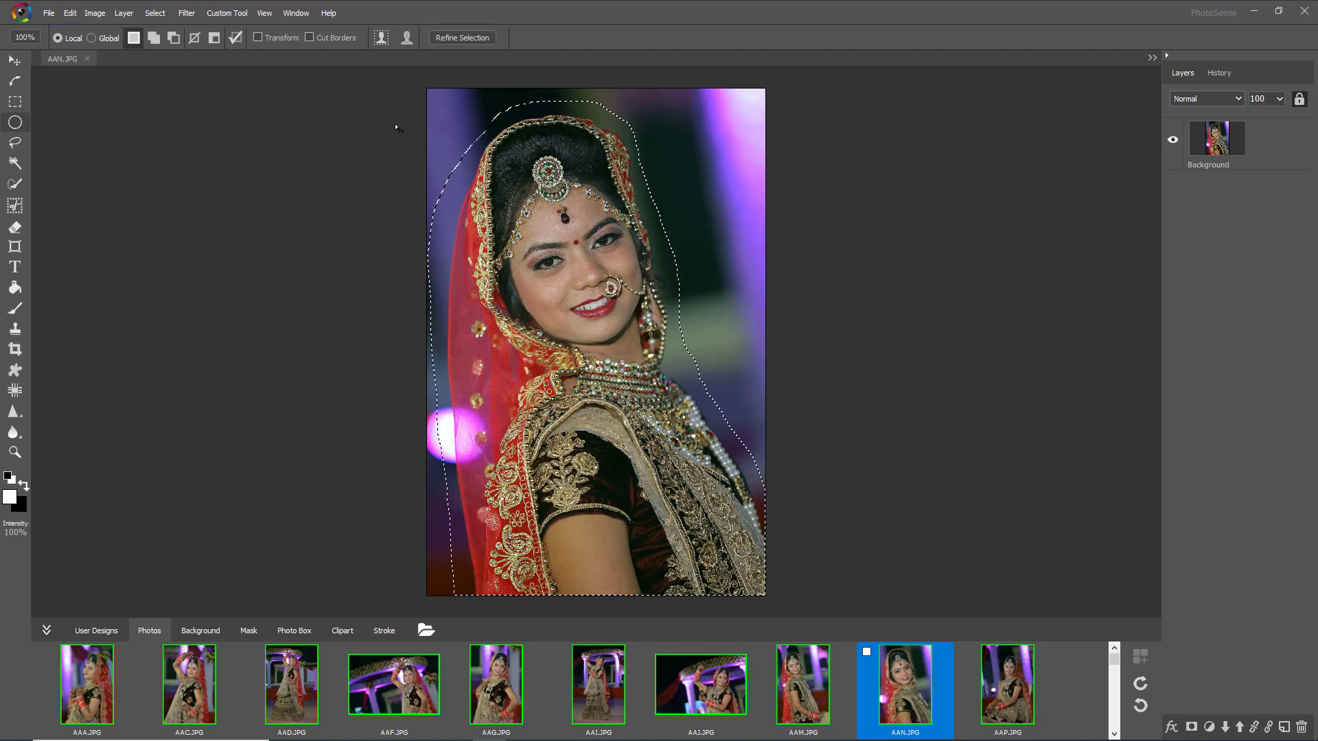
- Snap the rough selection to the bride's outline and remove the background around her with Invert Cut in the cutting tool
click(382, 43)
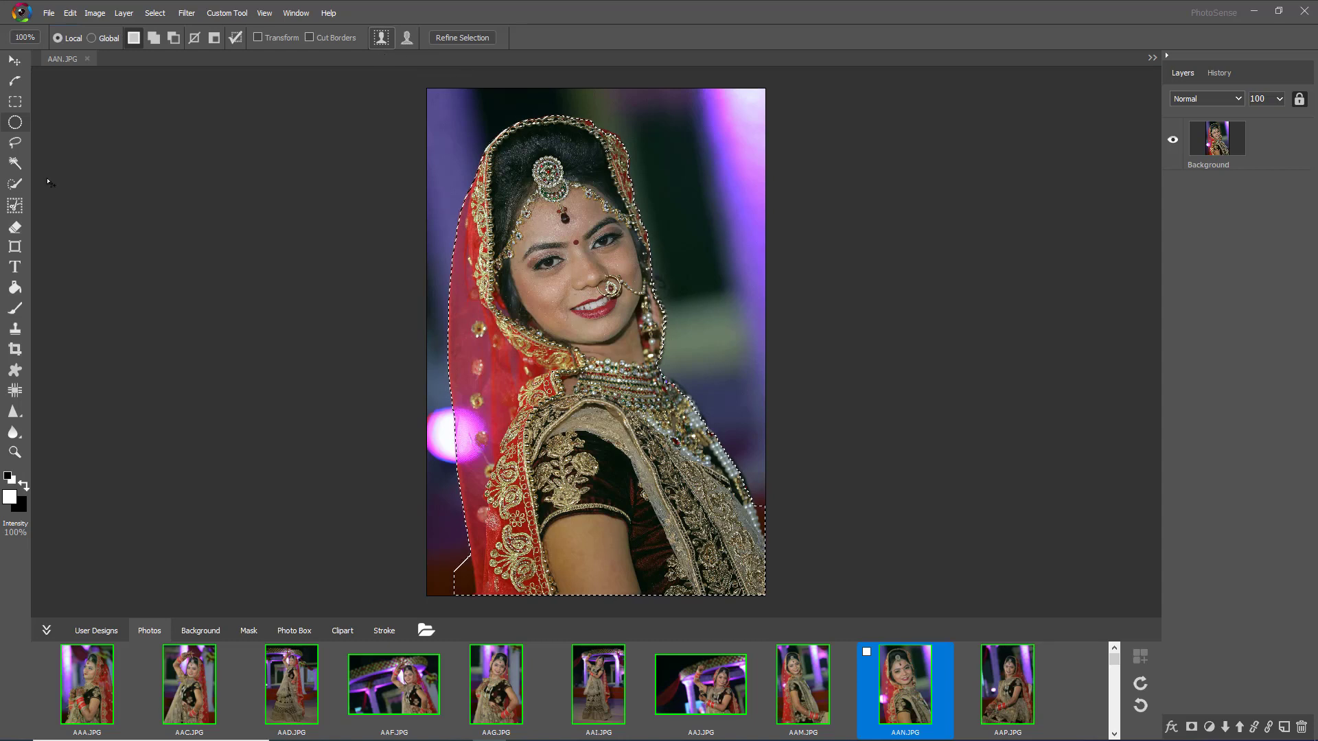
click(15, 205)
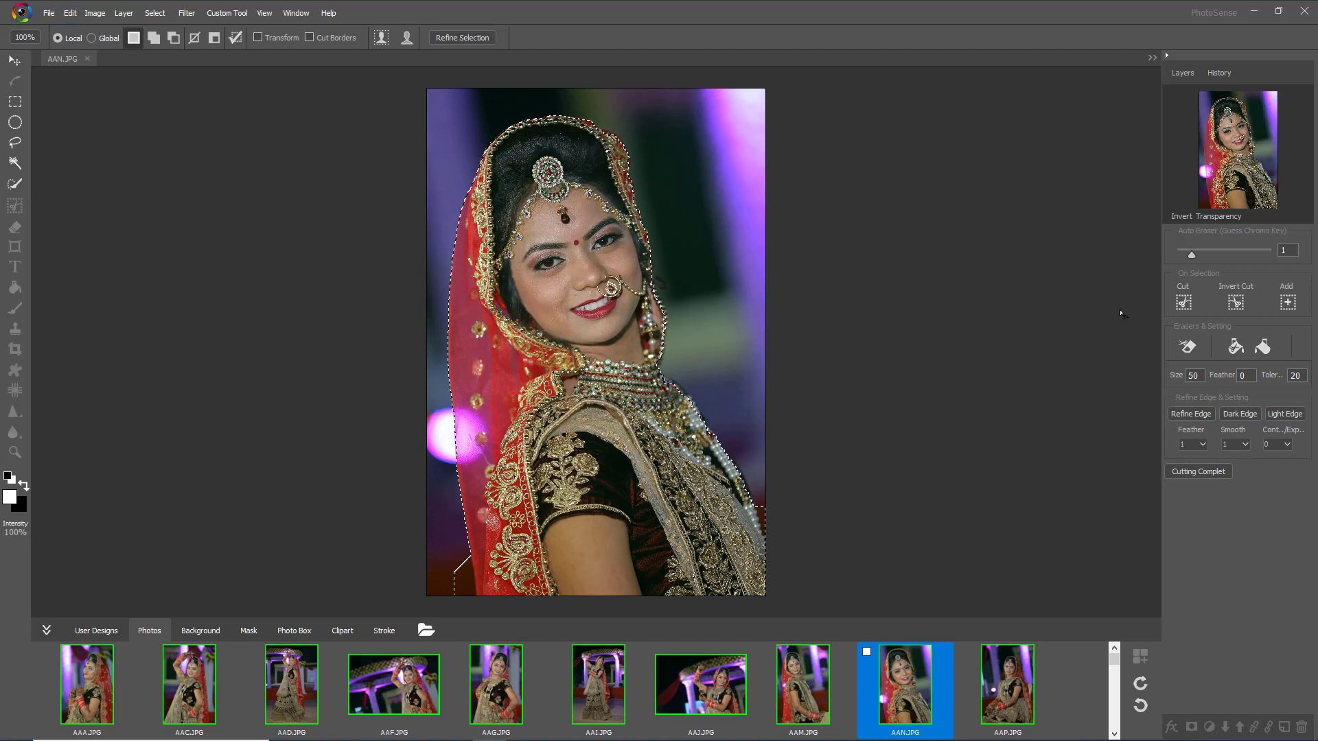
click(1235, 303)
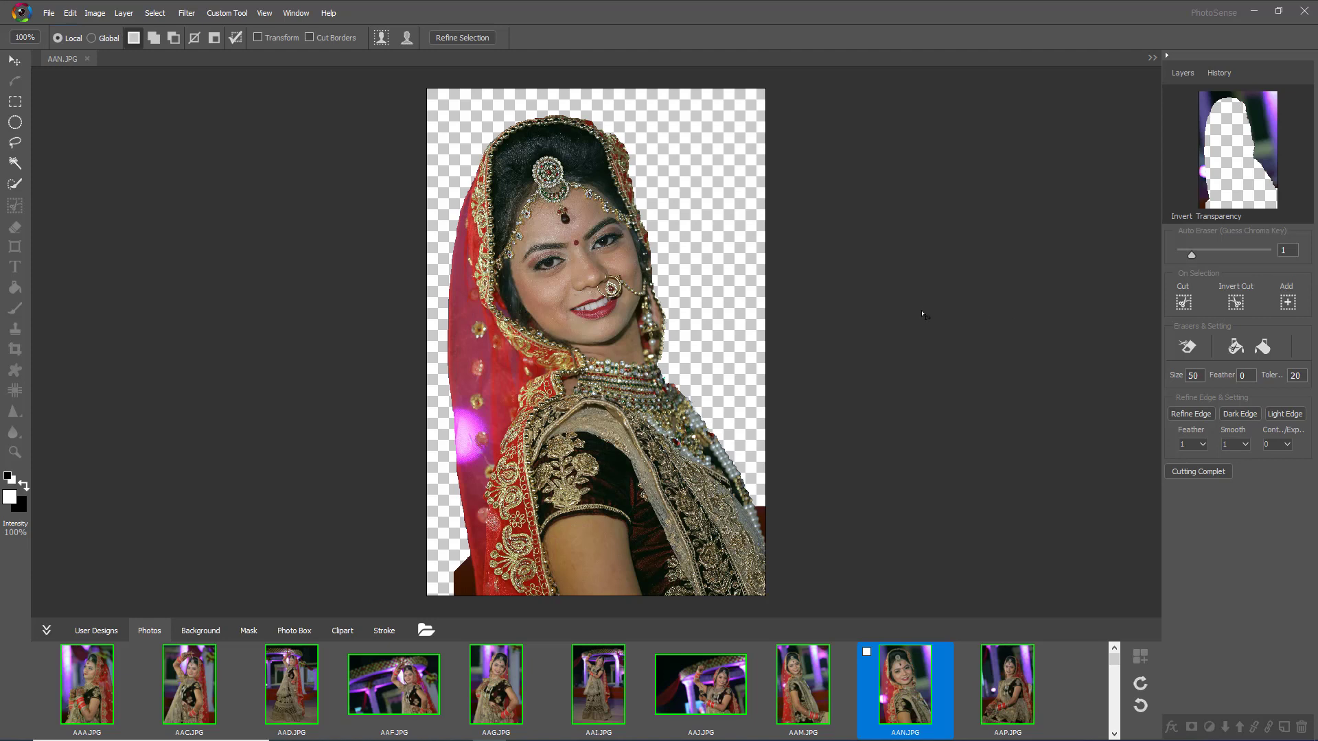
- Invert the transparency view, lasso the leftover red veil edge beside the top of the head, and cut it out of the background
click(1243, 173)
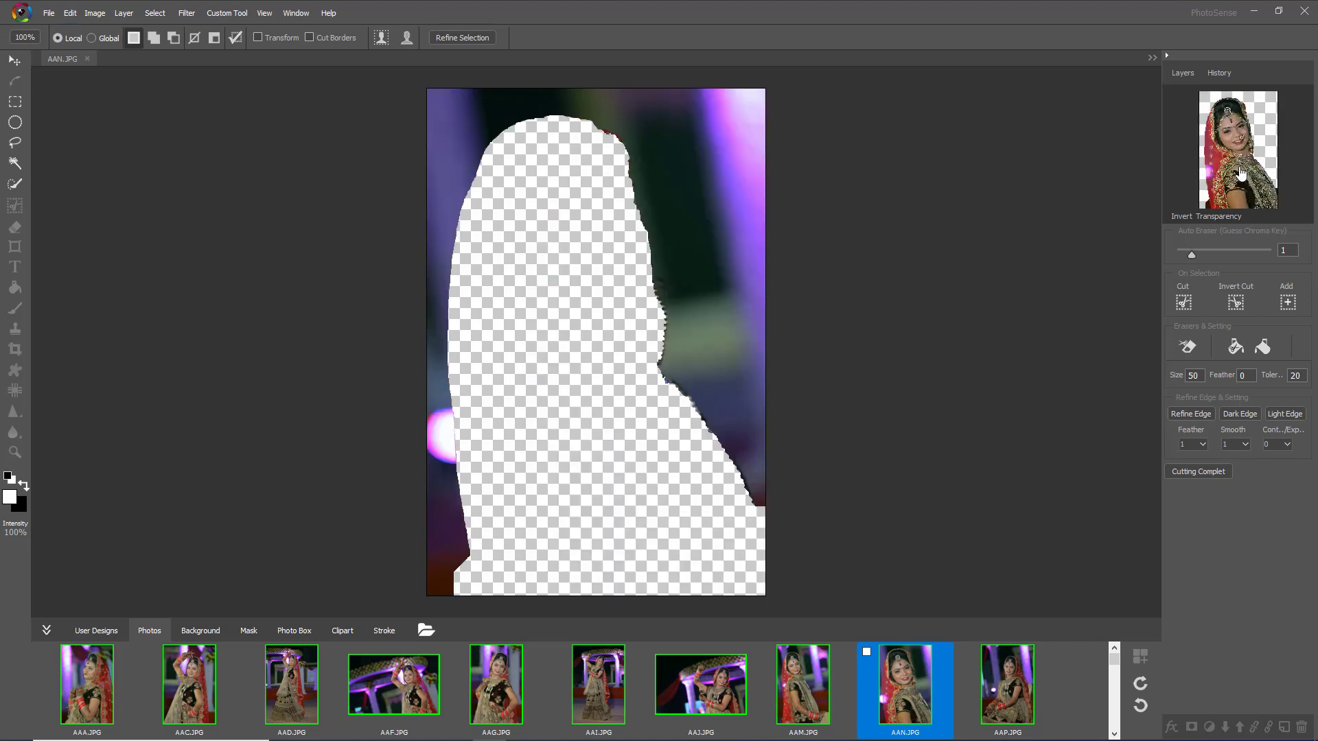
scroll(941, 243, up, 6)
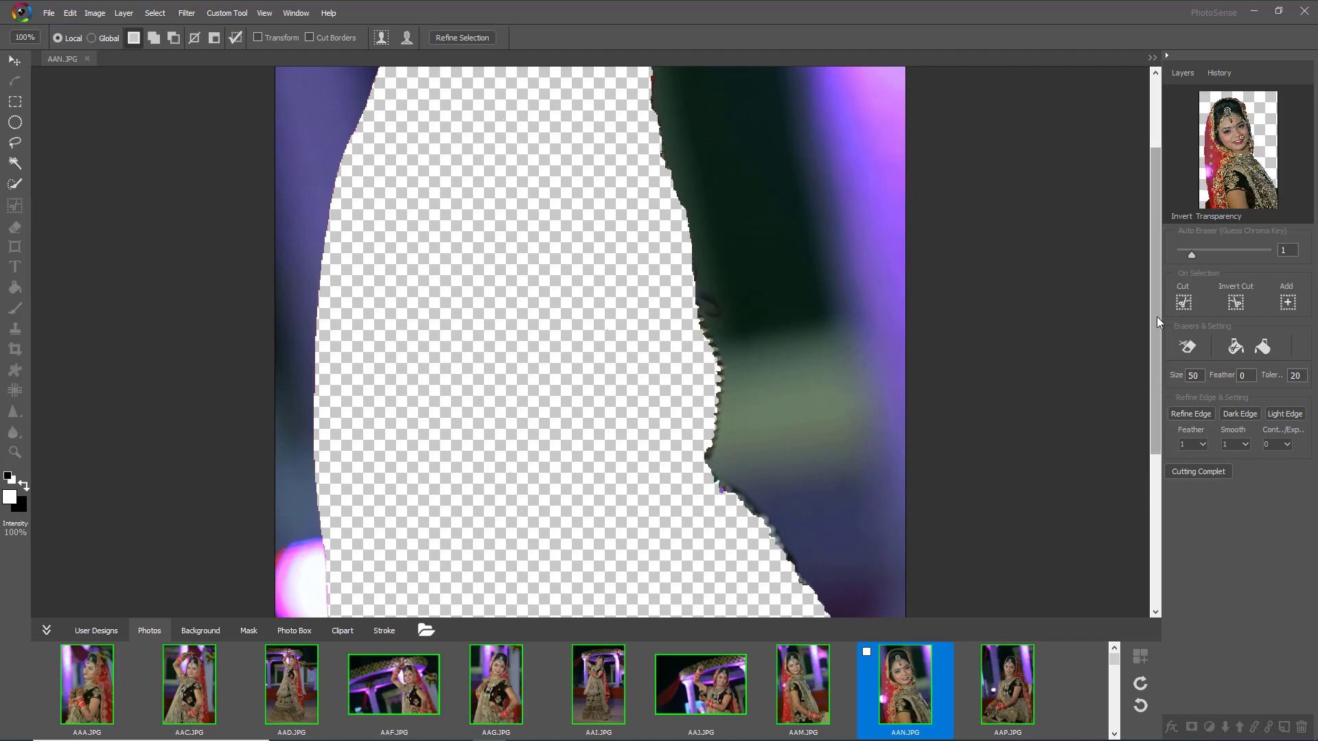
drag(1156, 316, 1155, 271)
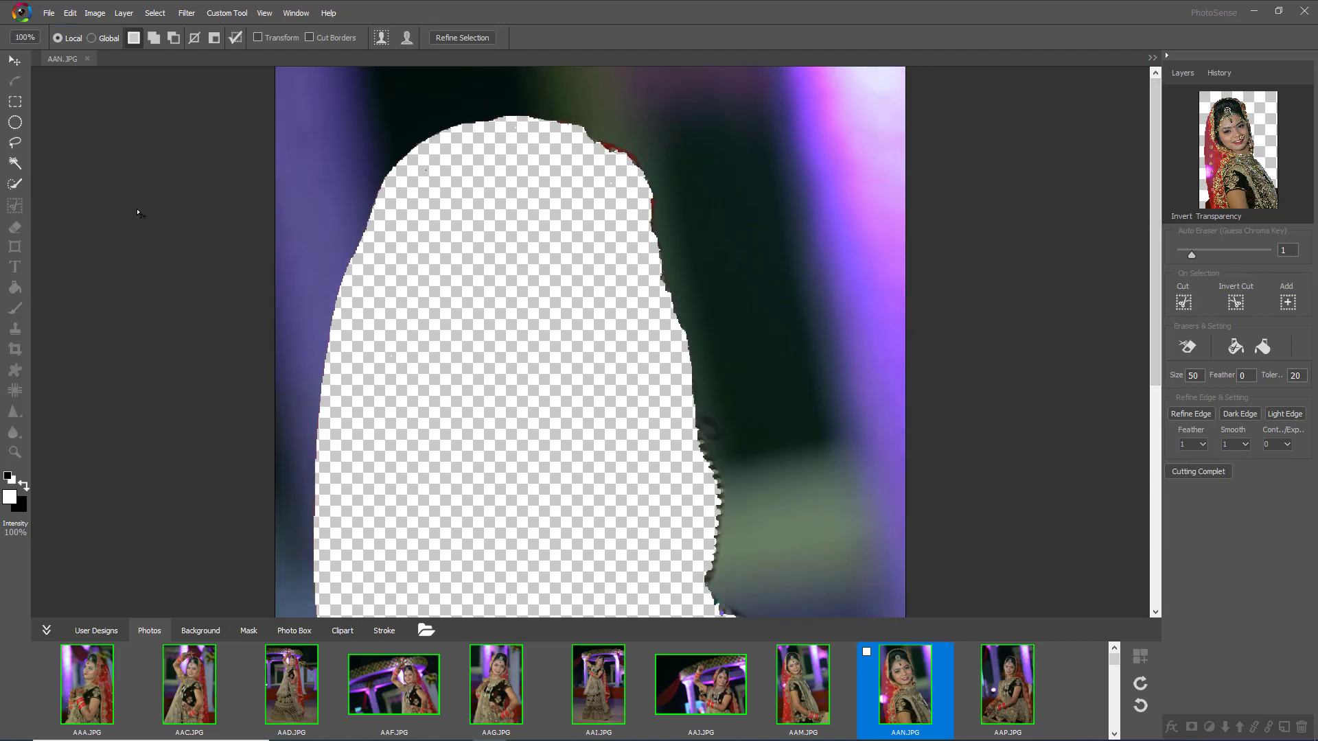
click(15, 145)
mouse_move(632, 164)
mouse_down()
mouse_move(613, 196)
mouse_move(584, 194)
mouse_up()
click(1185, 302)
- Lasso the hair curl beside the ear and cut it out of the background view
scroll(712, 410, up, 7)
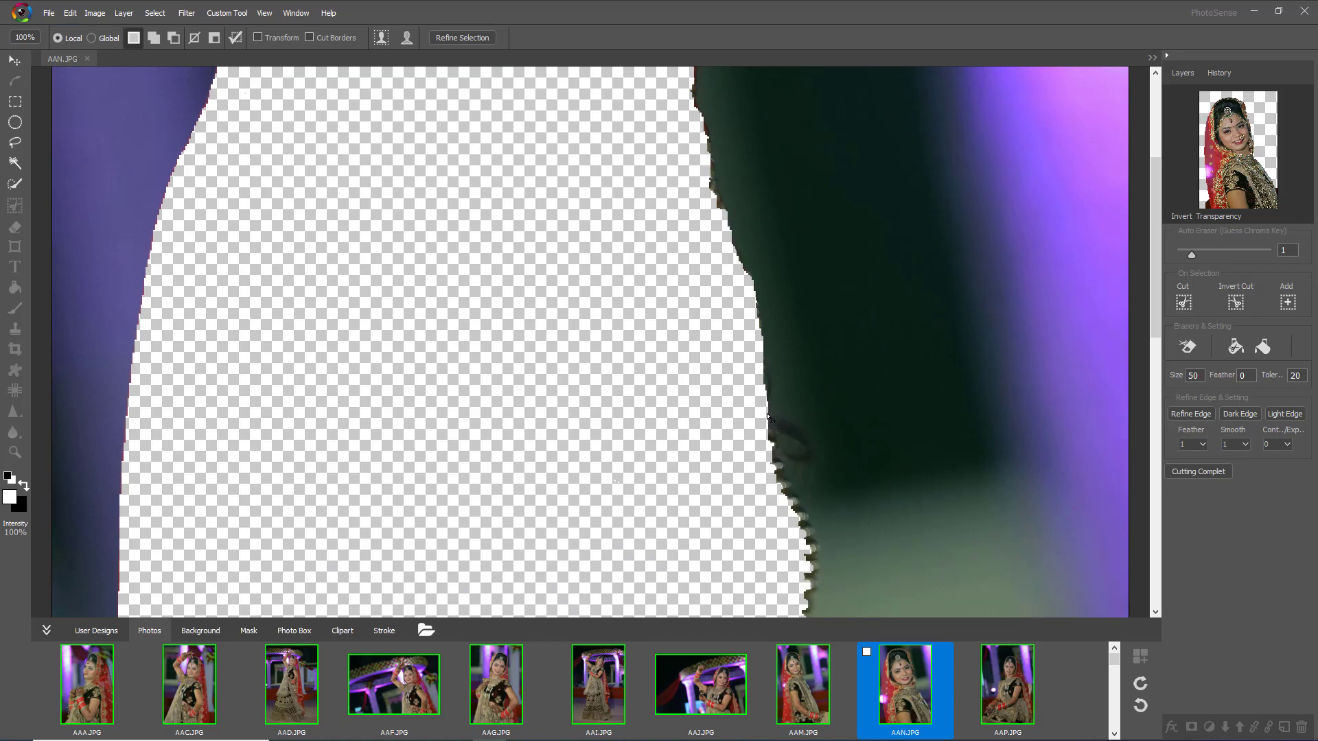
mouse_move(764, 414)
mouse_down()
mouse_move(819, 454)
mouse_move(807, 468)
mouse_move(781, 454)
mouse_up()
click(1184, 302)
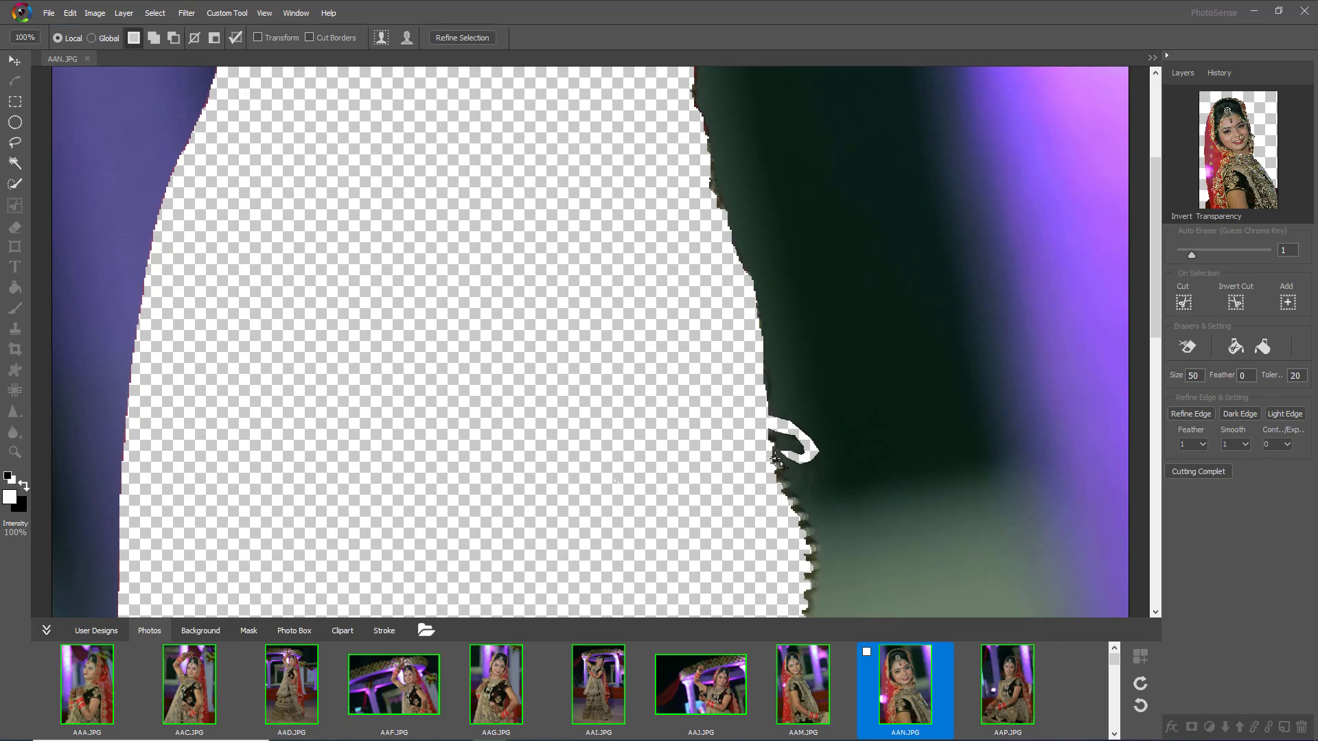
- Outline the beaded veil edge below the hair curl with the lasso and cut it from the background view
click(781, 474)
scroll(814, 534, down, 3)
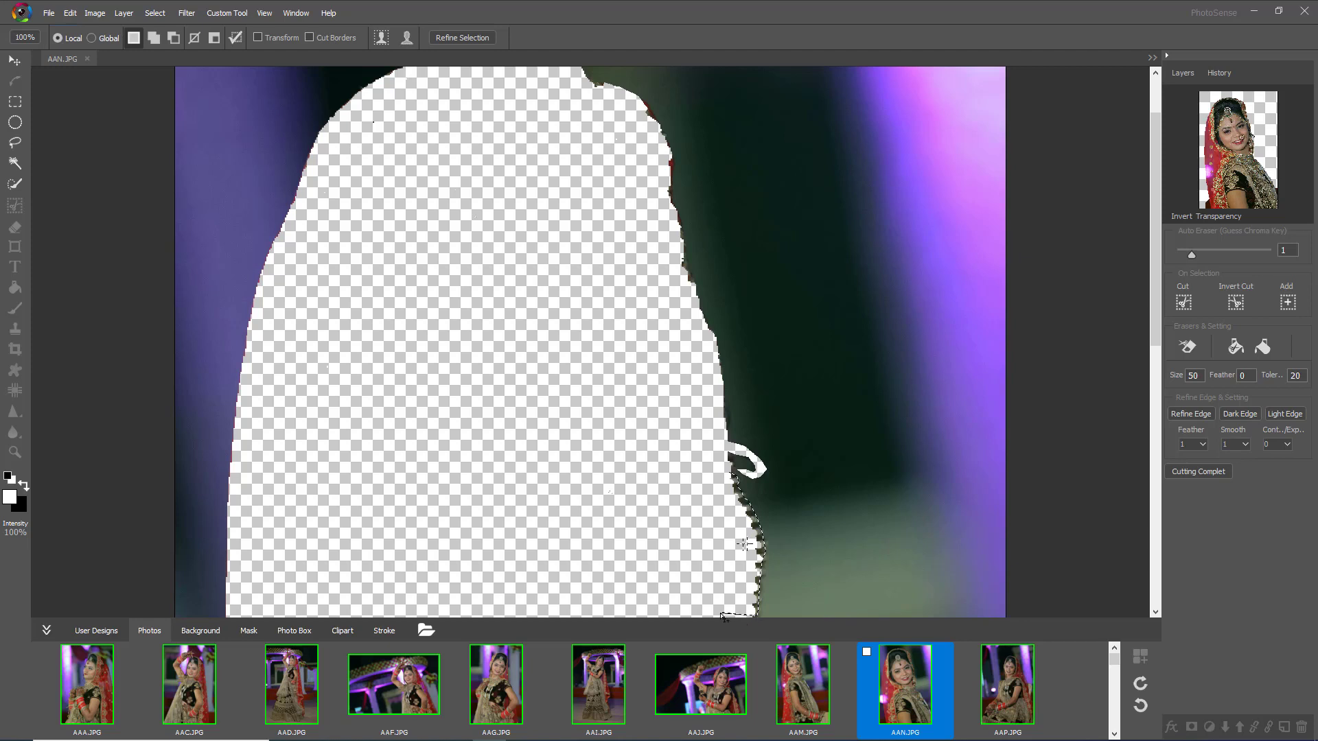
double_click(695, 511)
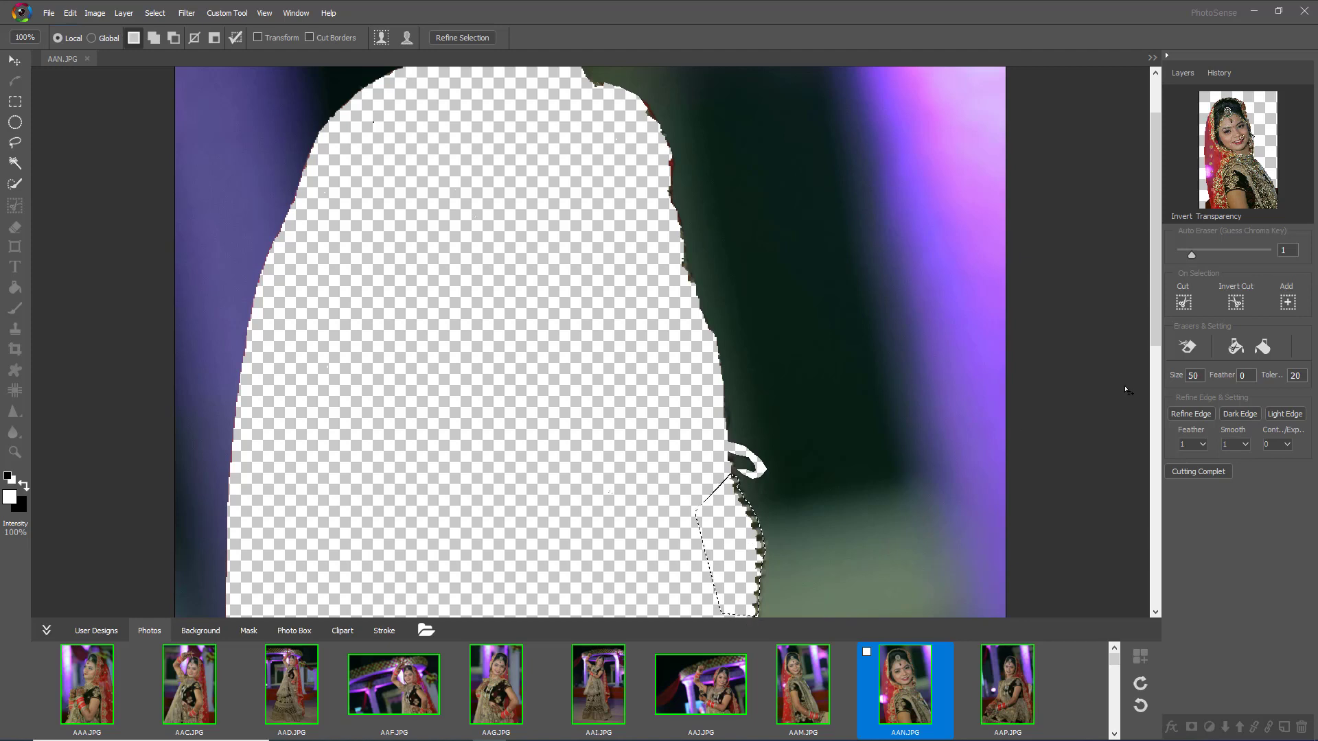
click(1184, 303)
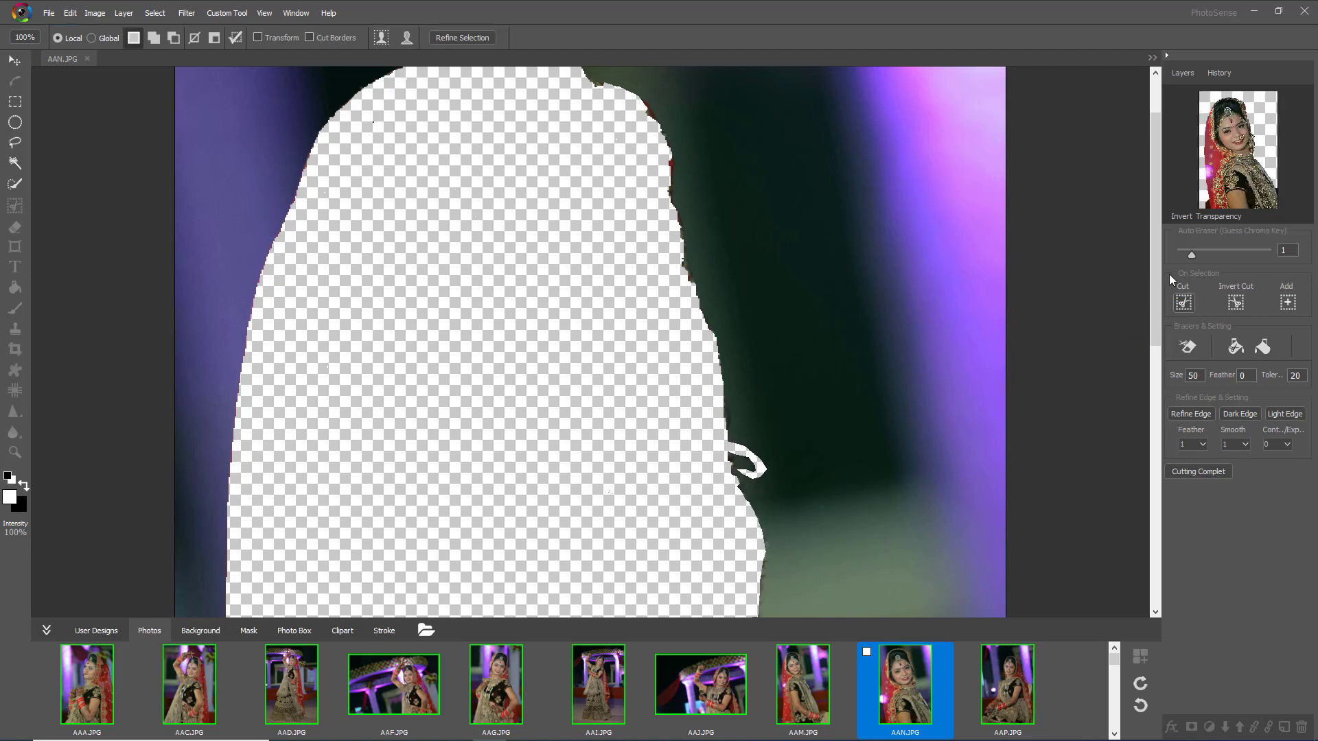
- Outline the leftover necklace and shoulder edge with the lasso and cut it from the background view
drag(1159, 295, 1151, 431)
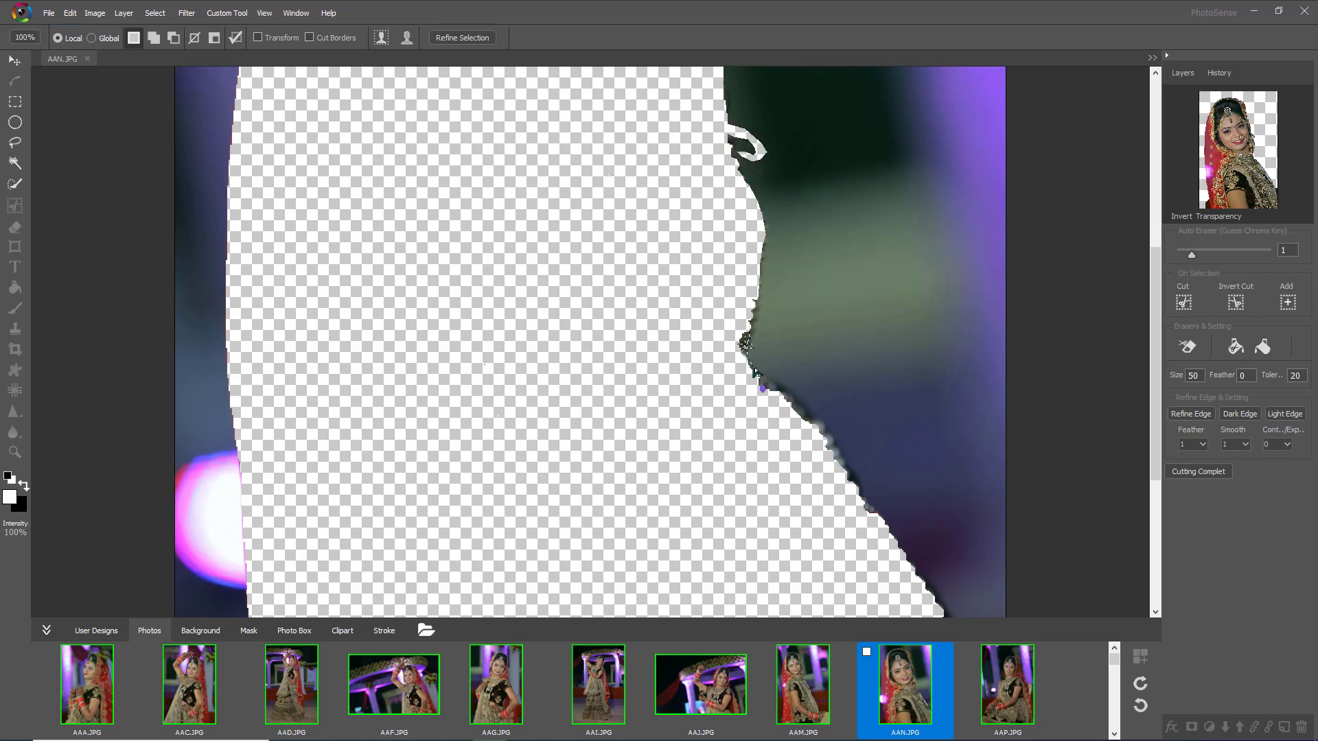
click(753, 369)
click(873, 517)
click(769, 515)
click(696, 370)
click(733, 342)
click(1182, 305)
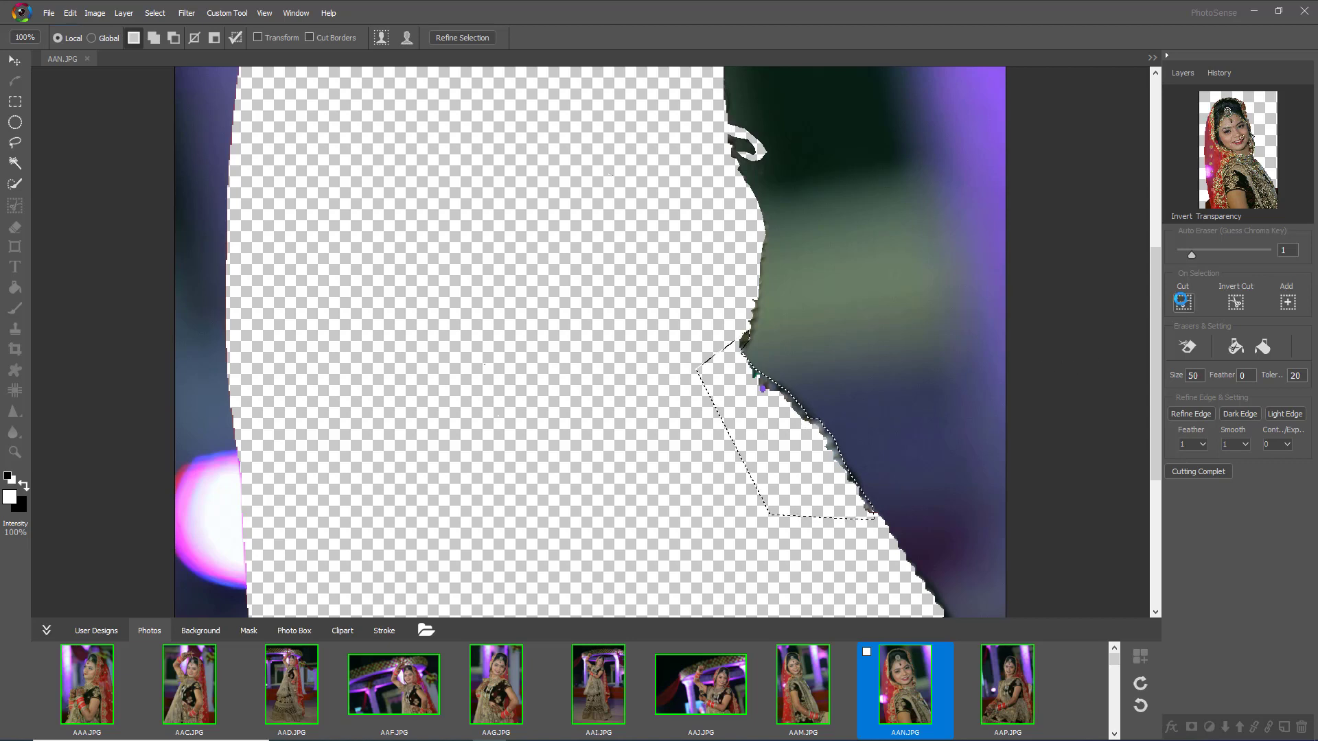
- Return to the view of the bride, lasso the leftover brown background beside the bottom of the red veil, and cut it away
click(1232, 165)
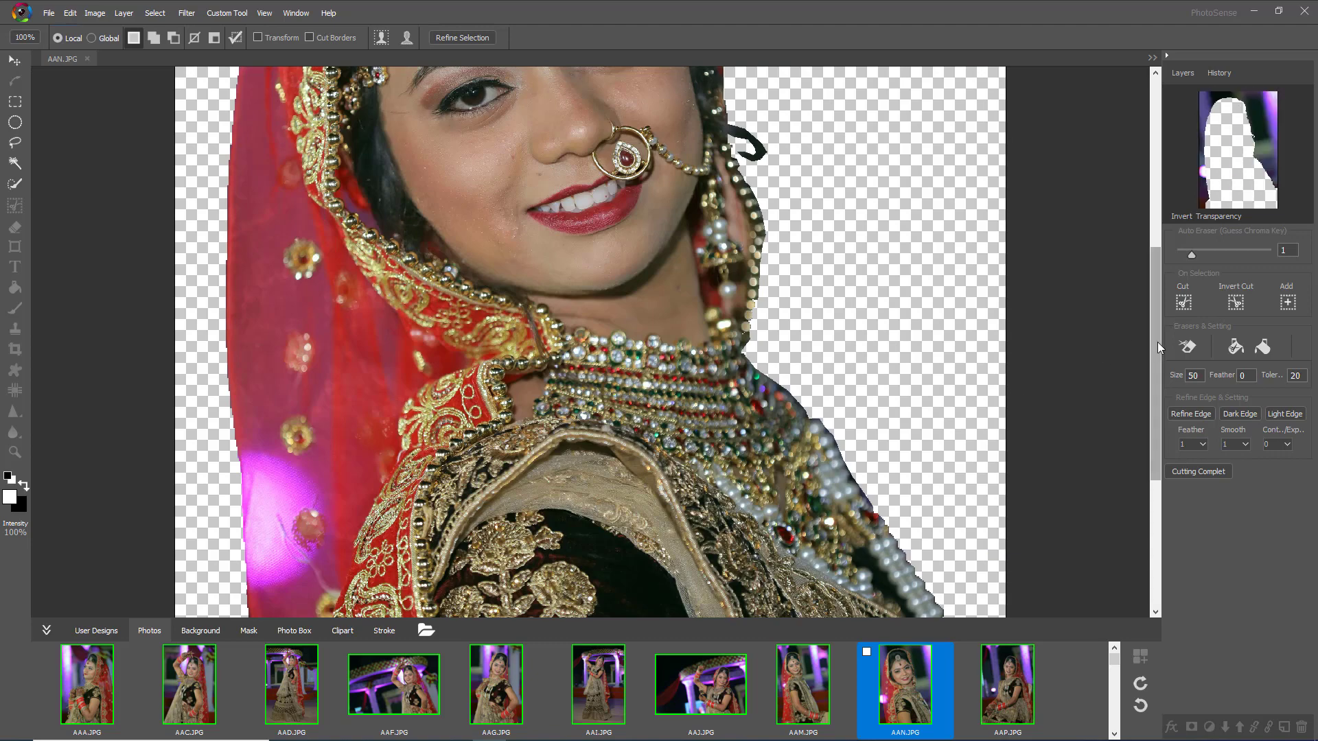
drag(1158, 341, 1148, 509)
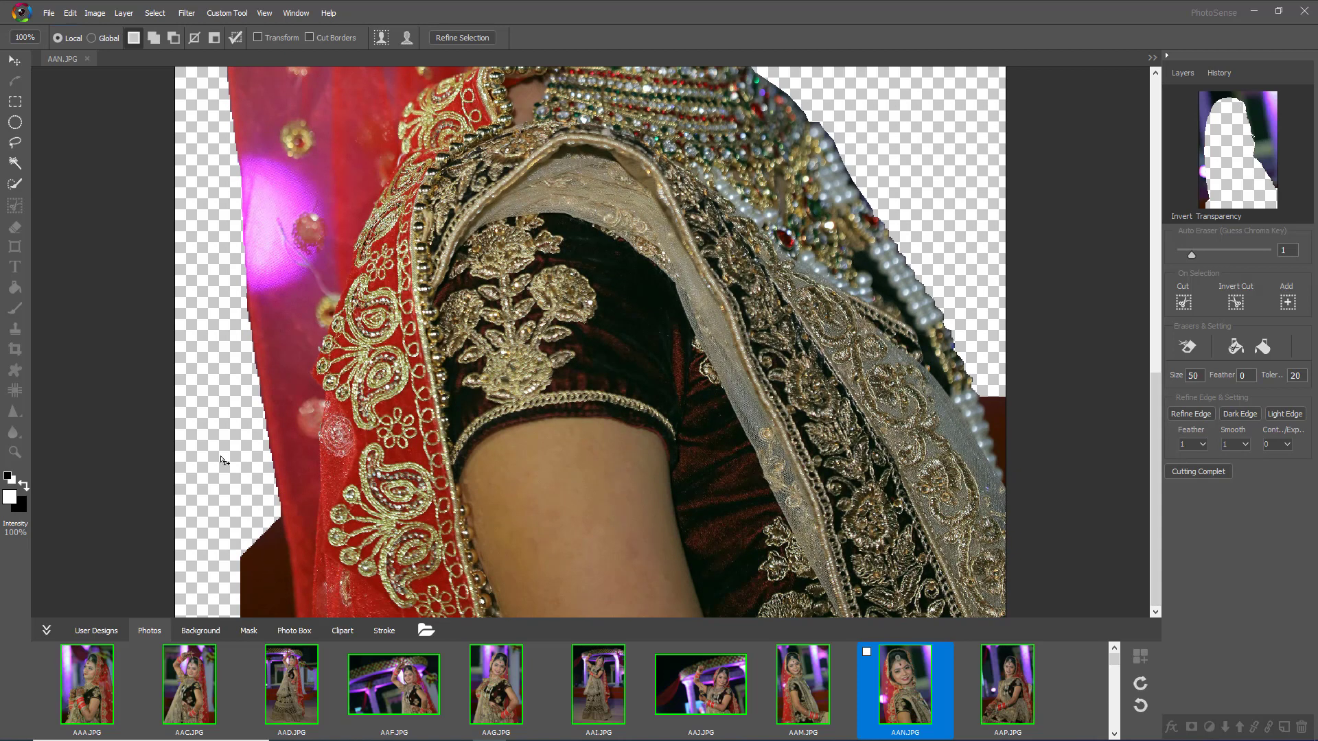
click(196, 497)
click(281, 513)
click(294, 598)
scroll(295, 615, down, 2)
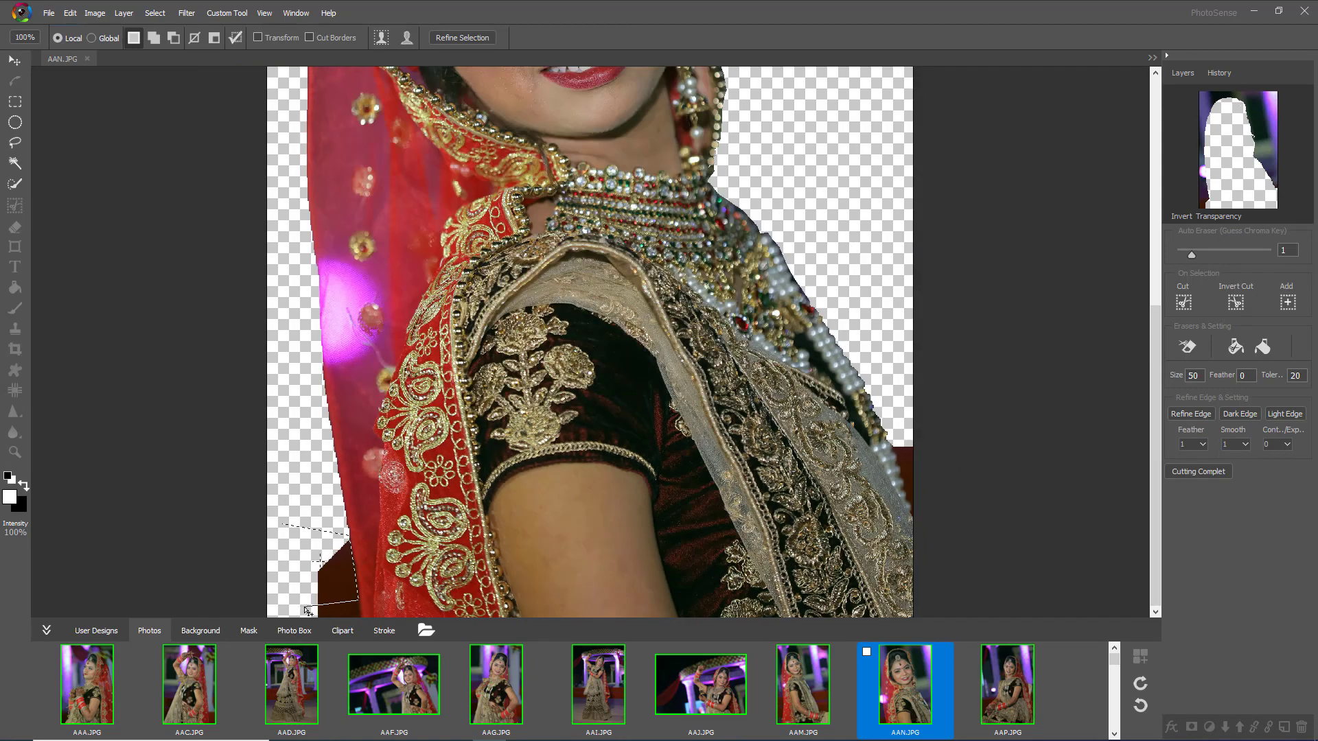
scroll(369, 589, down, 1)
scroll(368, 589, down, 3)
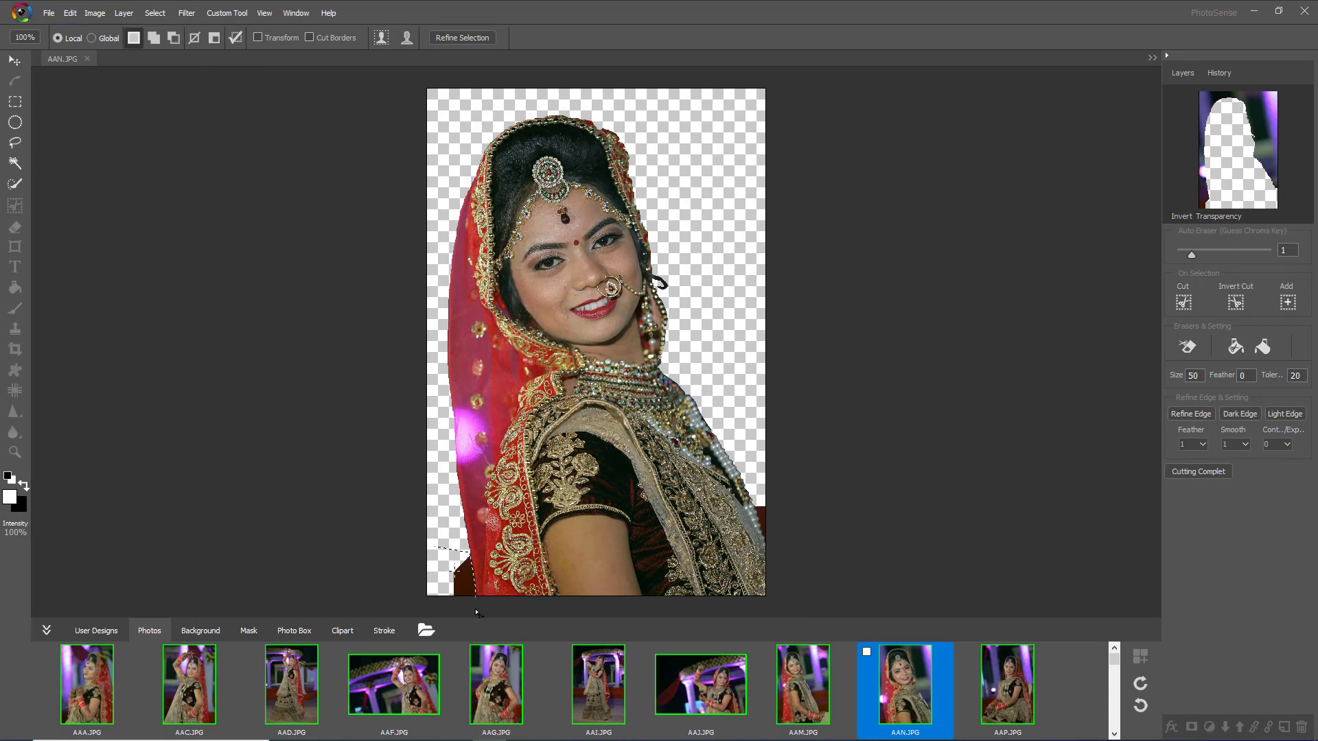
click(435, 605)
double_click(424, 572)
click(1185, 302)
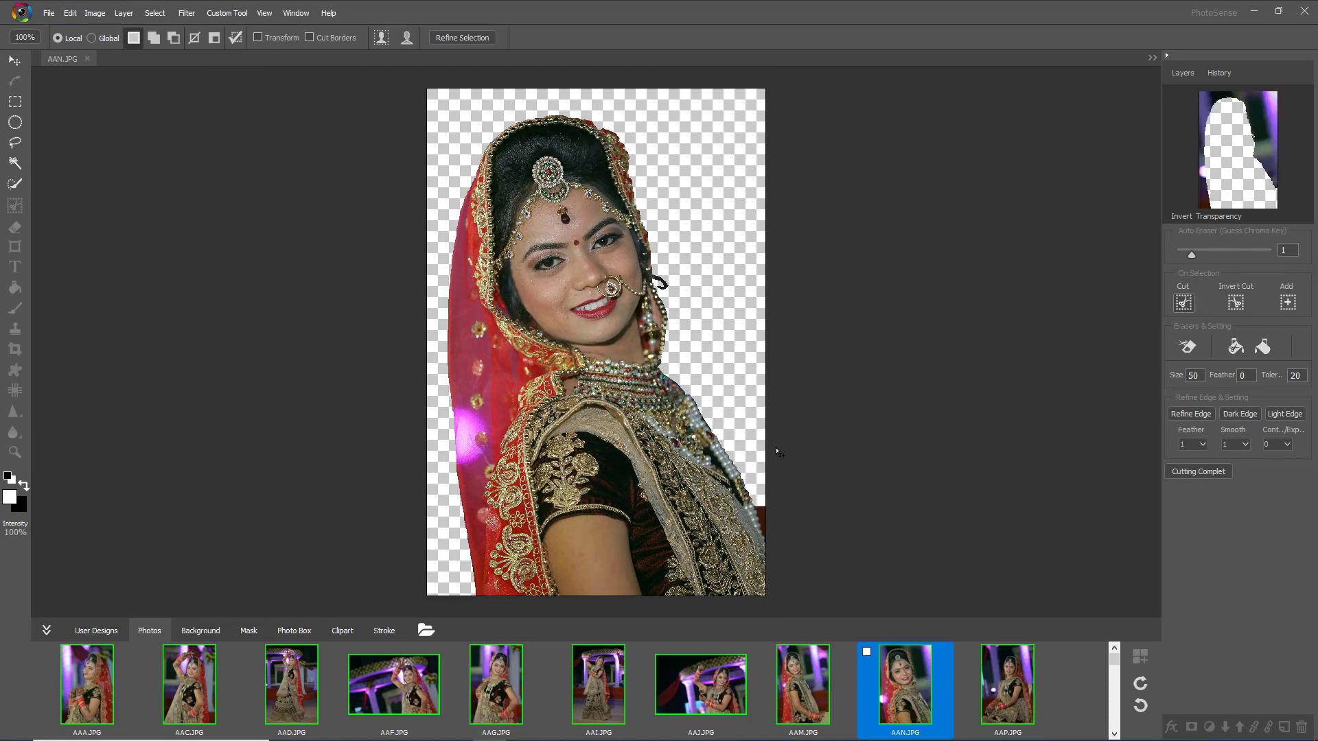
- Lasso the leftover dark red background beside the pearl strands at the image edge and cut it away
scroll(797, 493, up, 2)
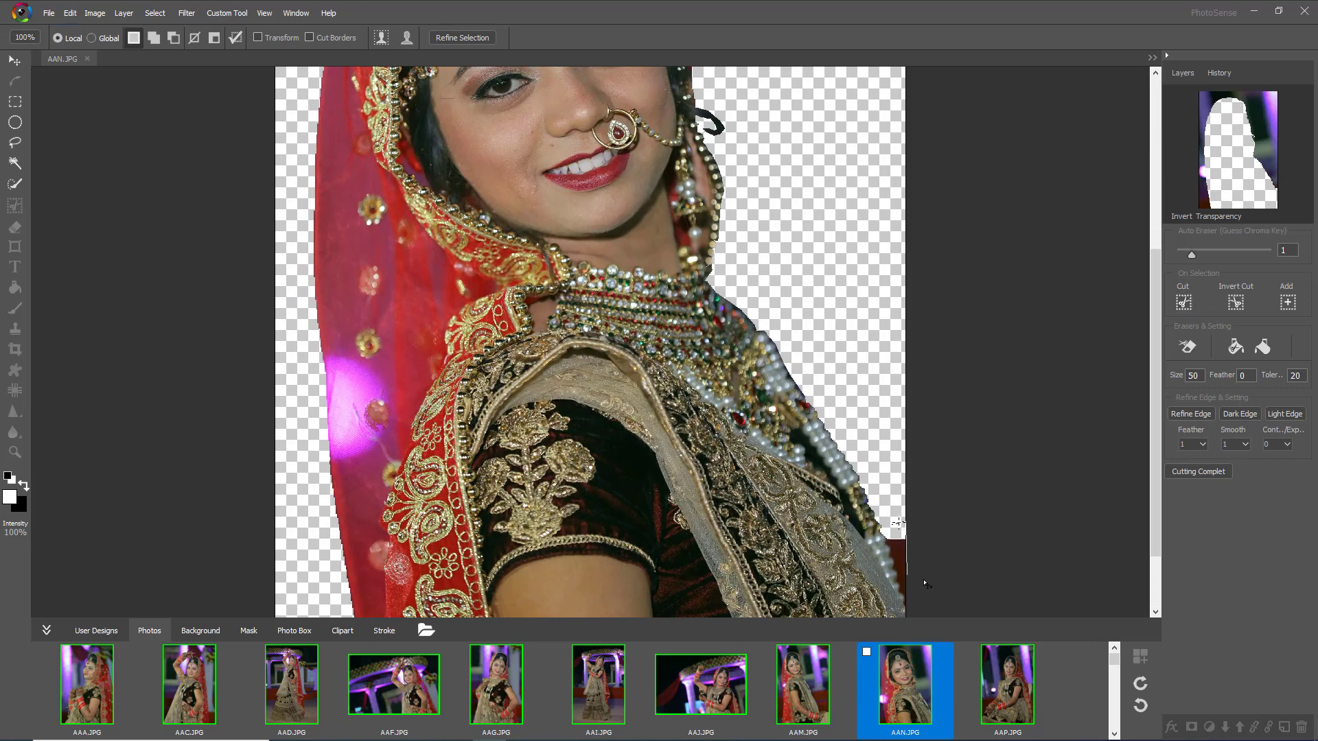
mouse_move(925, 589)
mouse_down()
mouse_move(922, 608)
mouse_move(908, 599)
mouse_up()
drag(884, 542, 883, 527)
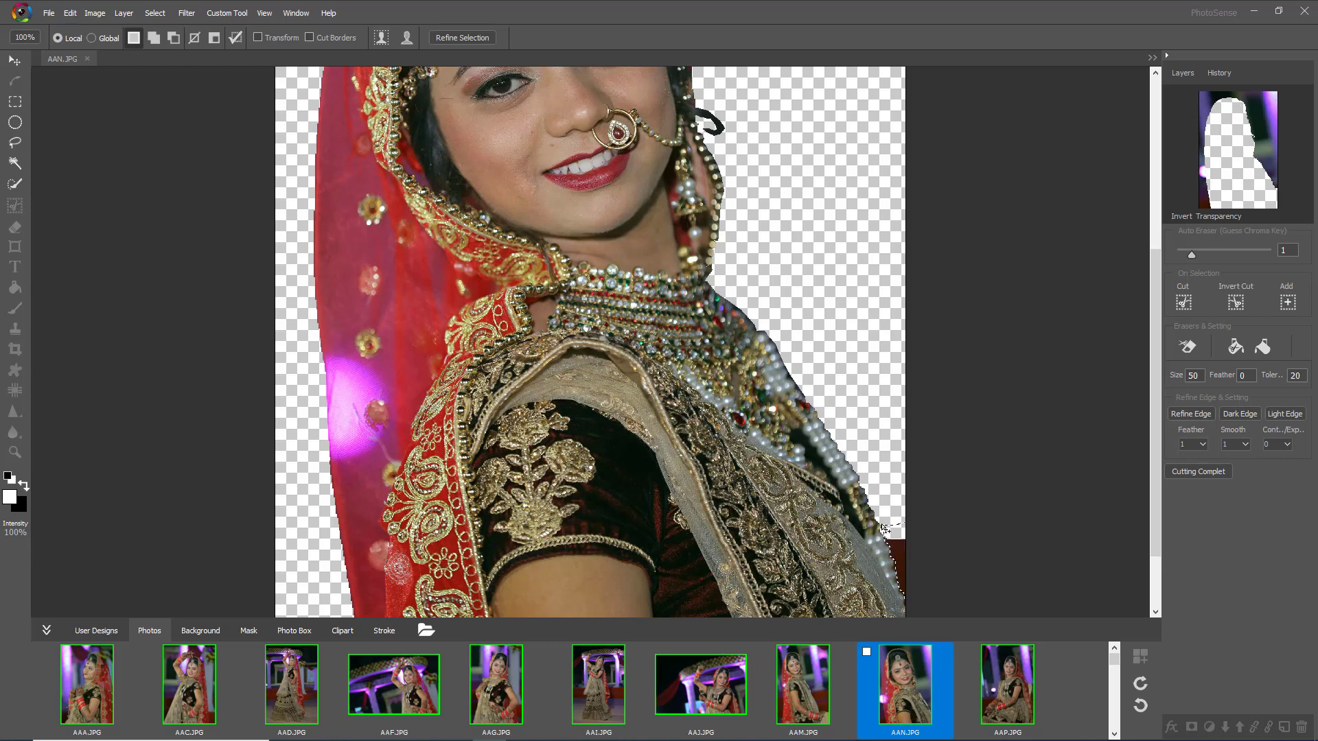
click(1184, 300)
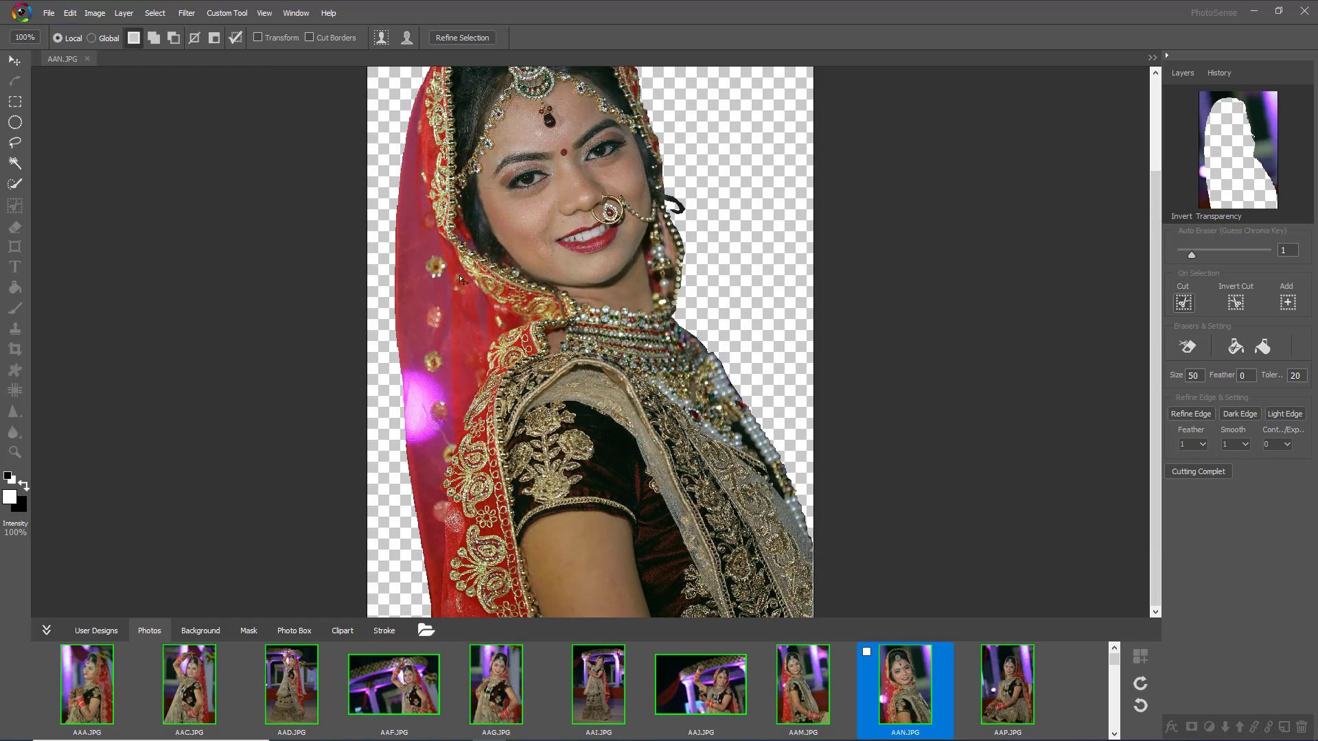
- Check the cutout in both transparency views, apply Refine Edge to its outline, and inspect the whole figure
scroll(460, 278, up, 5)
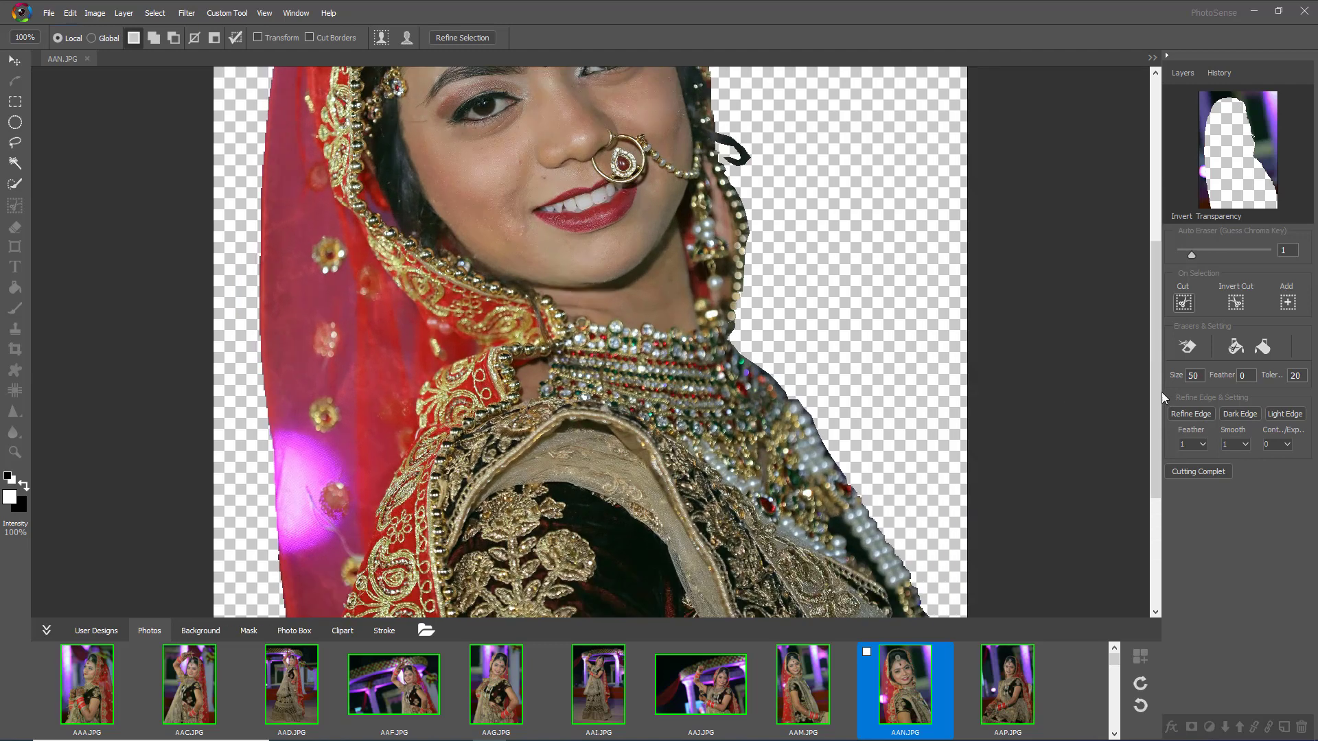
drag(1157, 390, 1152, 235)
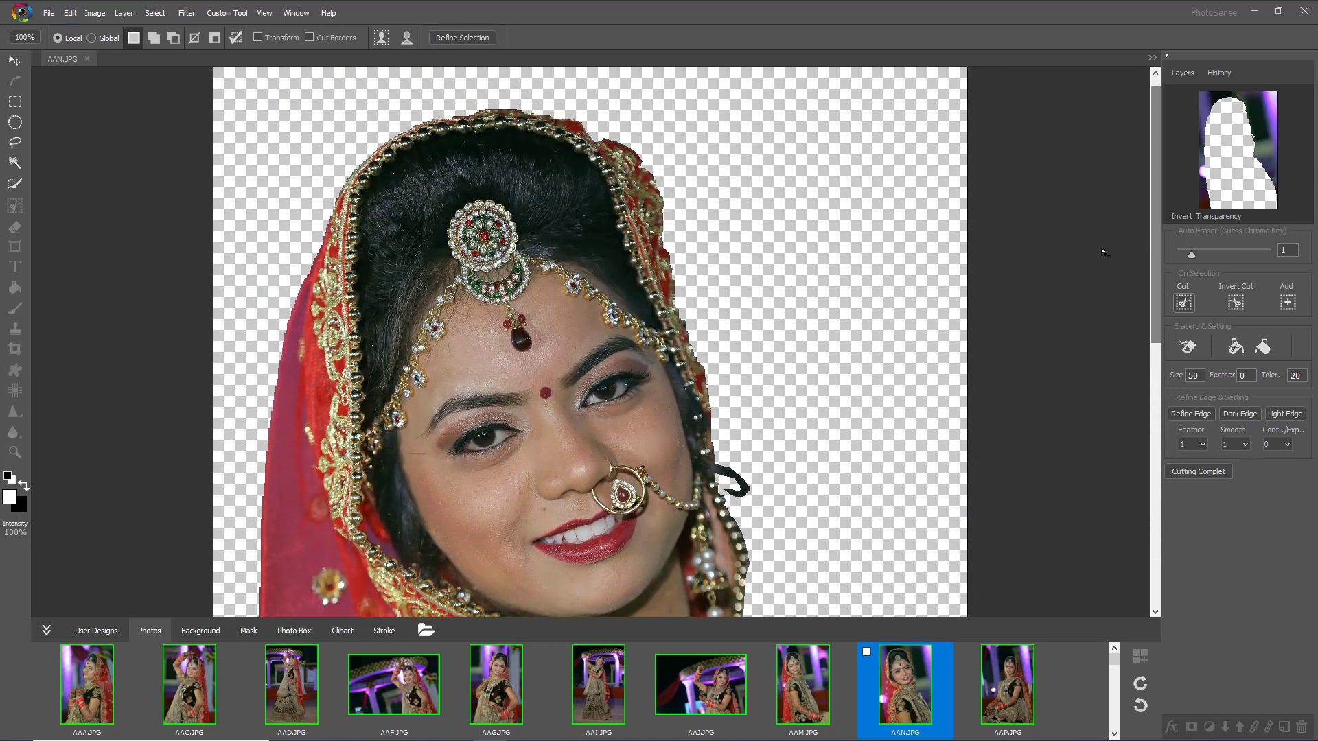
click(1229, 131)
click(1229, 131)
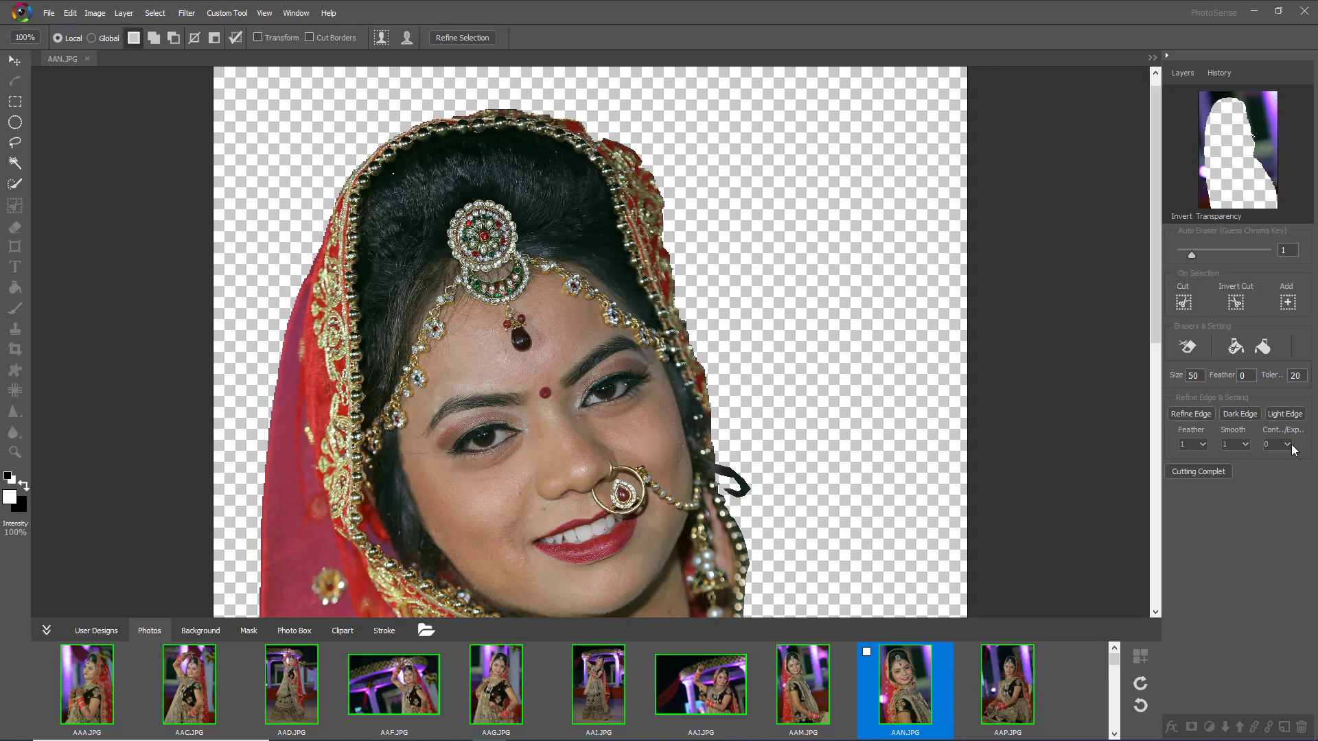
click(1199, 414)
drag(1151, 298, 893, 364)
scroll(835, 389, down, 5)
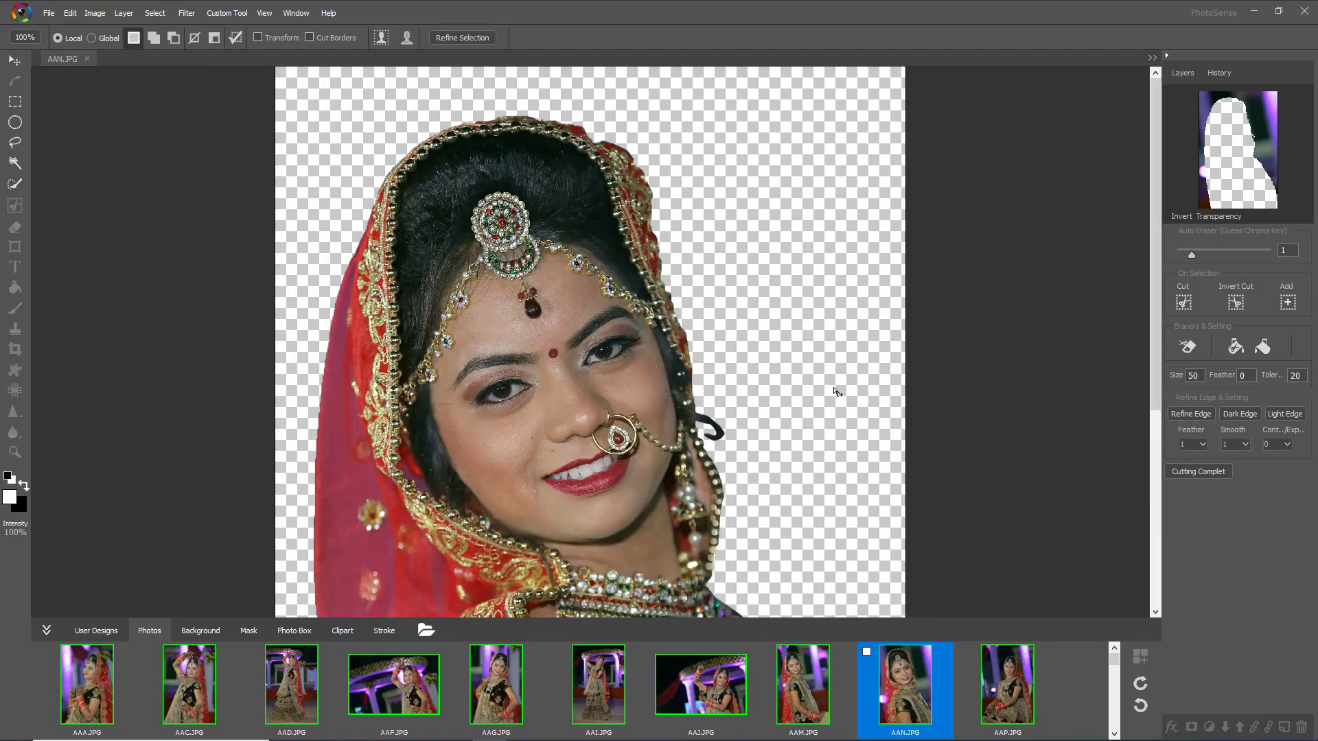
scroll(843, 386, down, 1)
scroll(843, 387, up, 1)
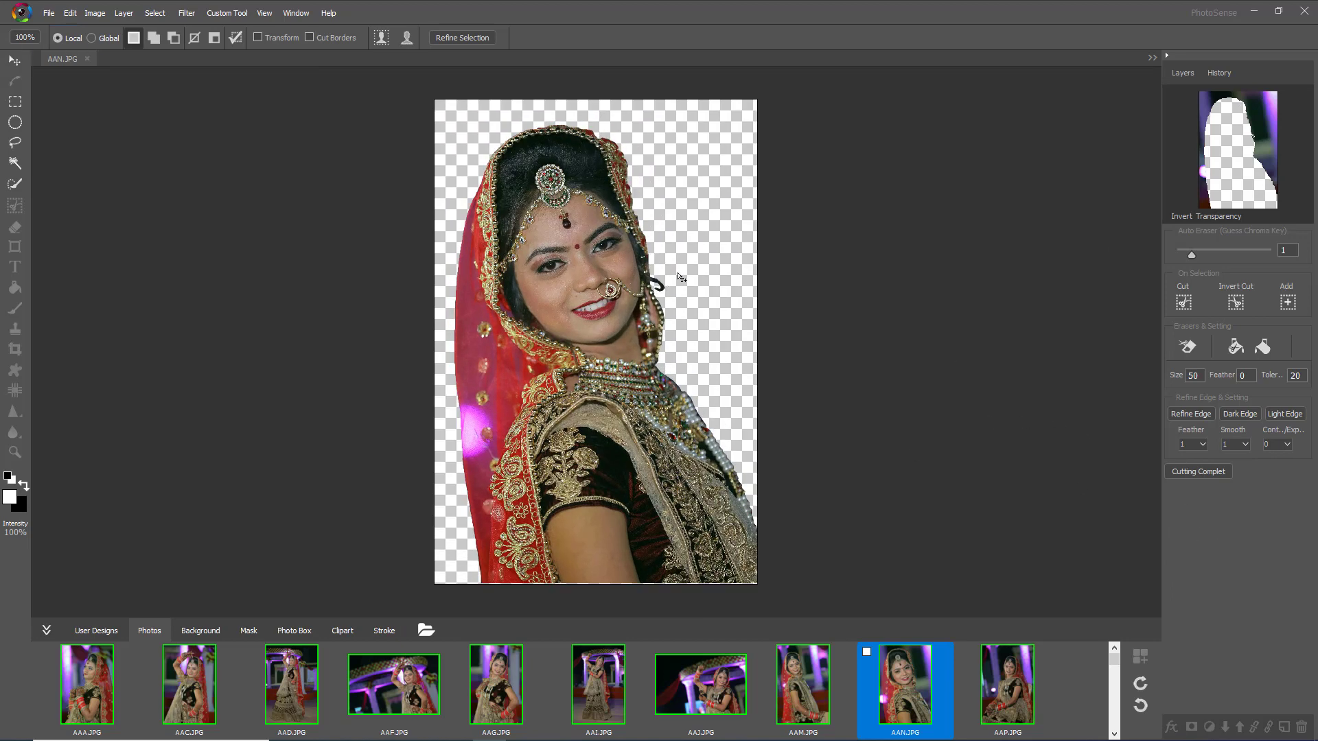
- Complete the cutting and shift the bride's cutout layer slightly downward on the canvas
click(1197, 473)
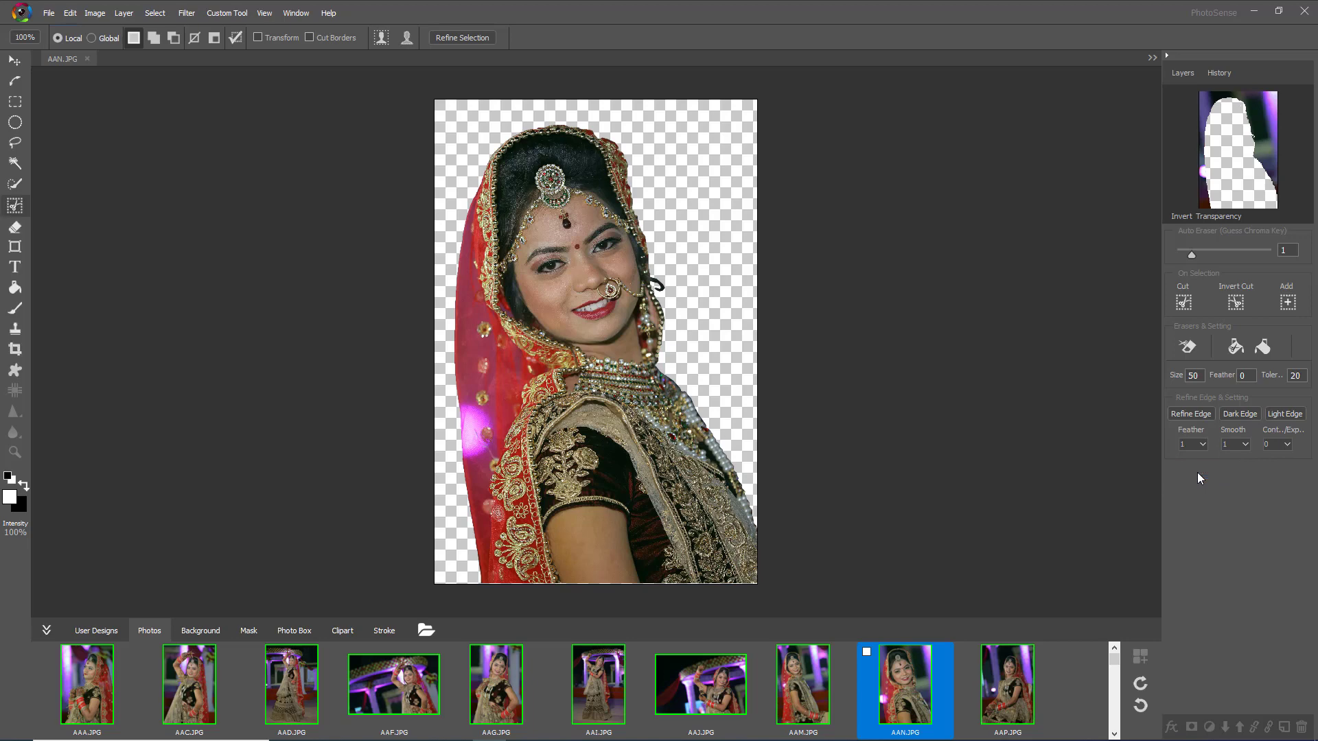
click(607, 367)
mouse_move(592, 412)
mouse_down()
mouse_move(591, 365)
mouse_move(590, 417)
mouse_up()
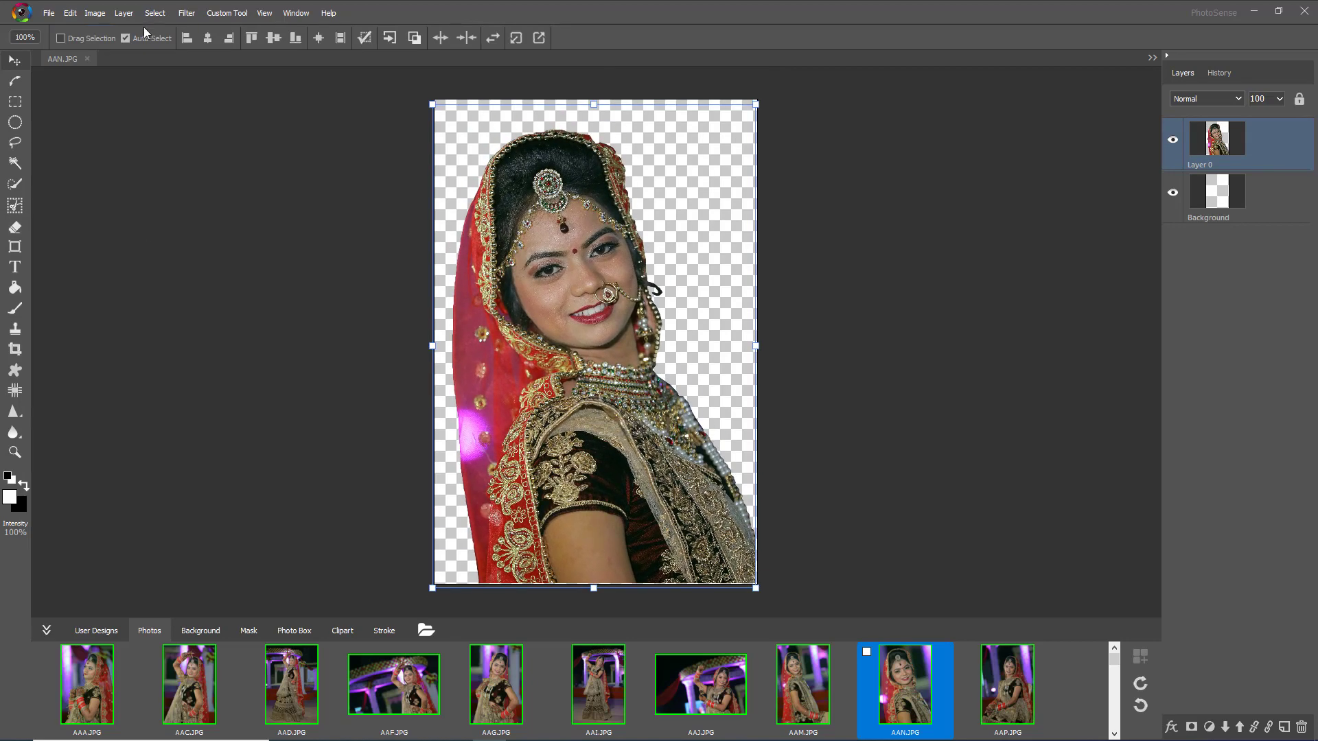
- Save the bride's cutout as a PNG file named 01 cut out in the Correction folder, accepting the PNG format options
click(48, 12)
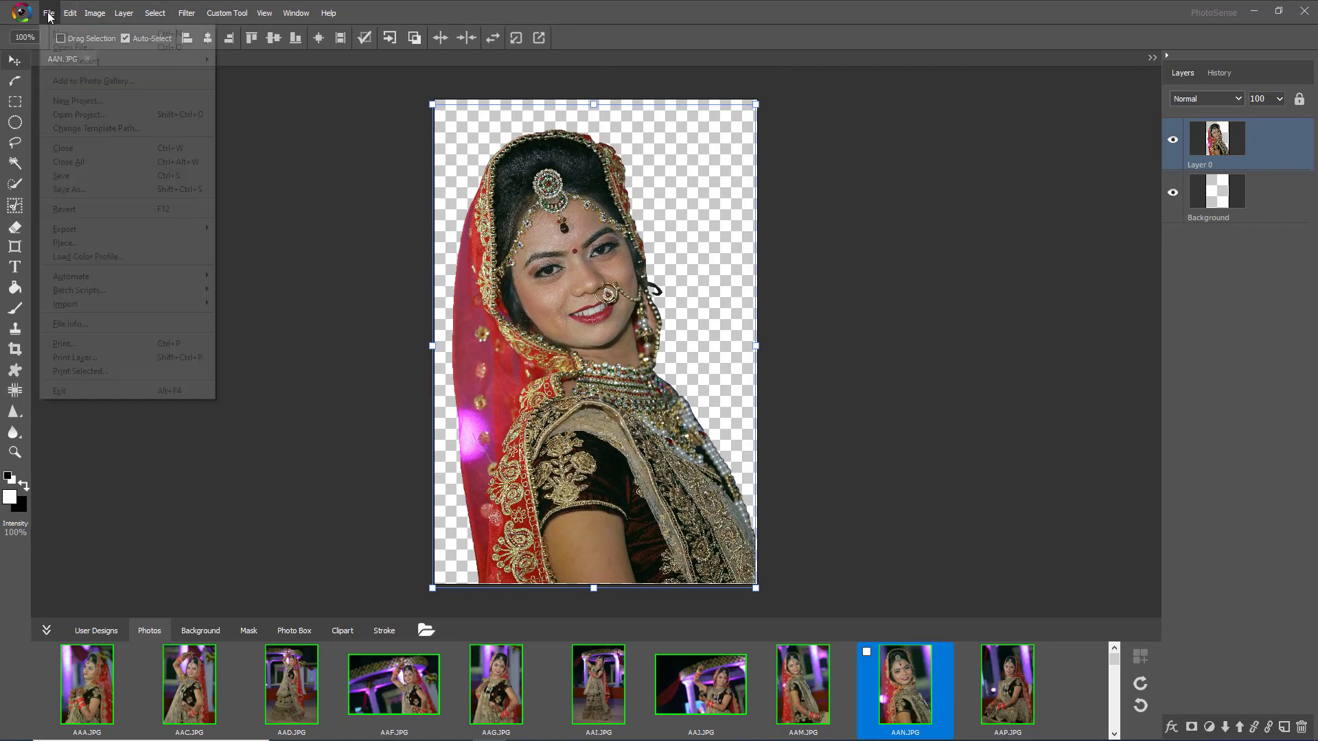
click(96, 192)
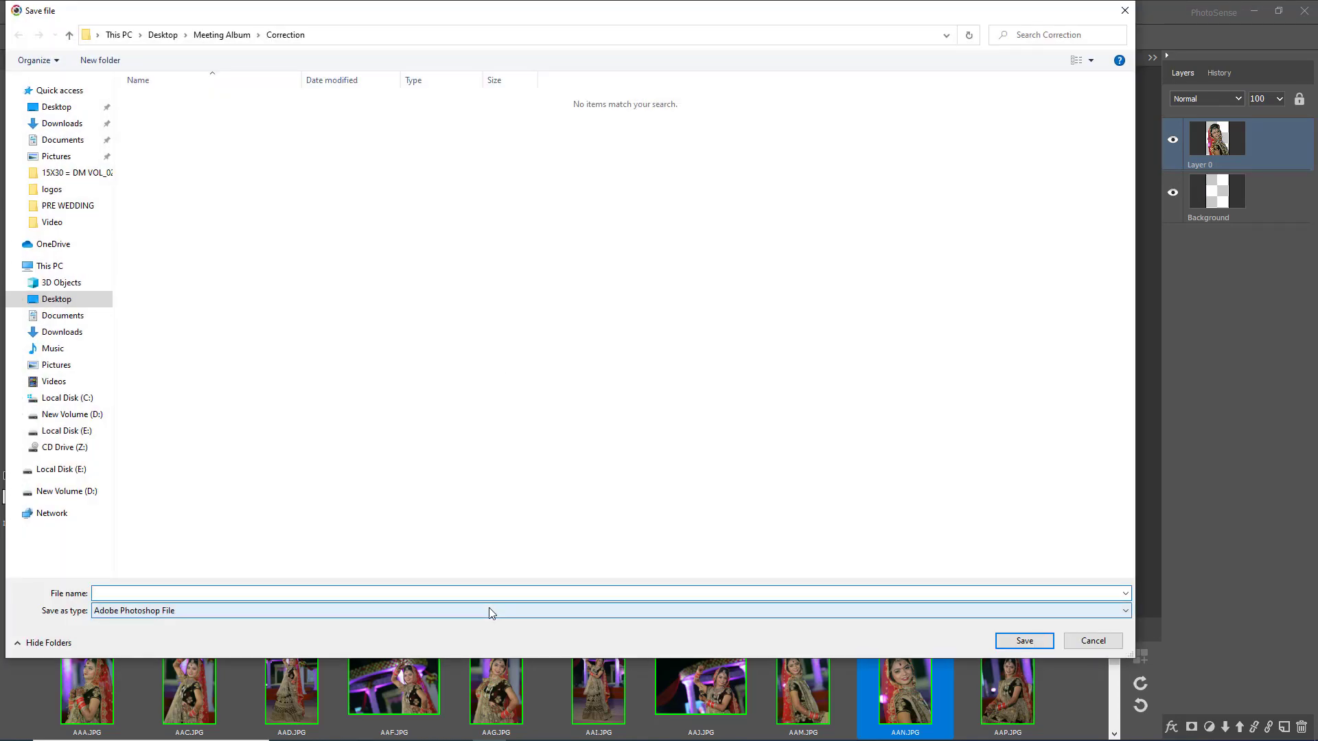
click(489, 610)
click(252, 645)
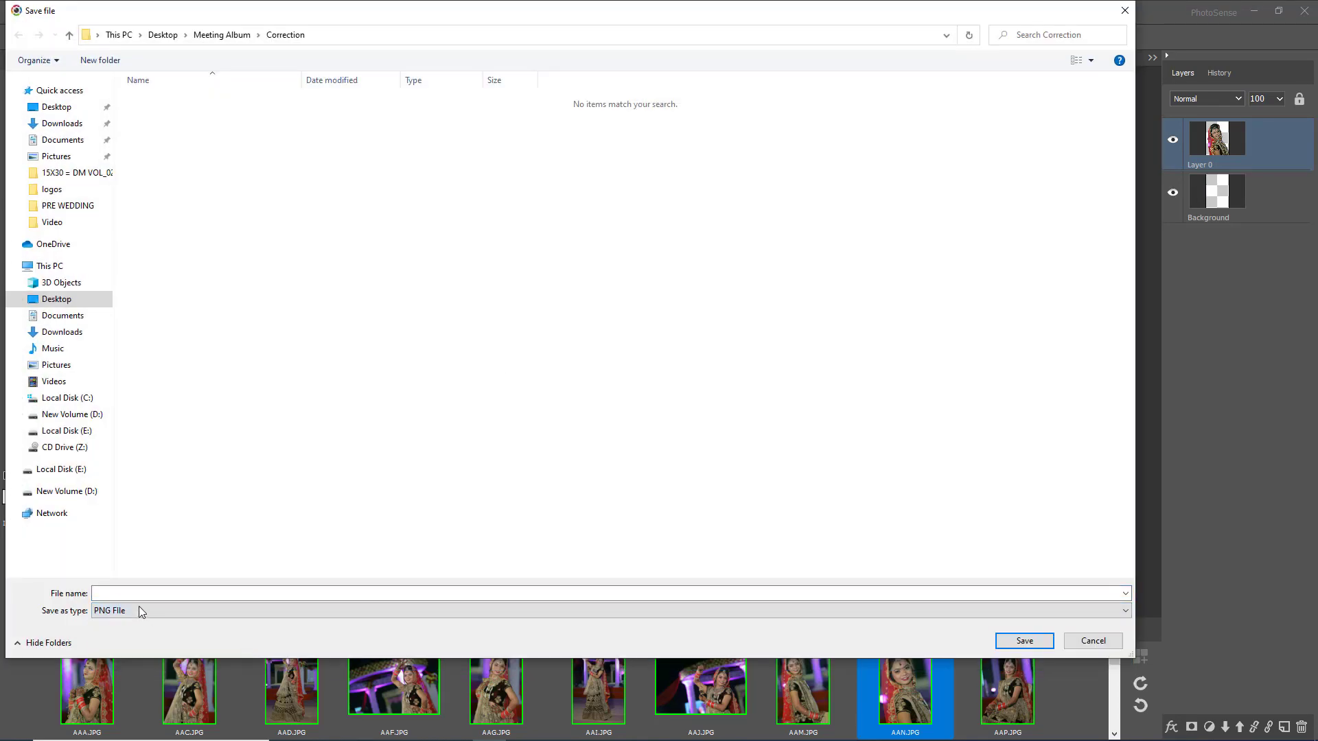
click(161, 593)
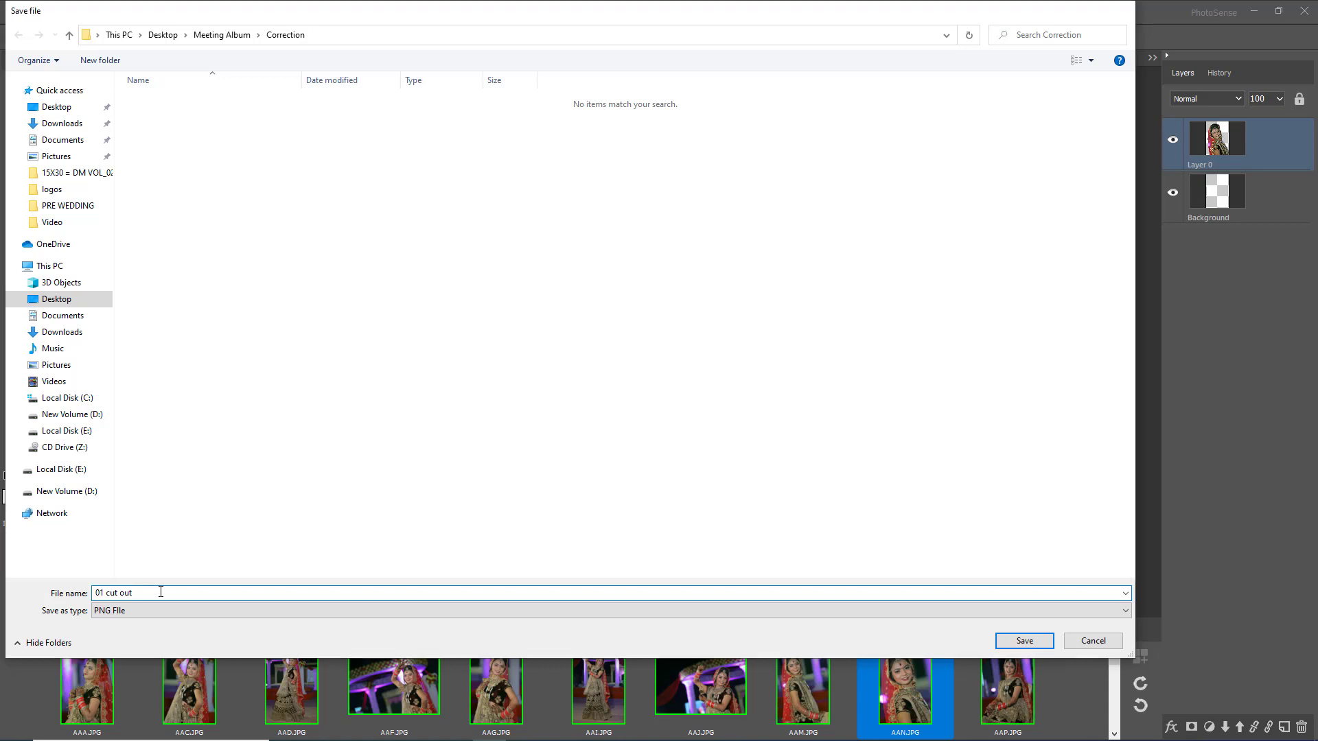
key(Return)
click(478, 185)
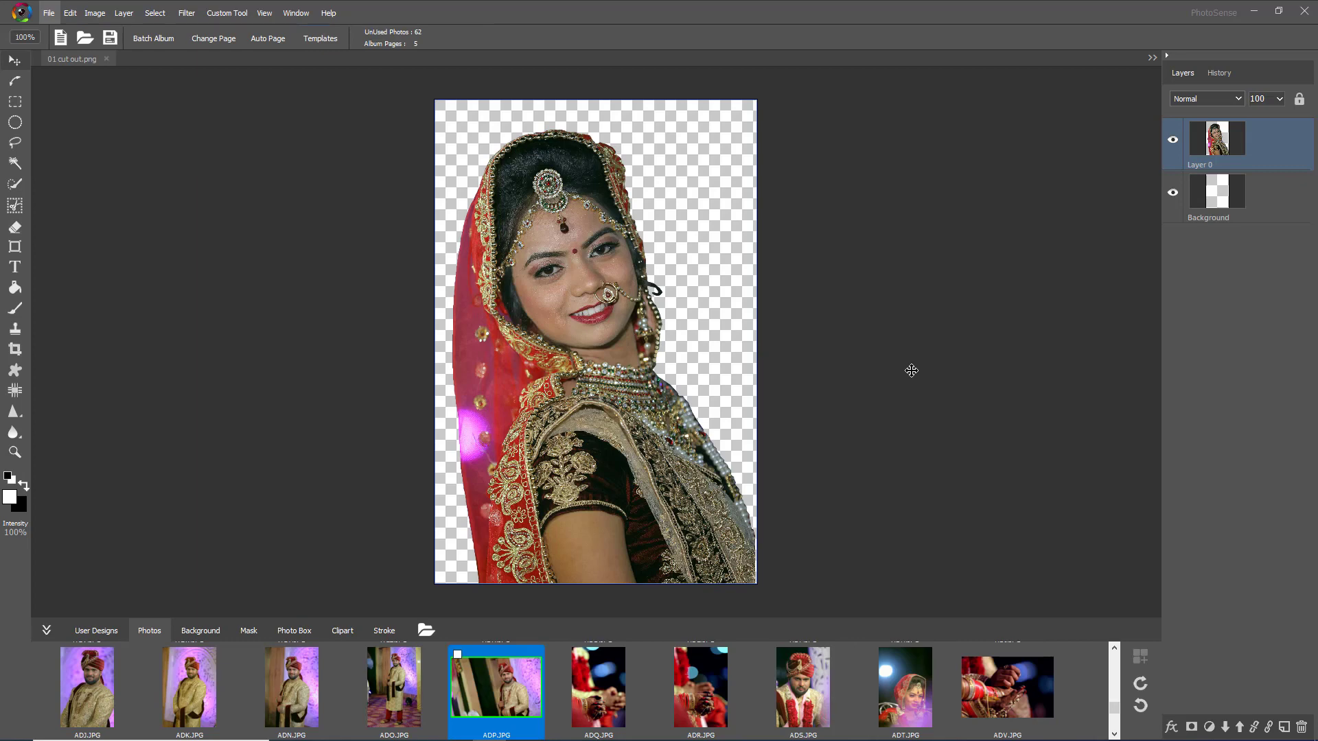
- Close the saved bride cutout and open ADK.JPG, the three-quarter portrait of the groom, from the photo gallery
scroll(912, 371, down, 1)
key(ctrl+w)
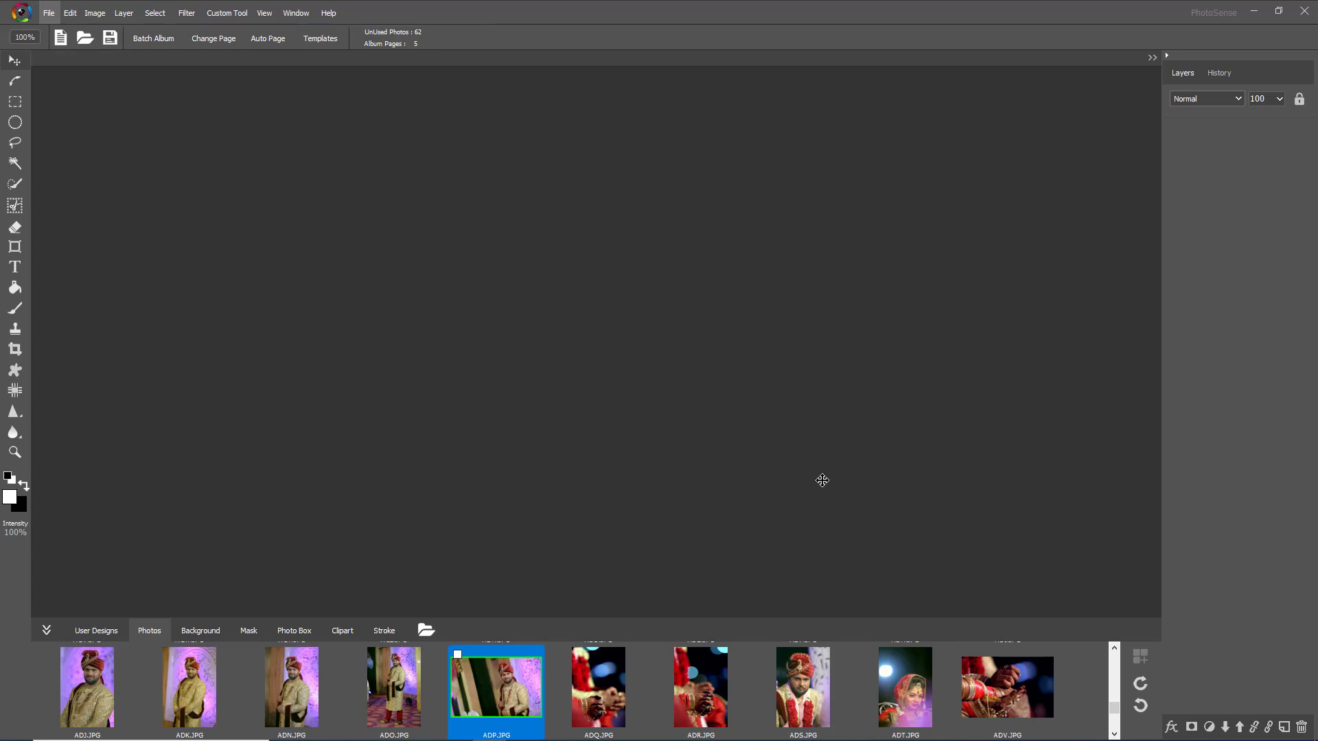
click(822, 710)
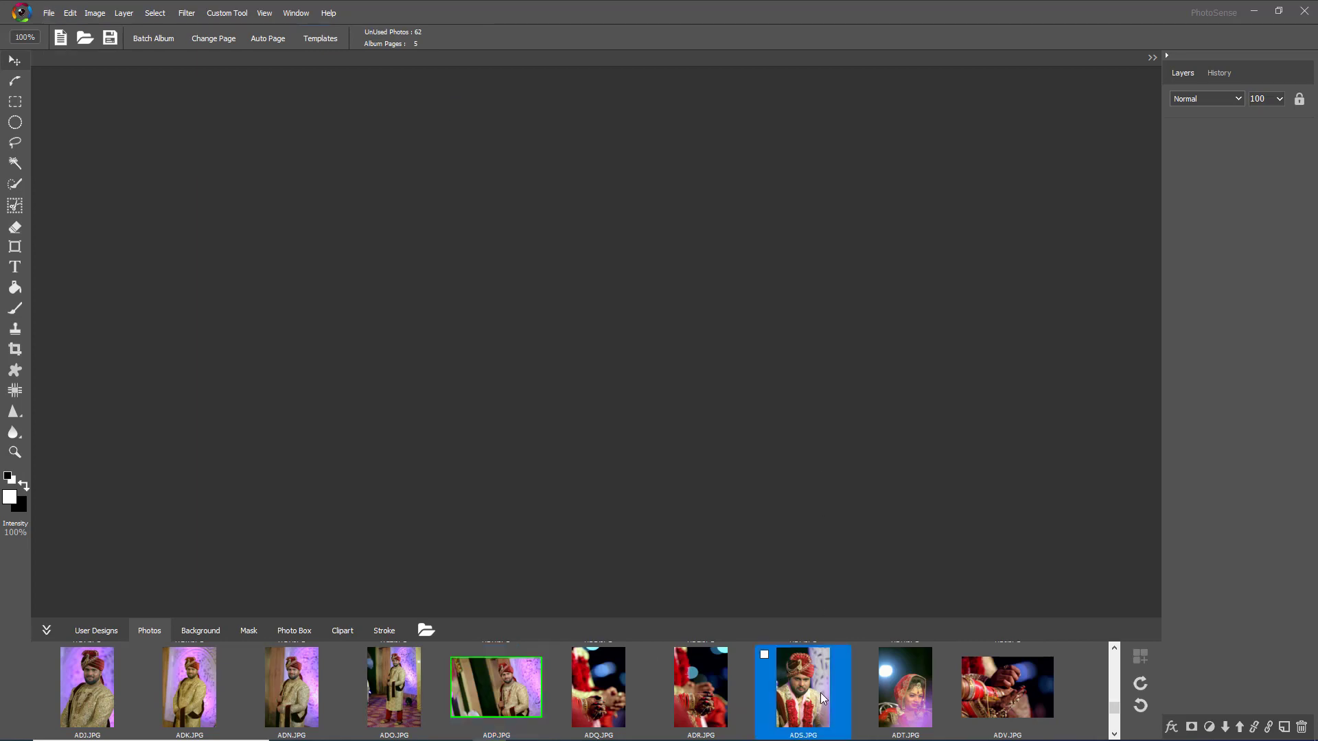
double_click(199, 700)
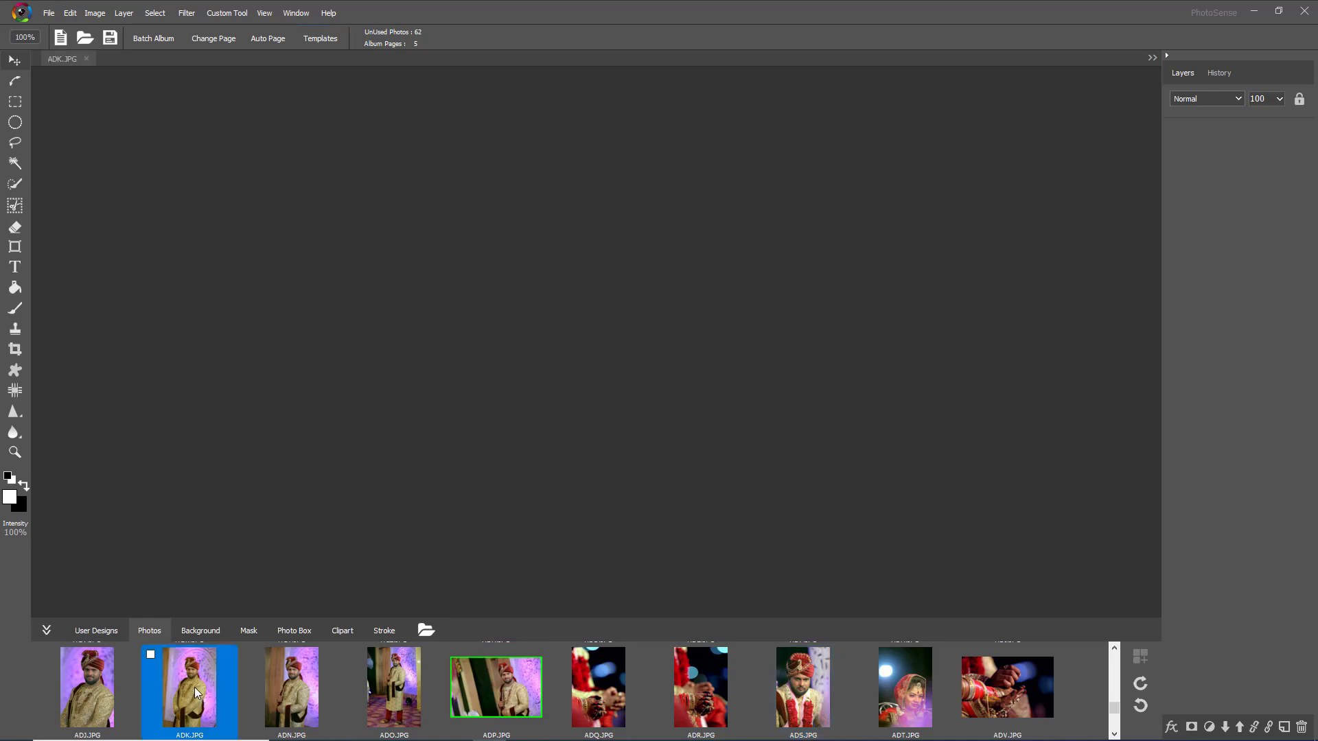
scroll(777, 391, up, 1)
scroll(777, 390, up, 1)
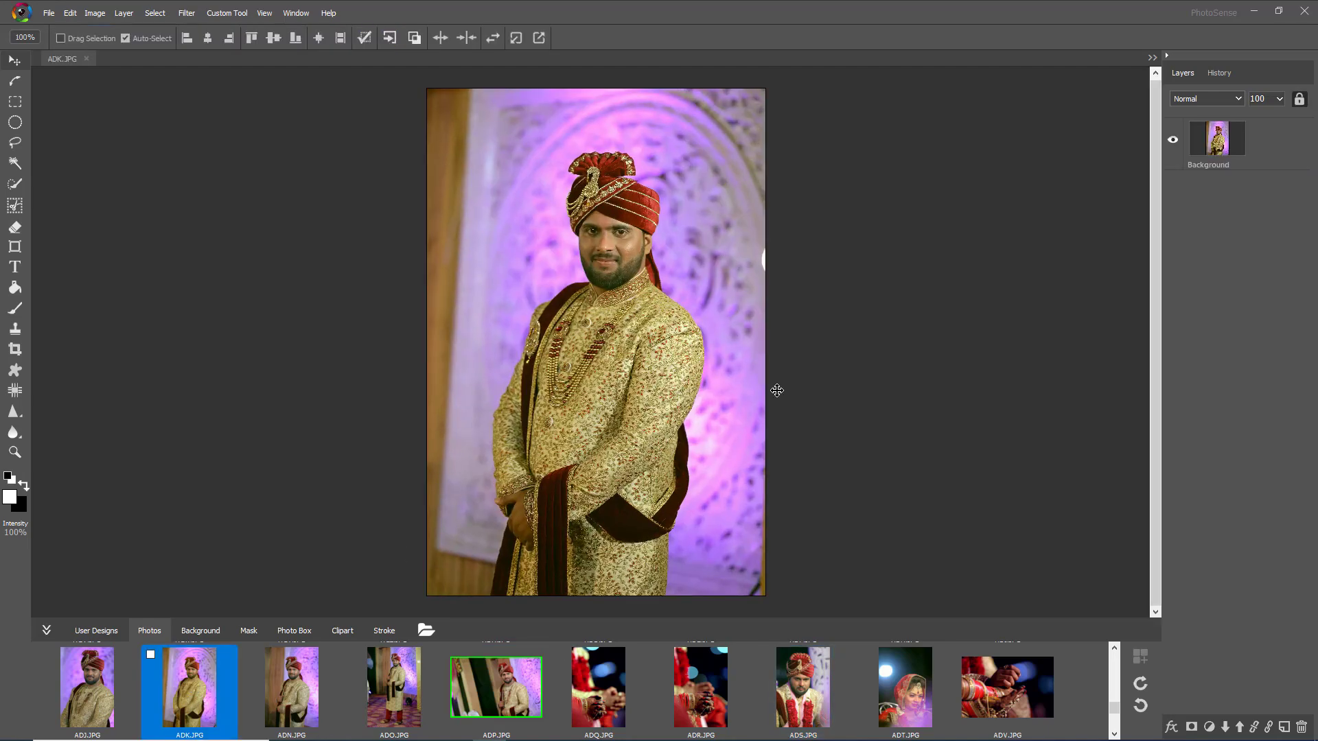
scroll(778, 391, down, 1)
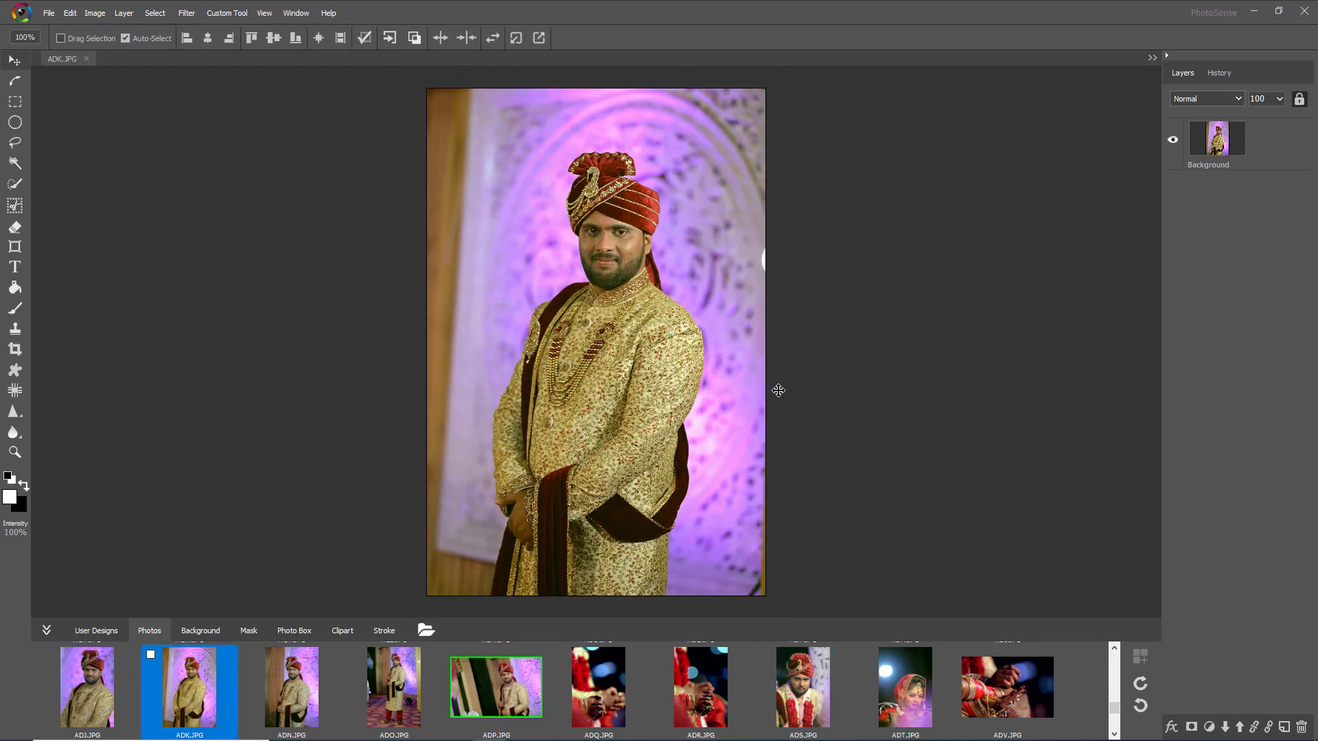
- Select the groom's figure with the automatic person selection and remove the background around him with Invert Cut
click(15, 143)
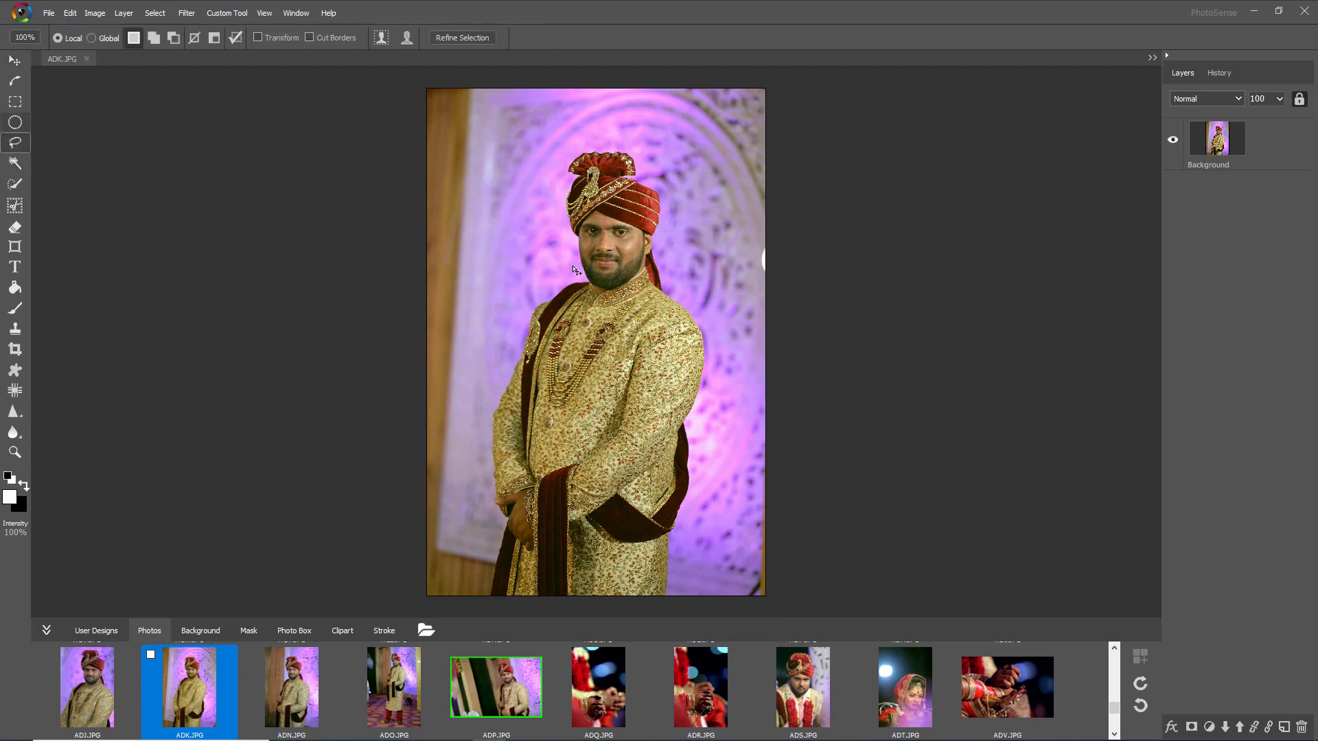
mouse_move(571, 258)
mouse_down()
mouse_move(557, 138)
mouse_move(620, 115)
mouse_move(675, 149)
mouse_move(727, 399)
mouse_move(729, 479)
mouse_move(689, 599)
mouse_move(635, 624)
mouse_move(581, 627)
mouse_move(469, 605)
mouse_move(474, 499)
mouse_move(449, 396)
mouse_move(499, 320)
mouse_up()
click(381, 38)
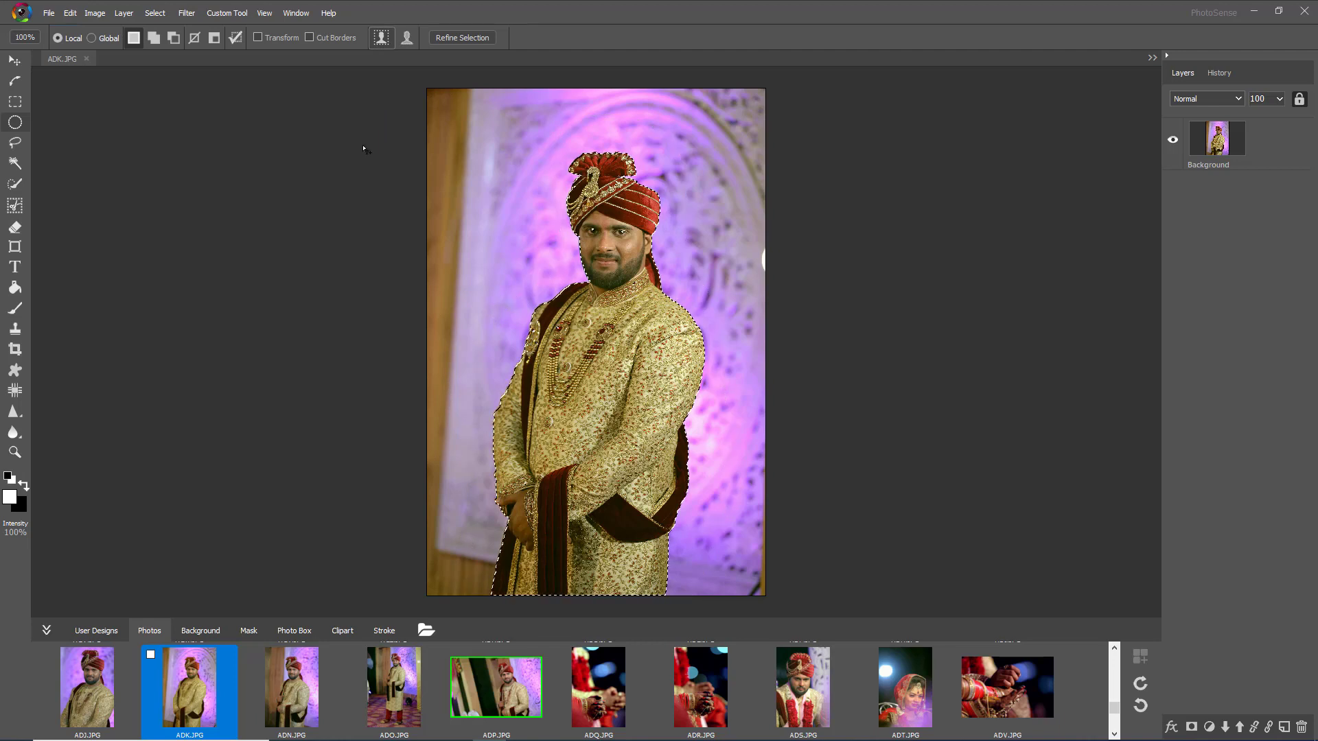
click(14, 184)
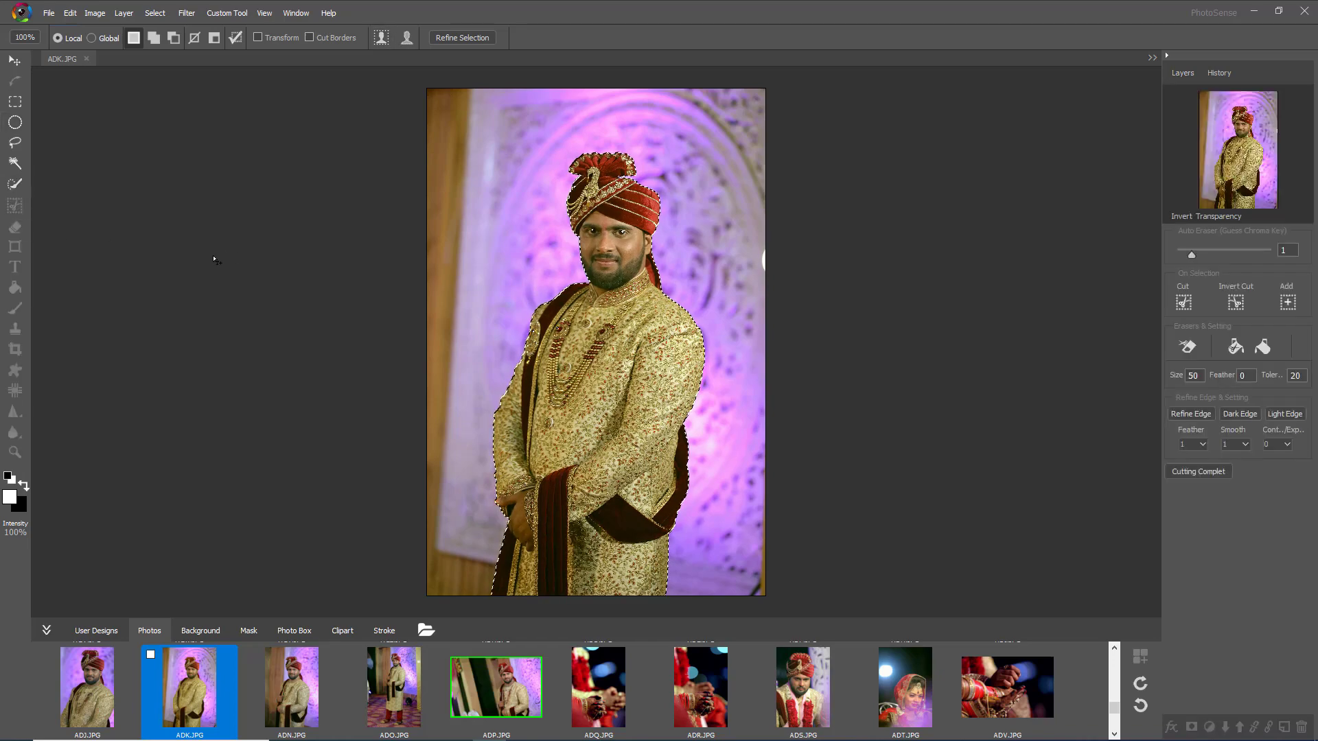
click(1240, 307)
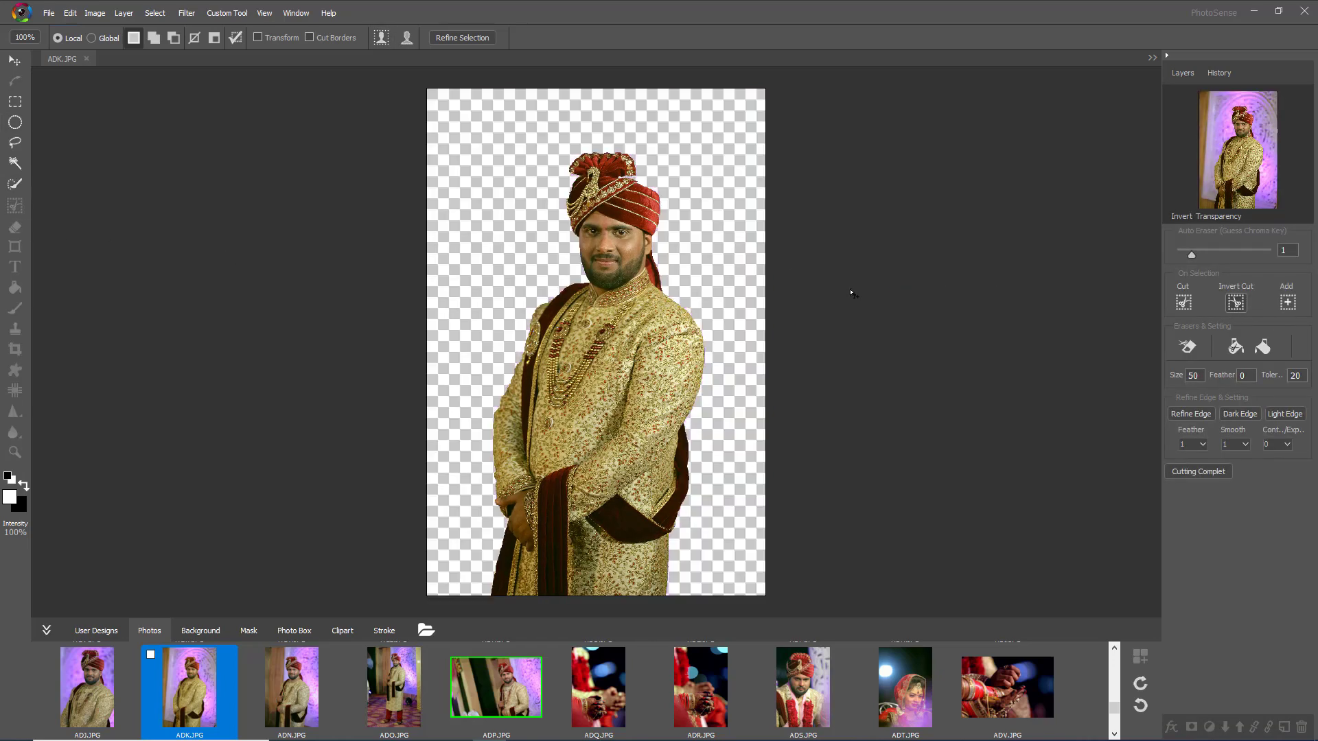
- Lasso the area around the groom's eyes and forehead, restore its missing specks with Add, and check both transparency views
scroll(723, 286, up, 2)
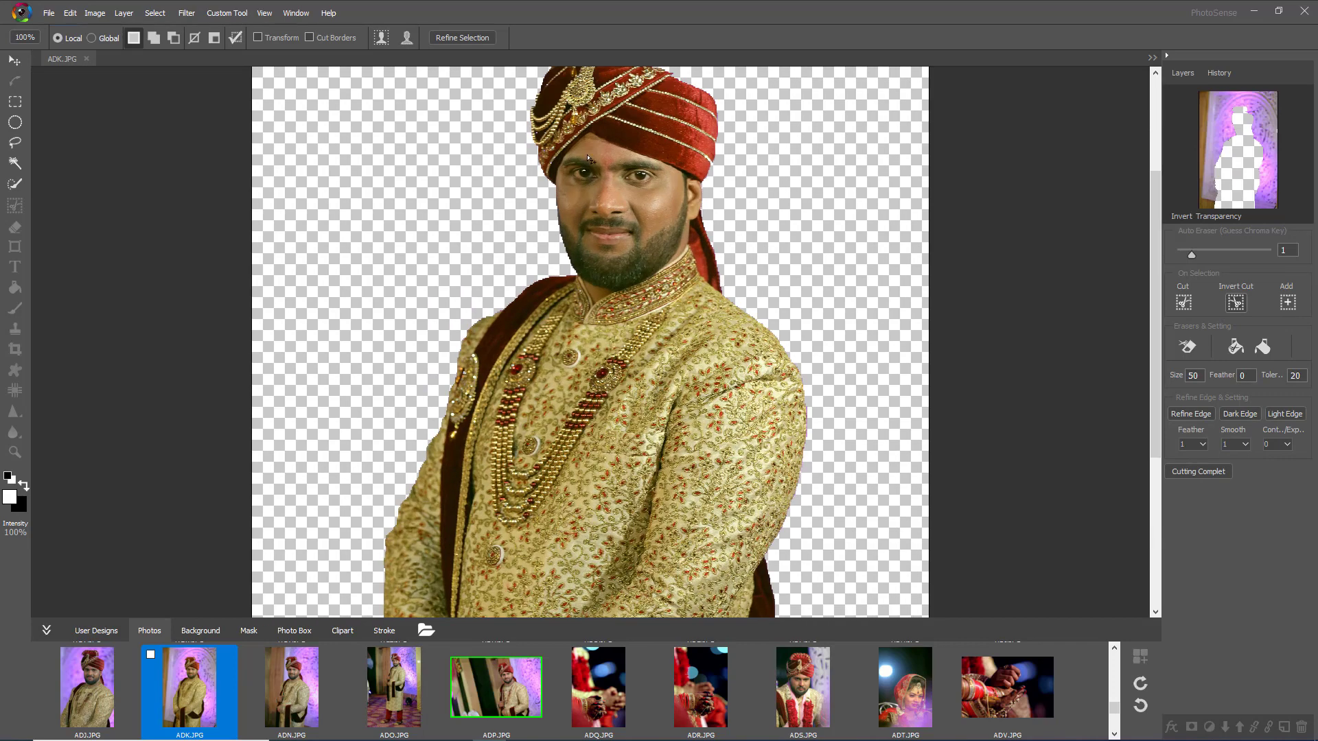
click(1248, 158)
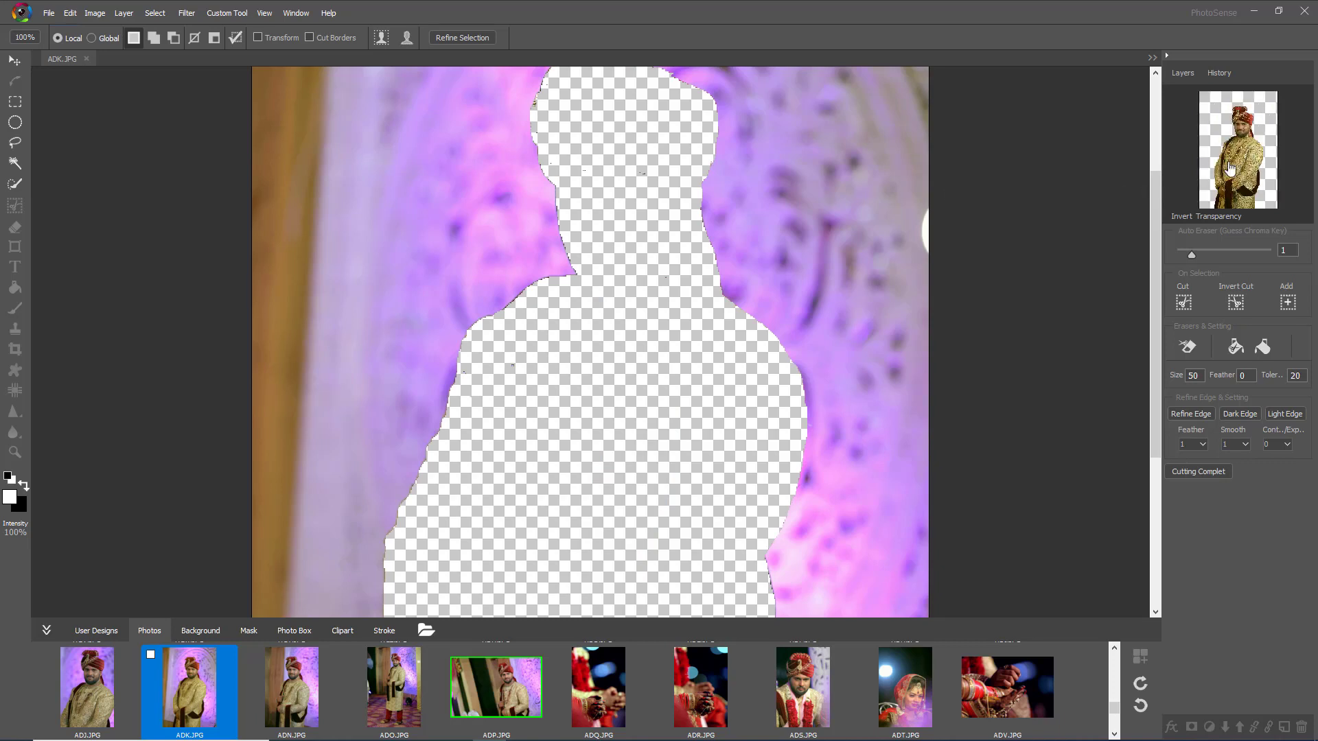
click(1244, 163)
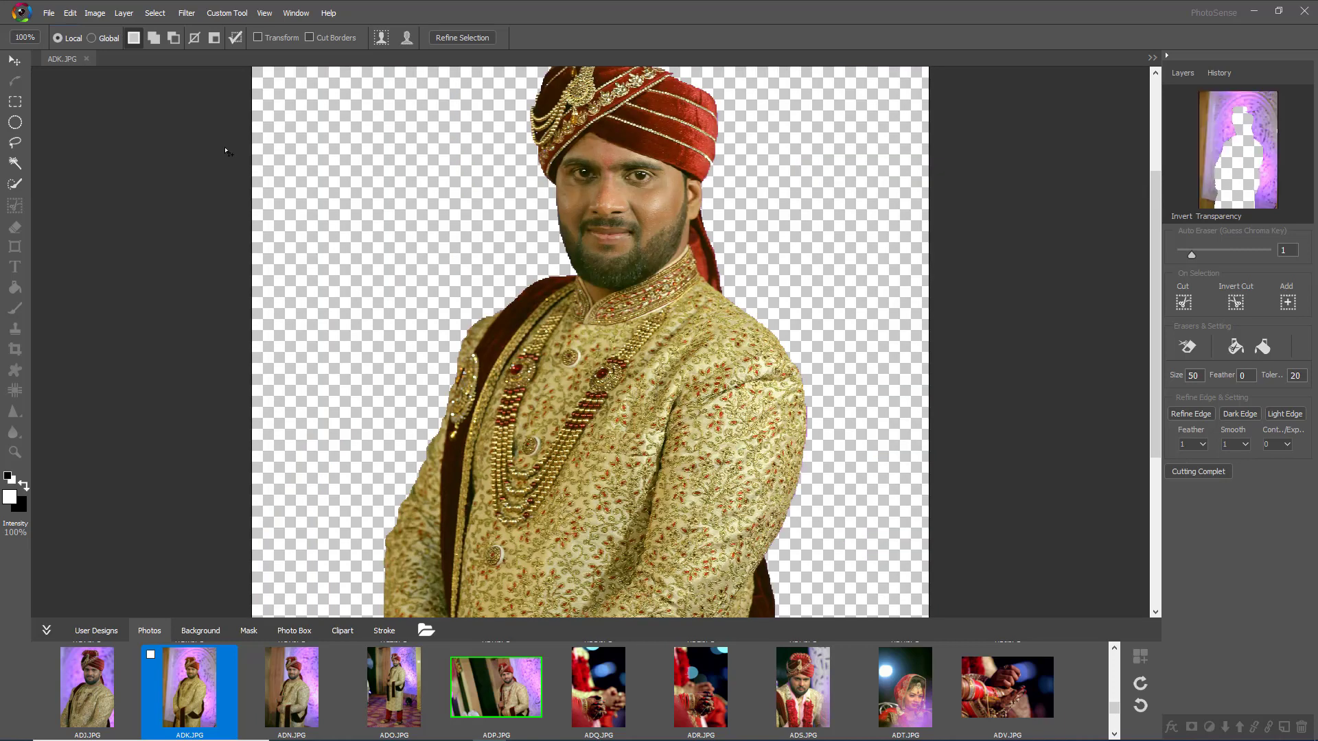
key(Escape)
mouse_move(642, 142)
mouse_down()
mouse_move(673, 200)
mouse_move(607, 210)
mouse_move(559, 169)
mouse_move(638, 130)
mouse_up()
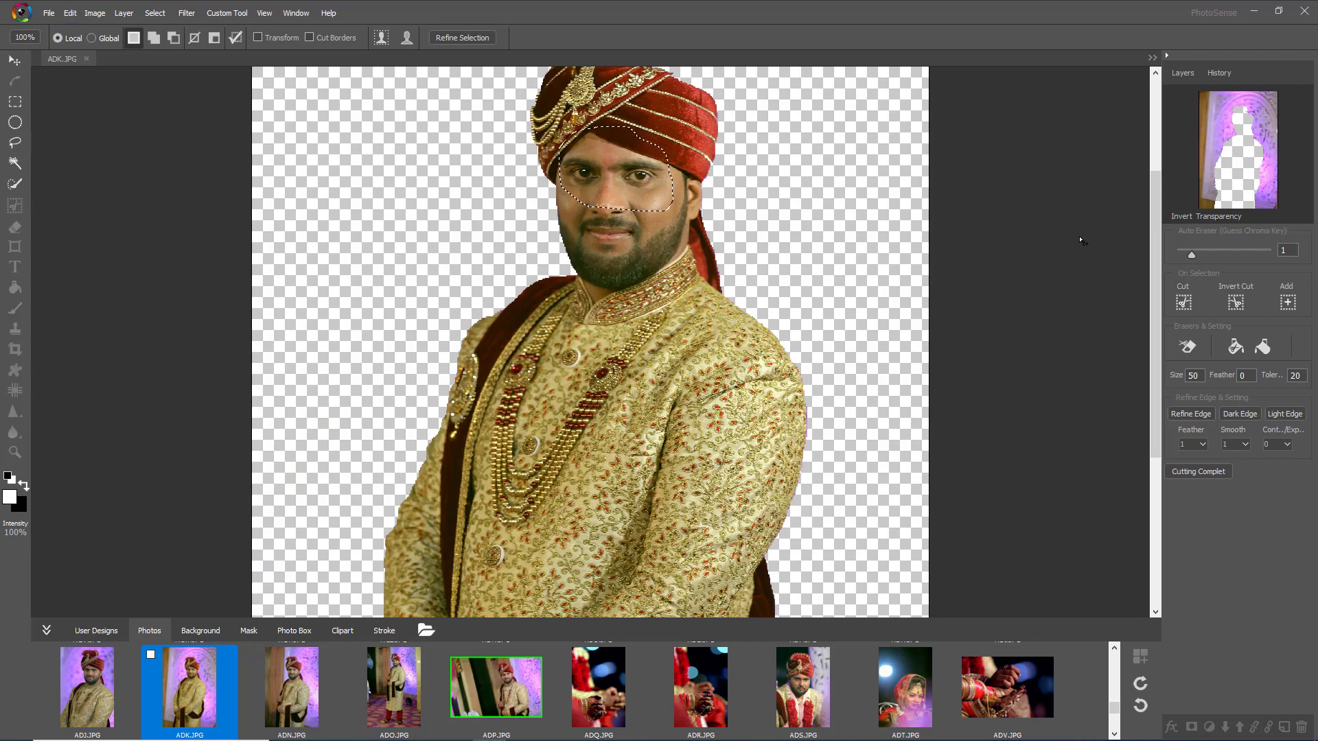
click(1288, 303)
click(1239, 158)
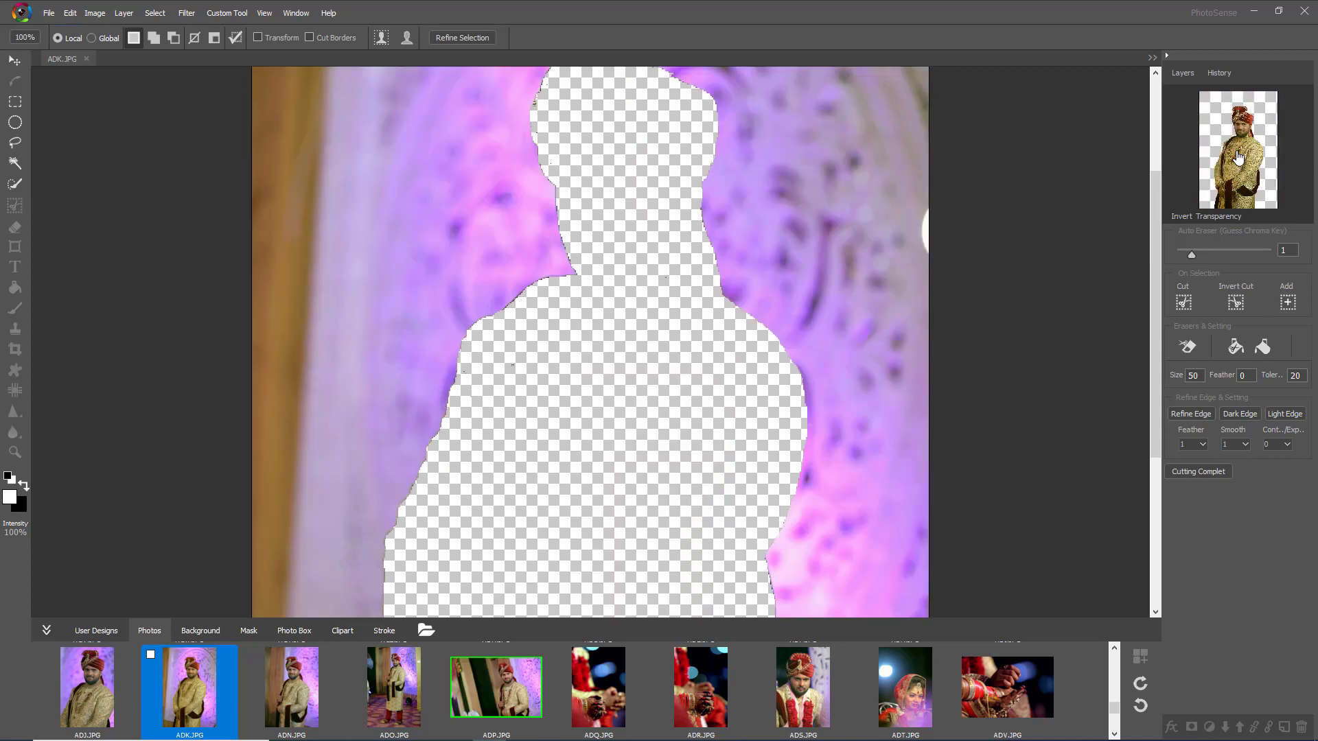
click(1236, 180)
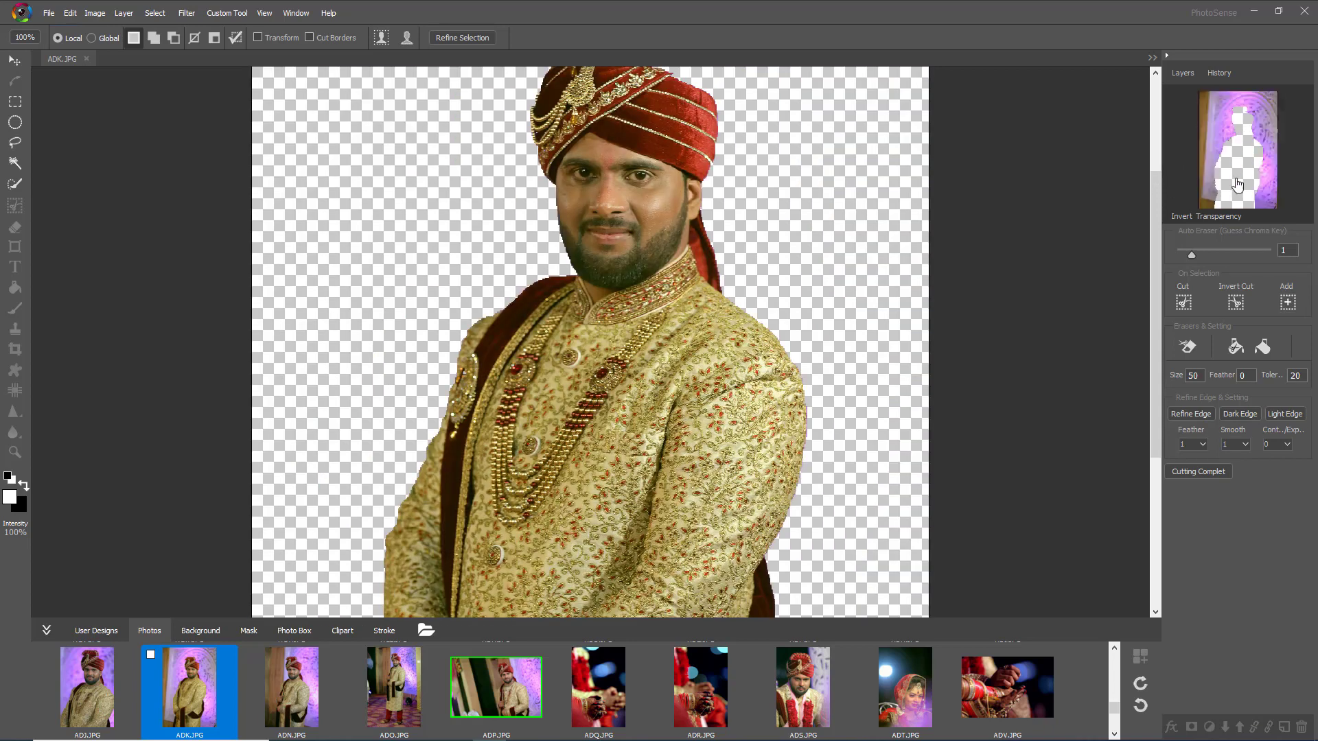
- Erase a patch on the front of the groom's turban by colour and paint it back with the restore brush
mouse_move(1156, 275)
mouse_down()
mouse_move(1156, 434)
mouse_move(1156, 268)
mouse_up()
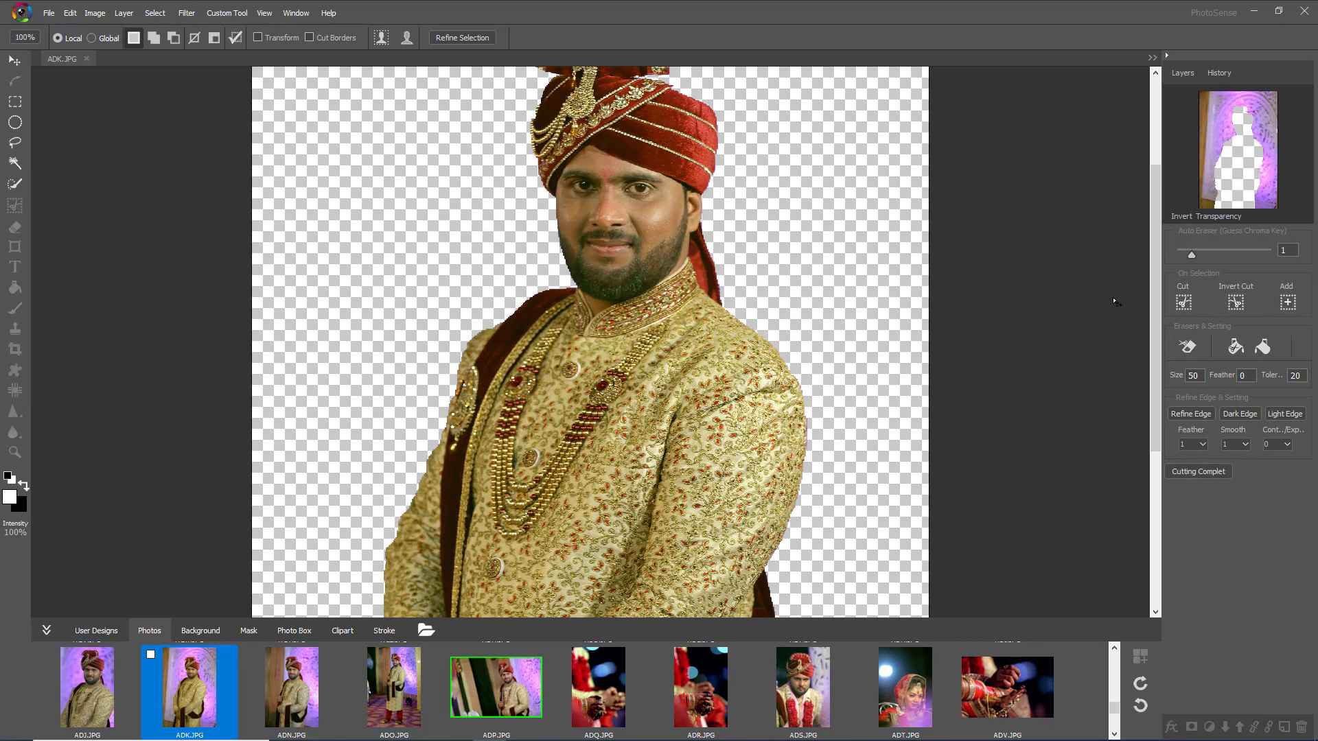
drag(1155, 317, 1153, 261)
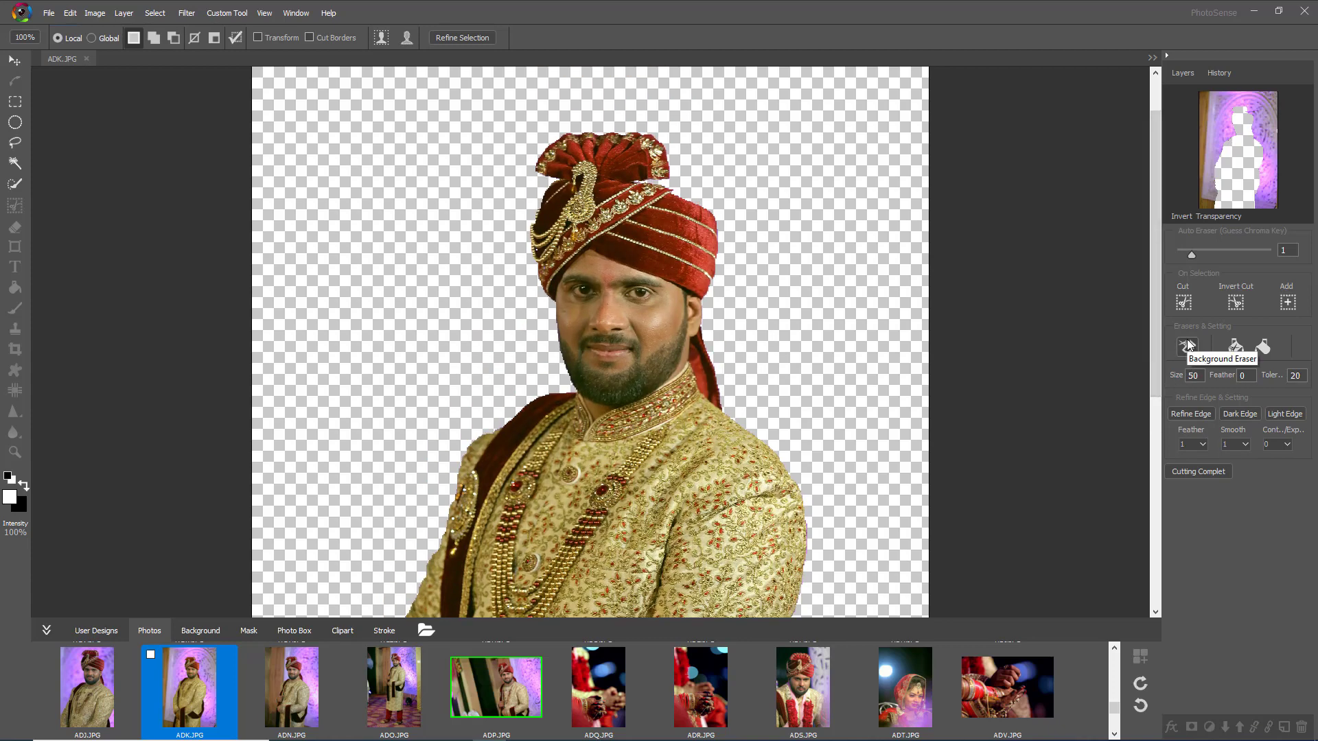
click(1184, 346)
click(1236, 348)
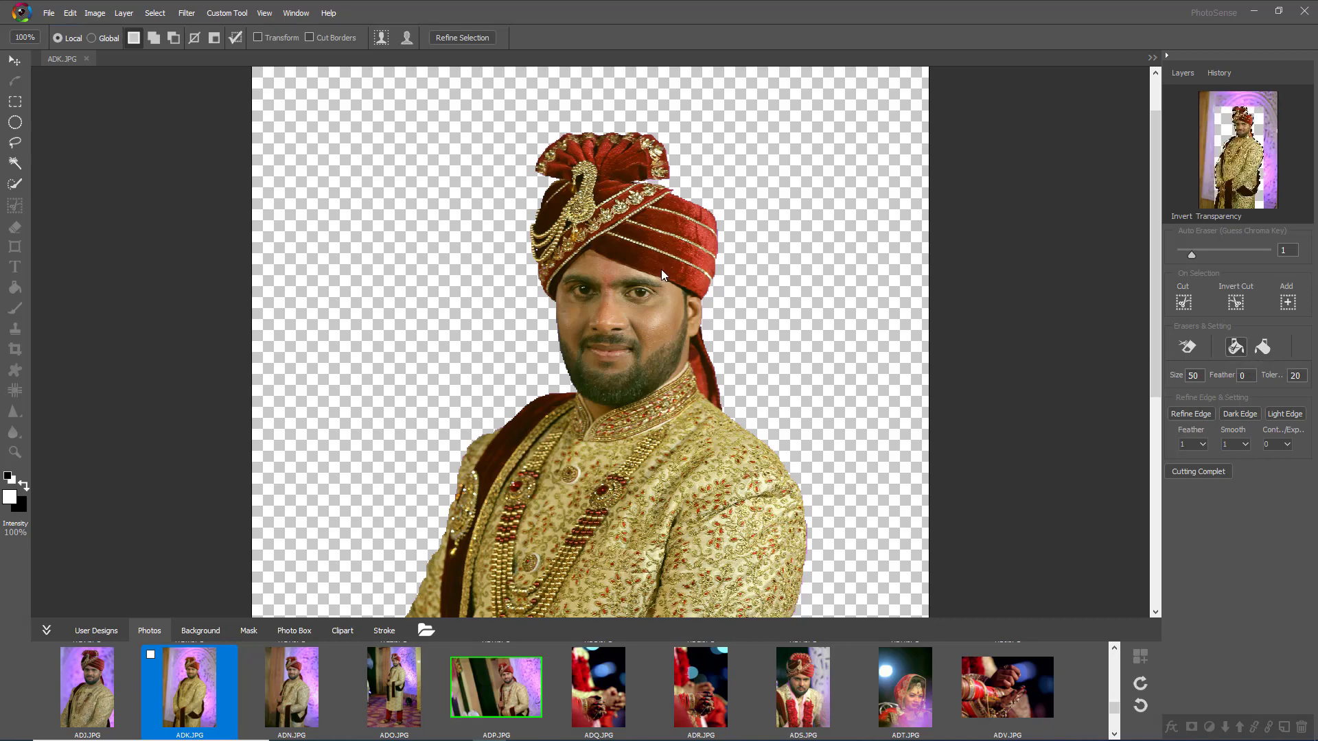
click(623, 249)
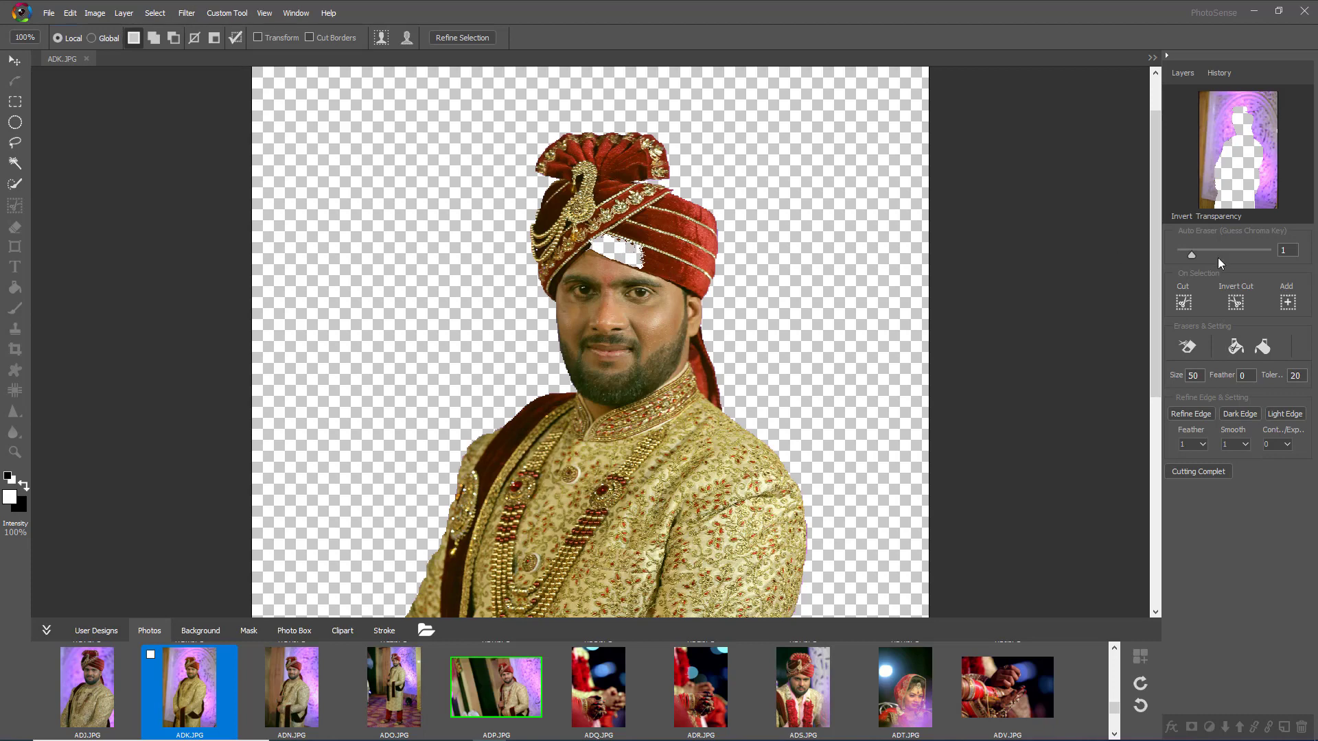
click(1262, 348)
drag(605, 242, 635, 258)
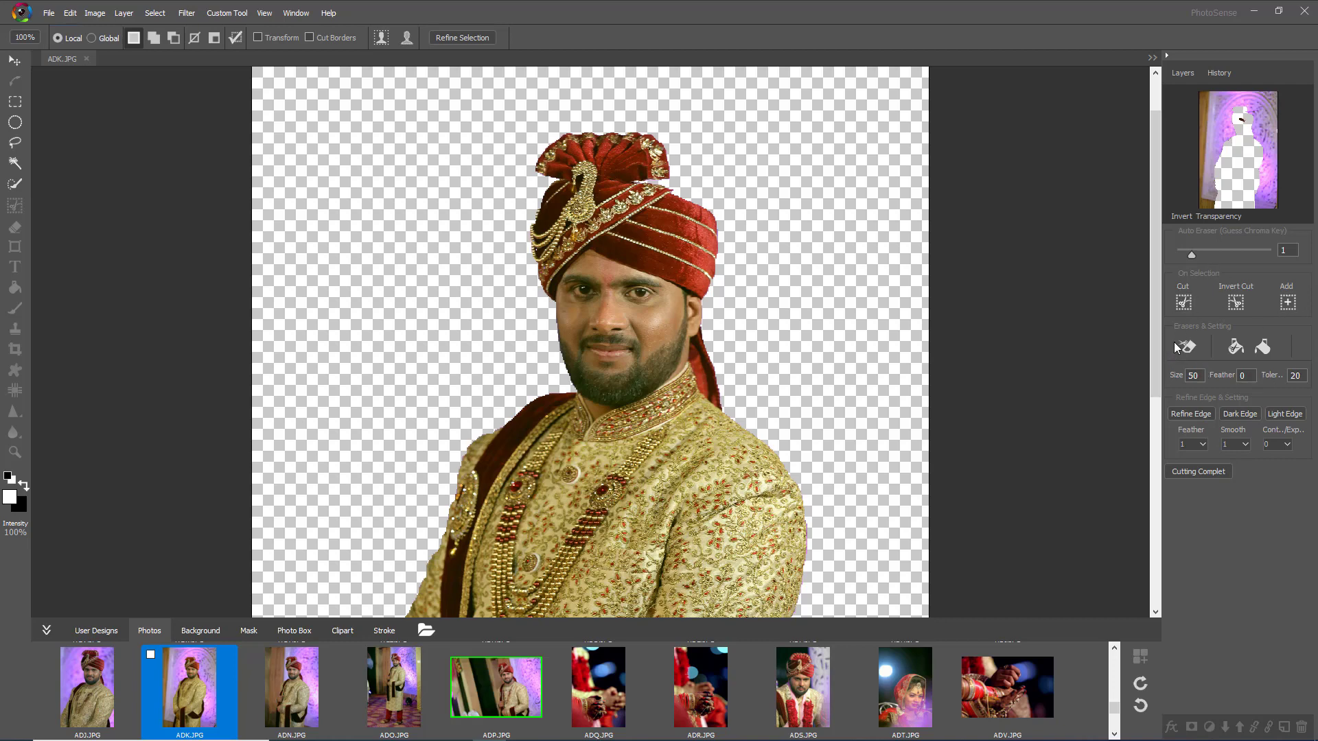
- Check the groom's whole cutout in both the inverted and the normal transparency view
click(1195, 378)
click(1307, 377)
scroll(755, 264, down, 3)
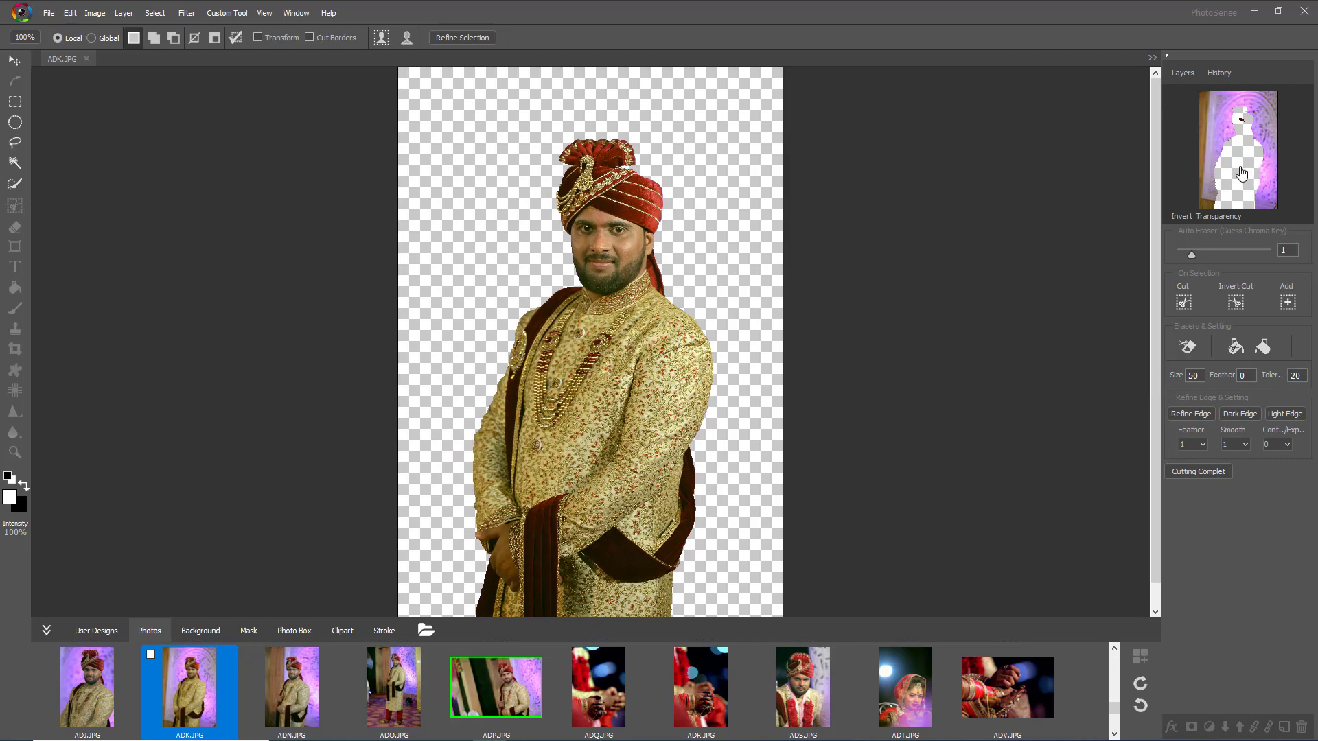
click(1242, 173)
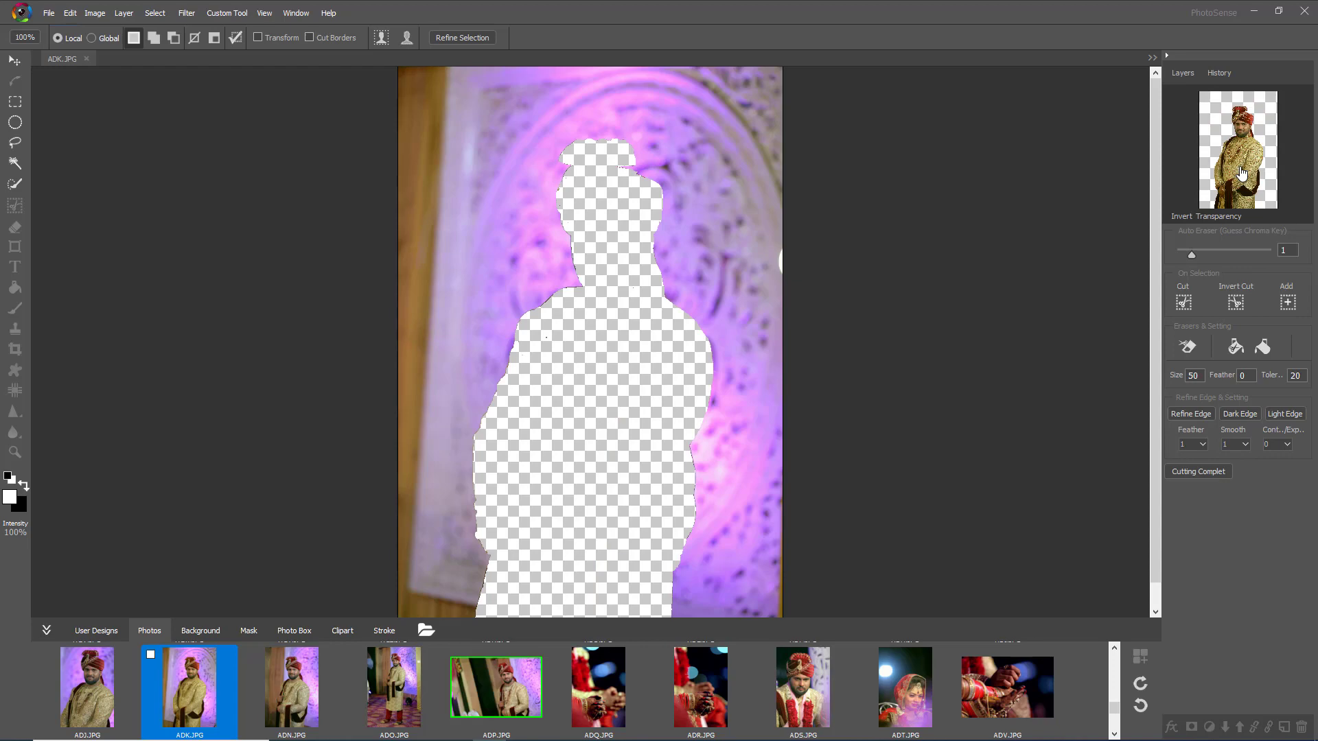
click(1241, 173)
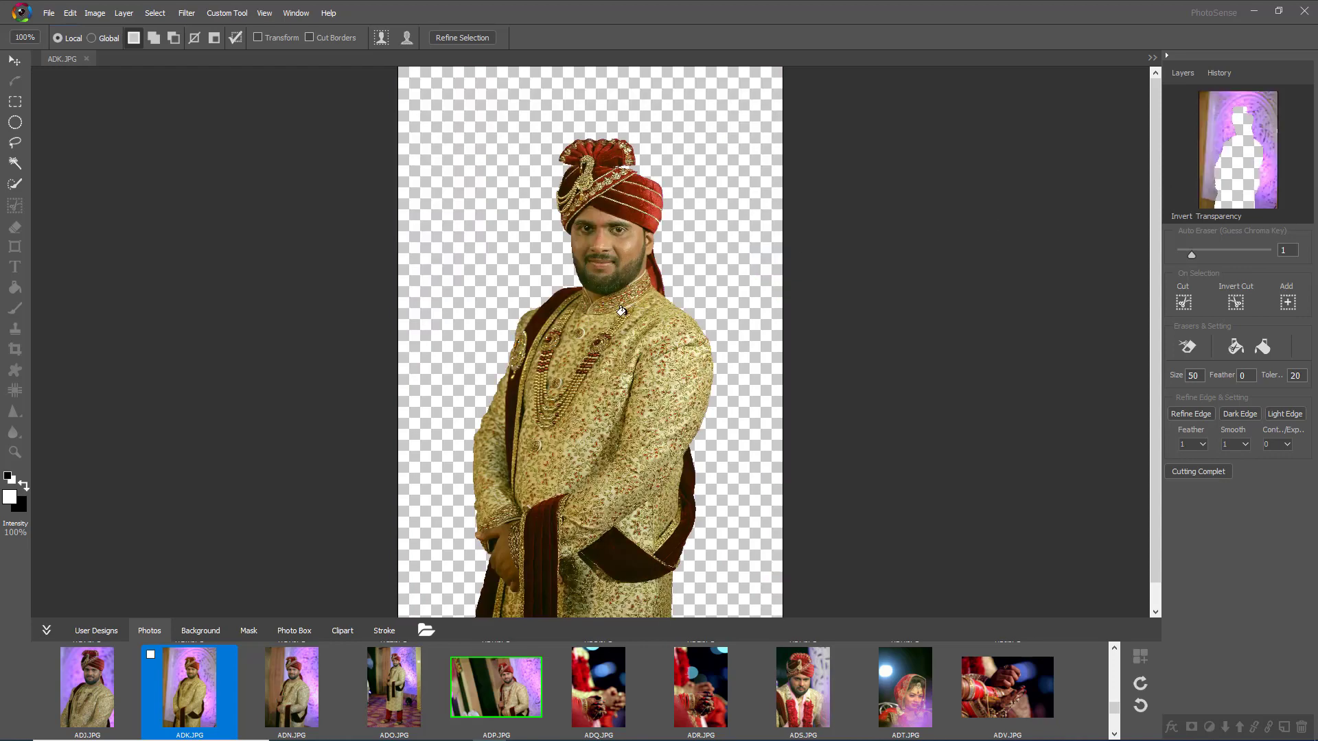
- Apply Refine Edge to the groom's outline and complete the cutting
scroll(580, 261, up, 3)
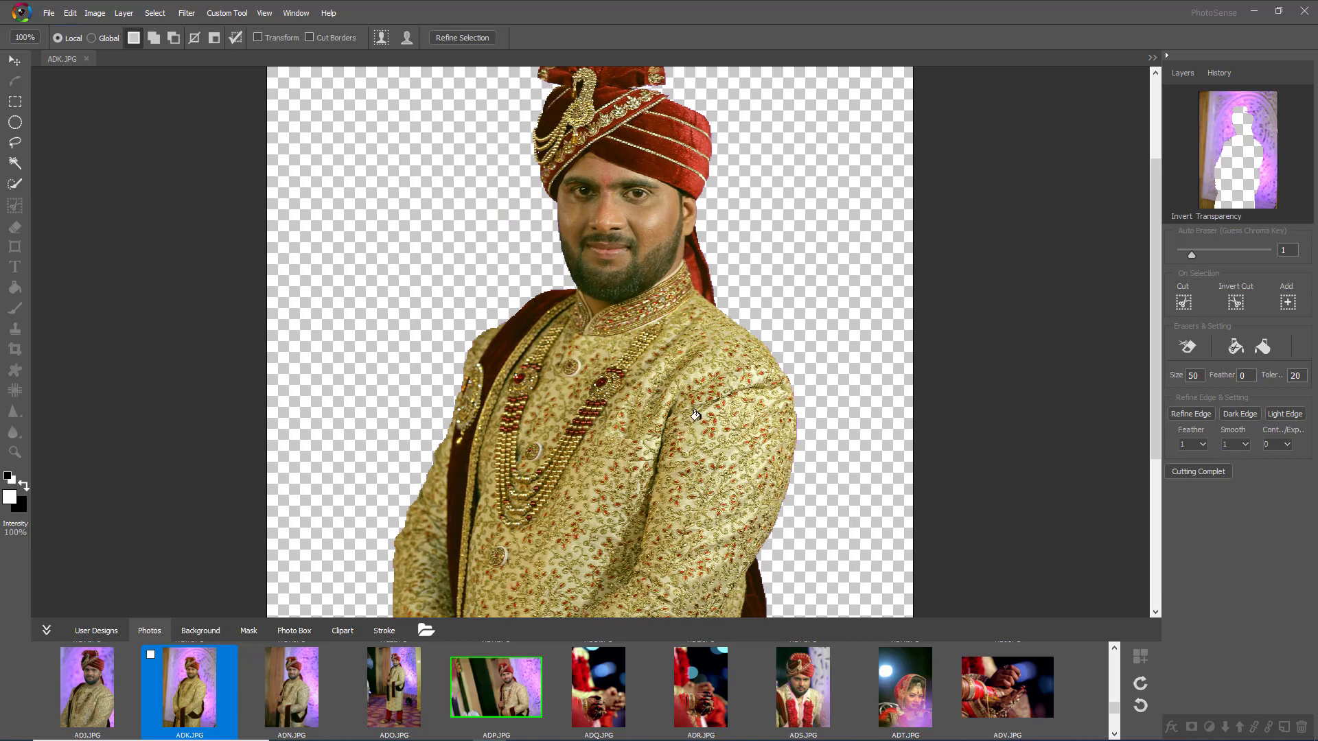
click(1194, 413)
scroll(551, 400, down, 3)
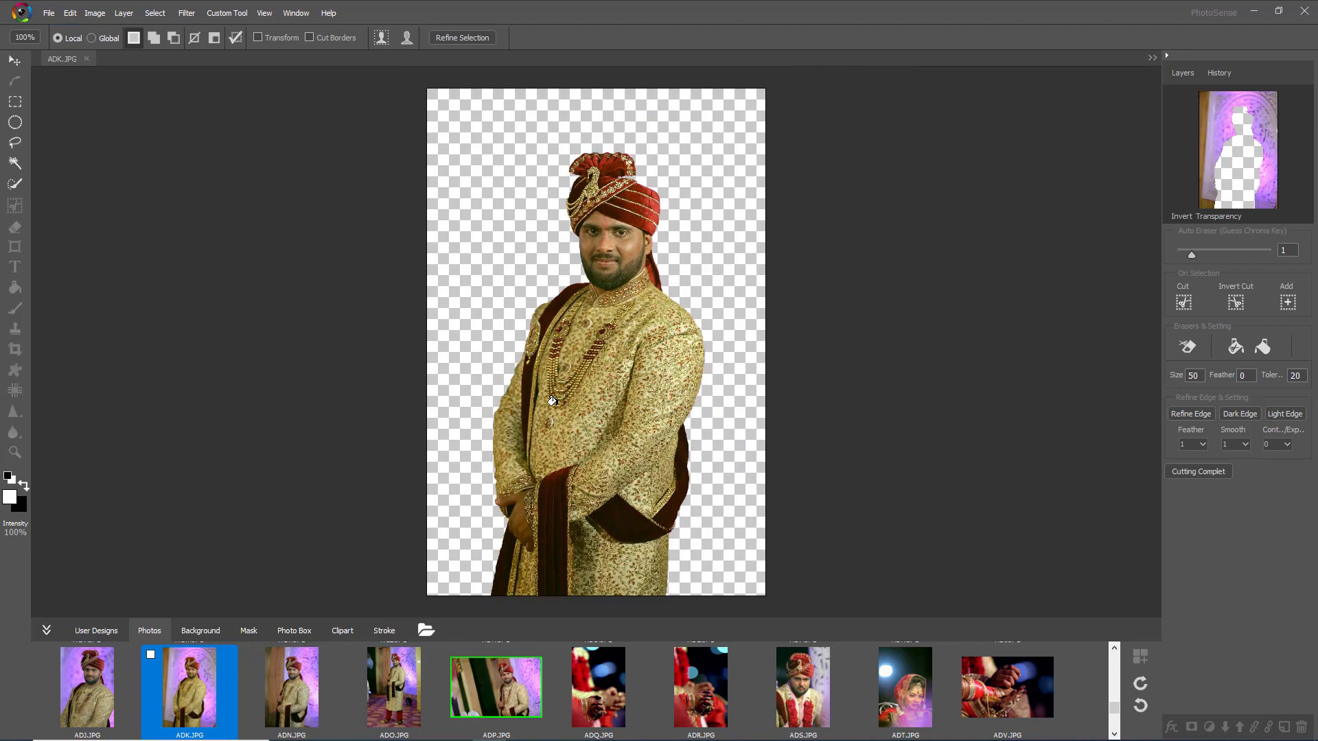
click(1227, 473)
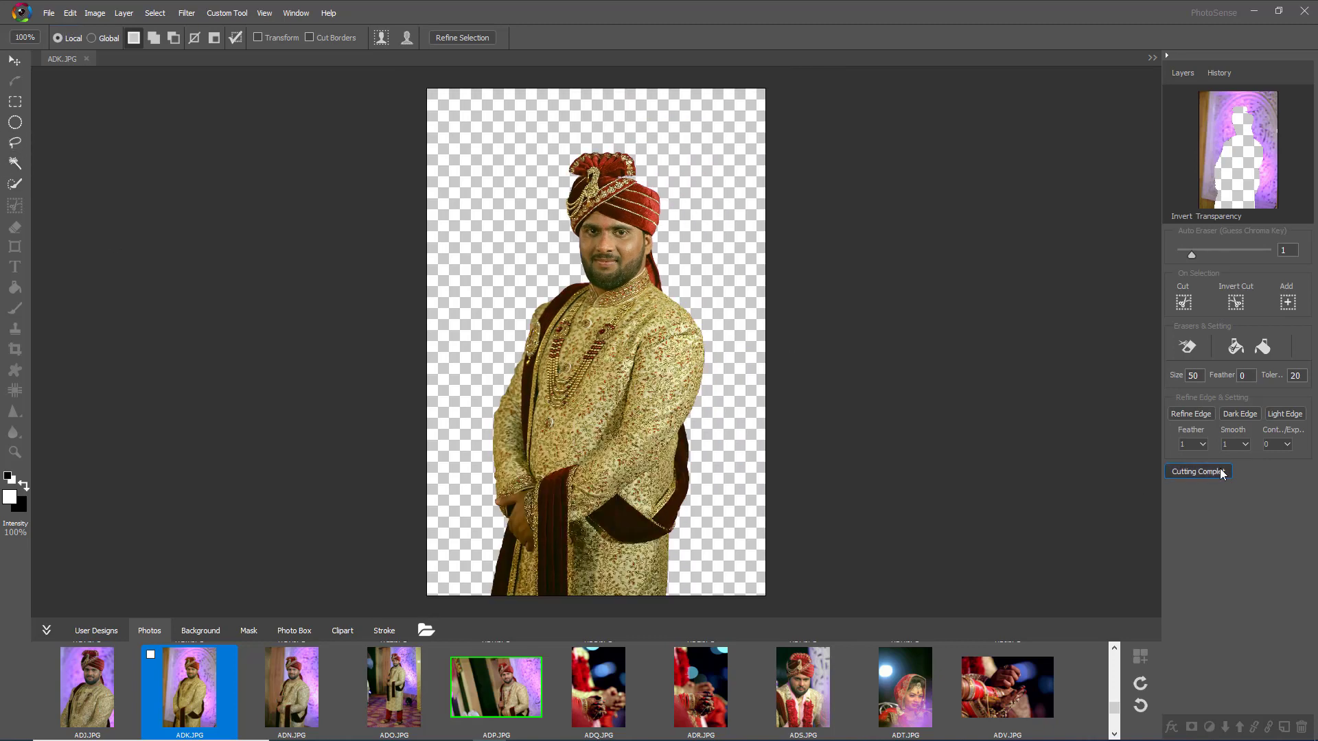
- Save the groom's cutout as the PNG file "02 cut out out" in the Correction folder, using the large file size option
click(49, 14)
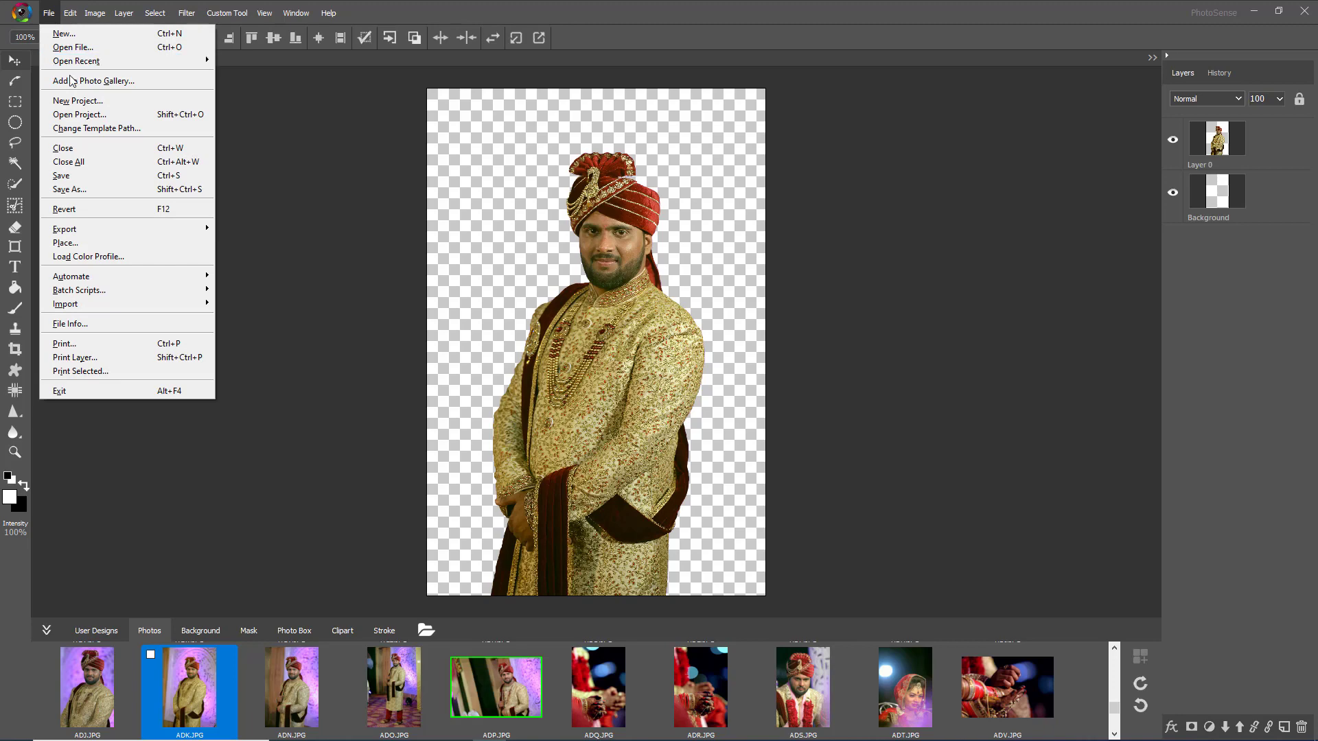
click(79, 194)
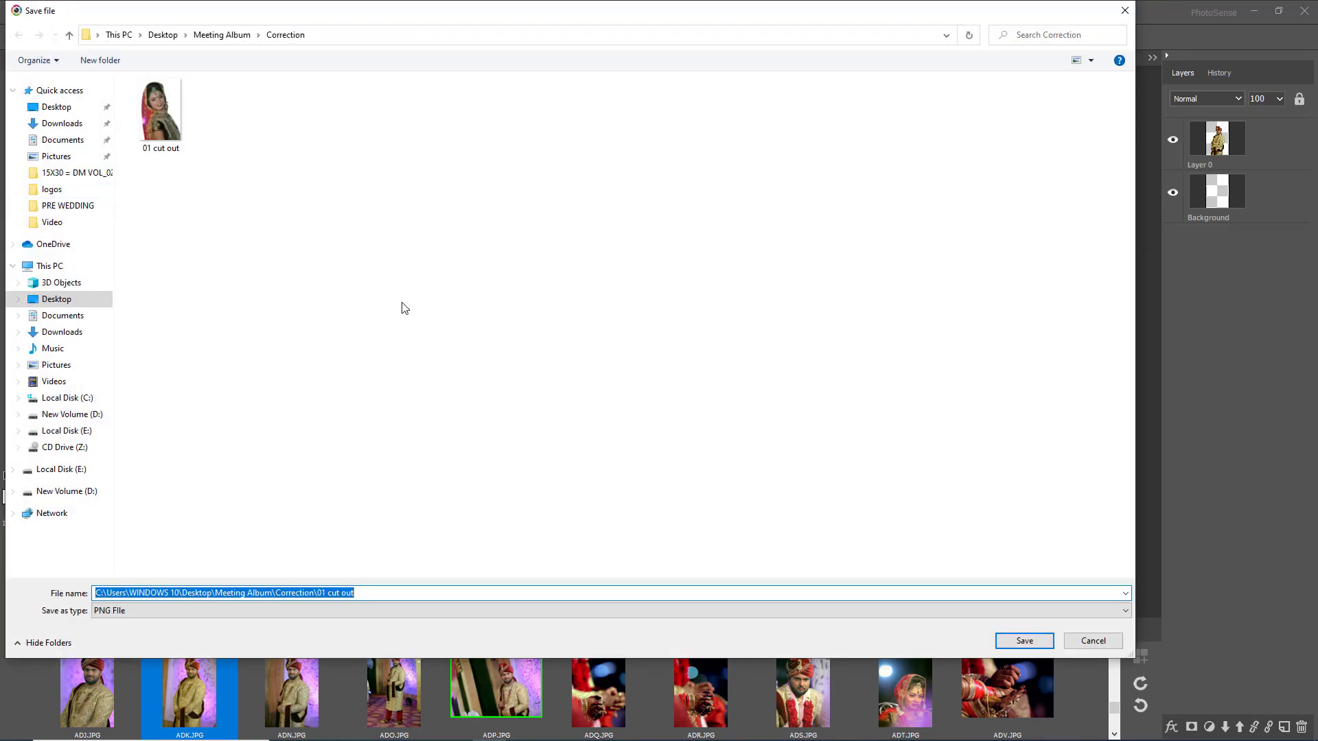
text(02 cut out)
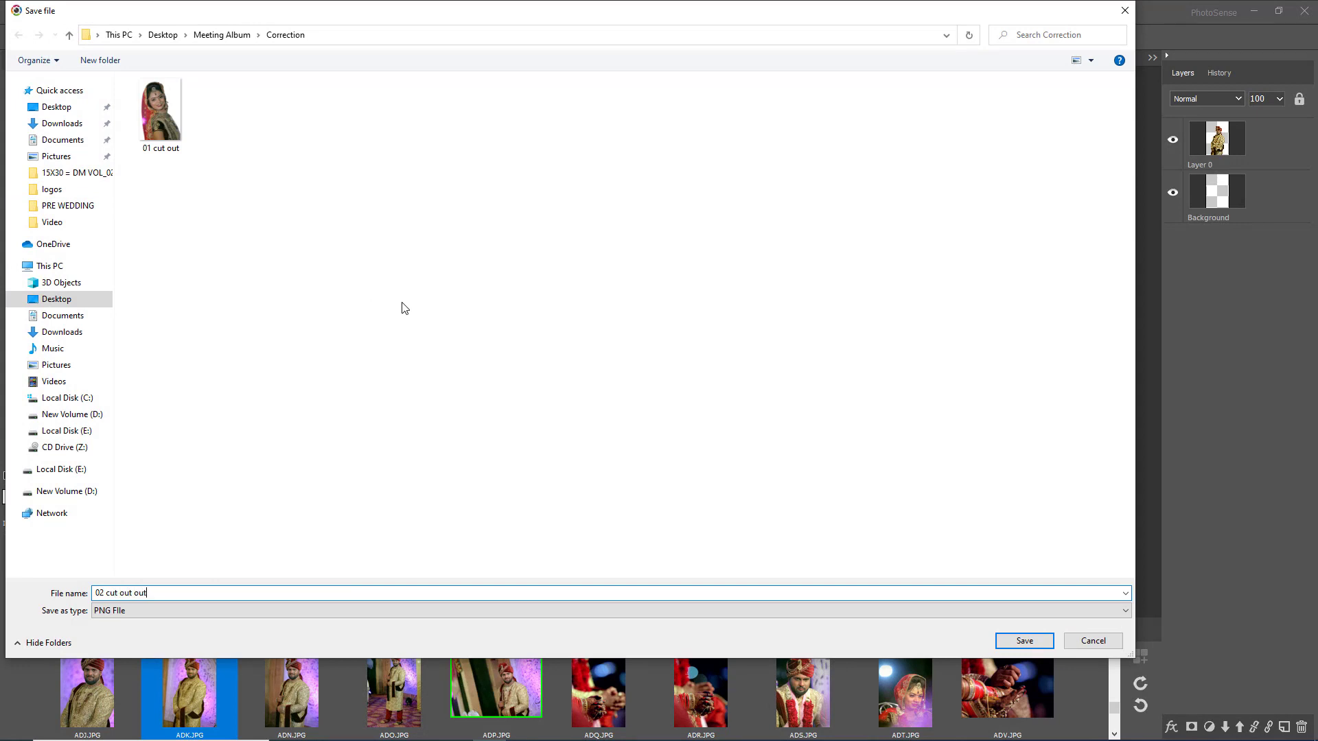
key(Return)
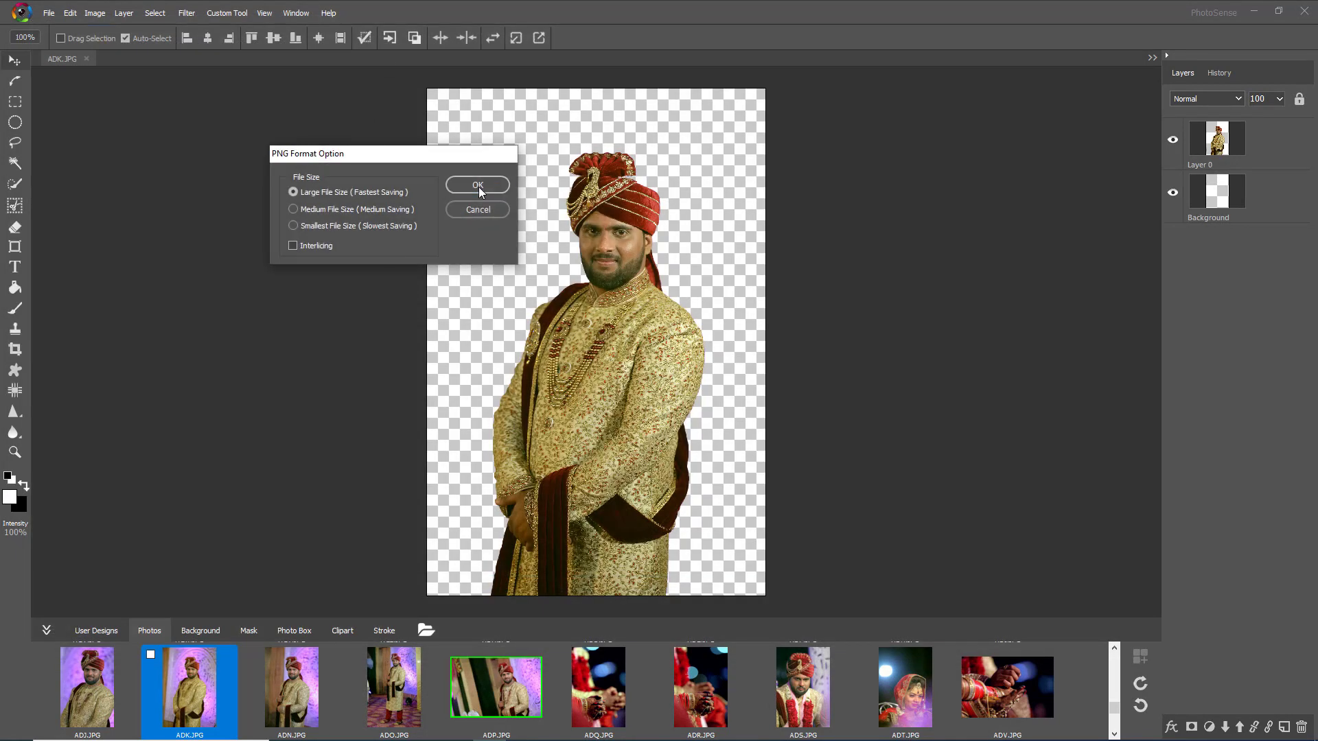
click(478, 187)
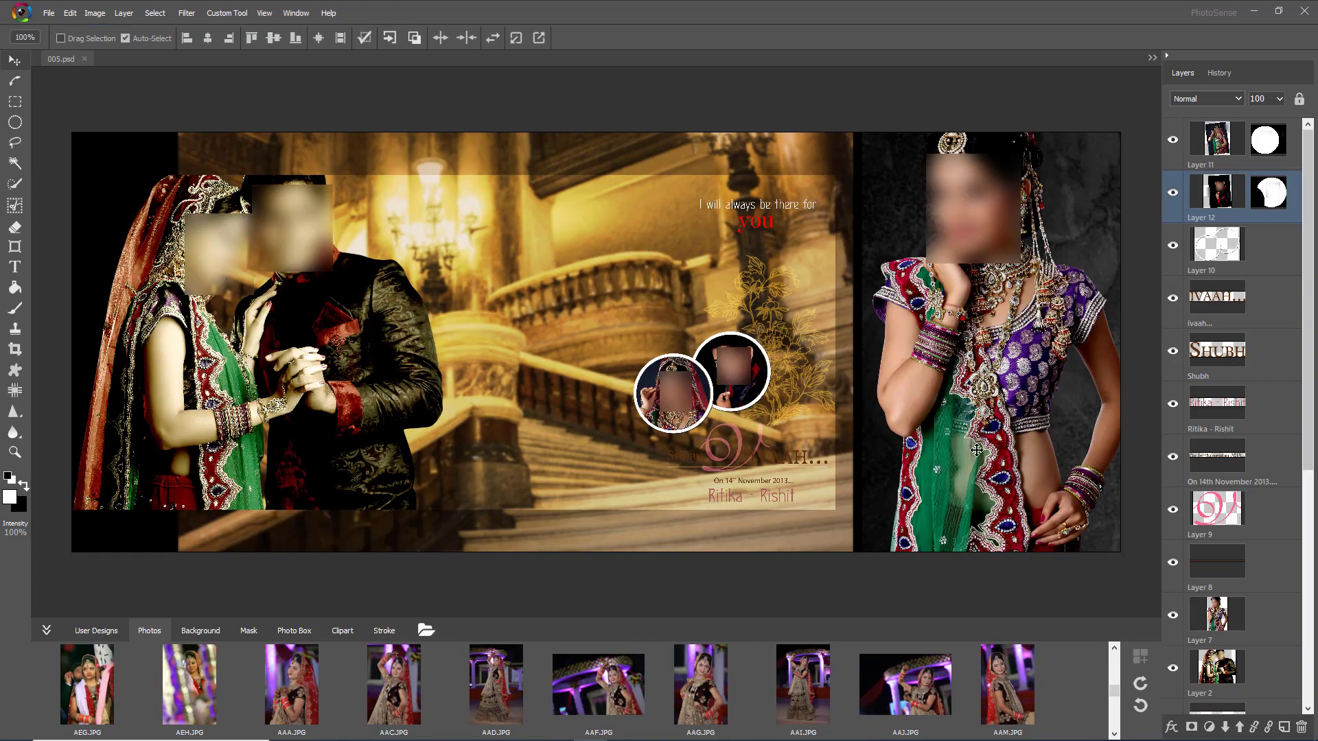
- Replace the single-bride placeholder on the dark panel with AAG.JPG and shift the photo slightly left
click(977, 449)
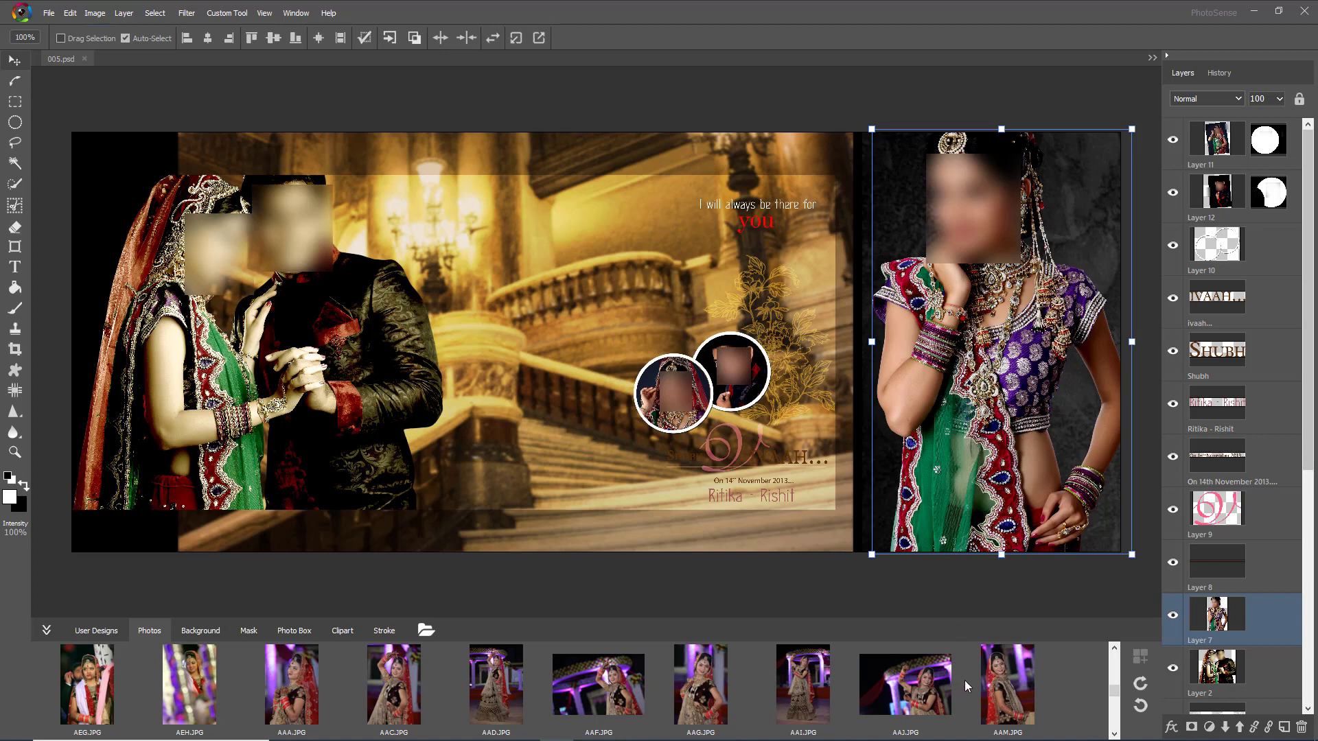
click(703, 683)
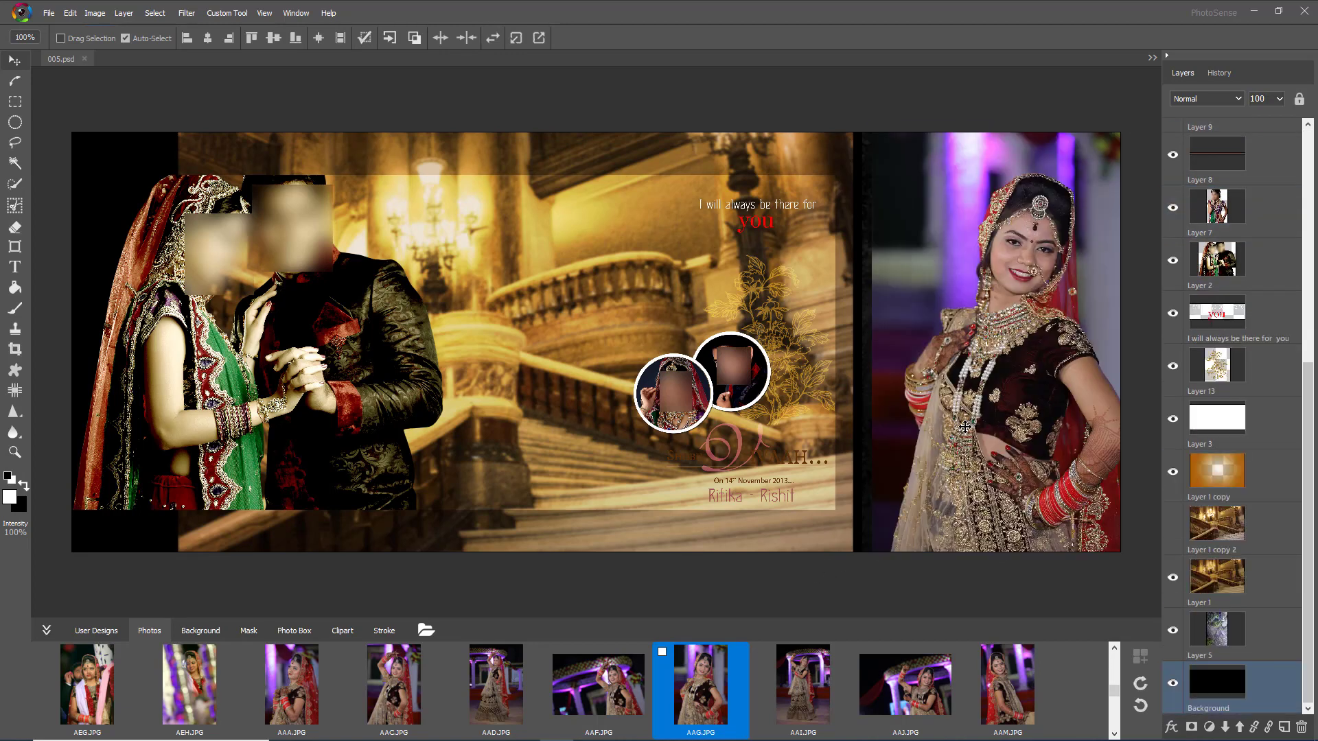
drag(958, 425, 946, 426)
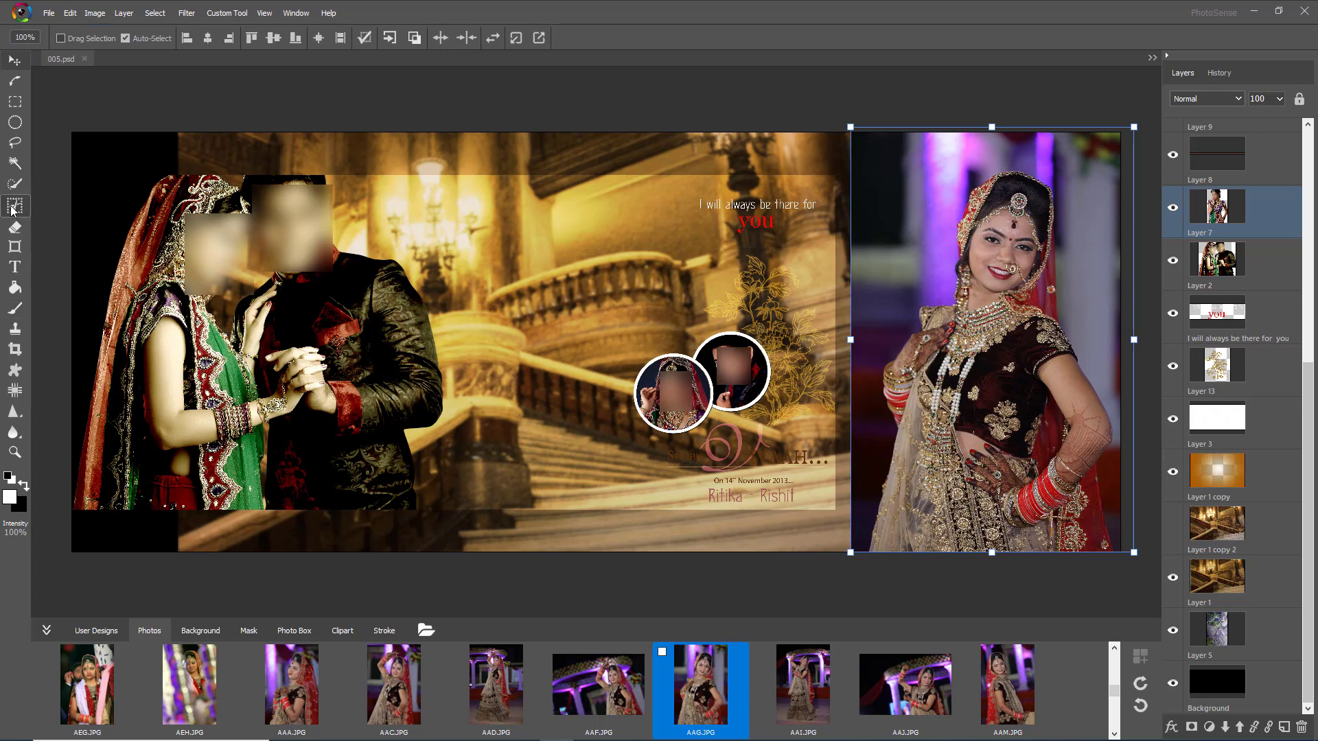
- Open the AAG.JPG layer for cutting, lasso loosely around the bride and tighten the selection to her outline
click(13, 230)
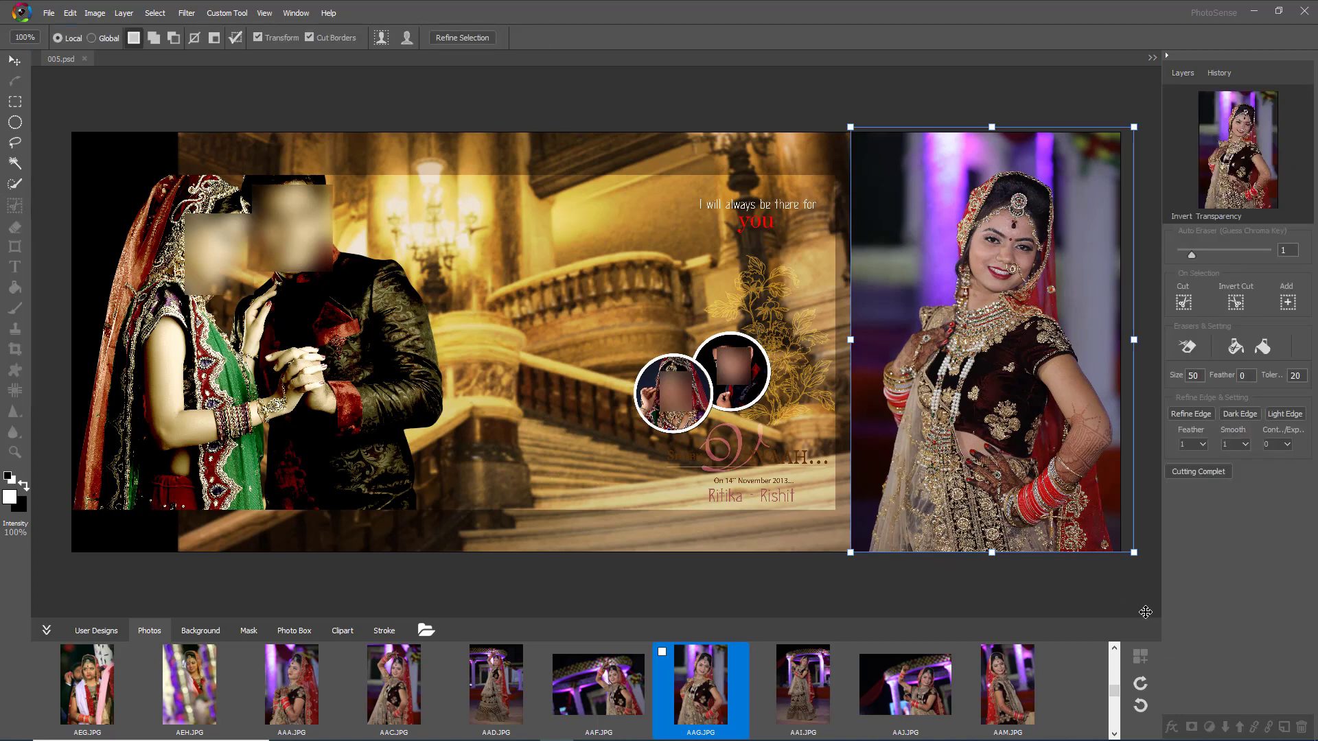
click(15, 142)
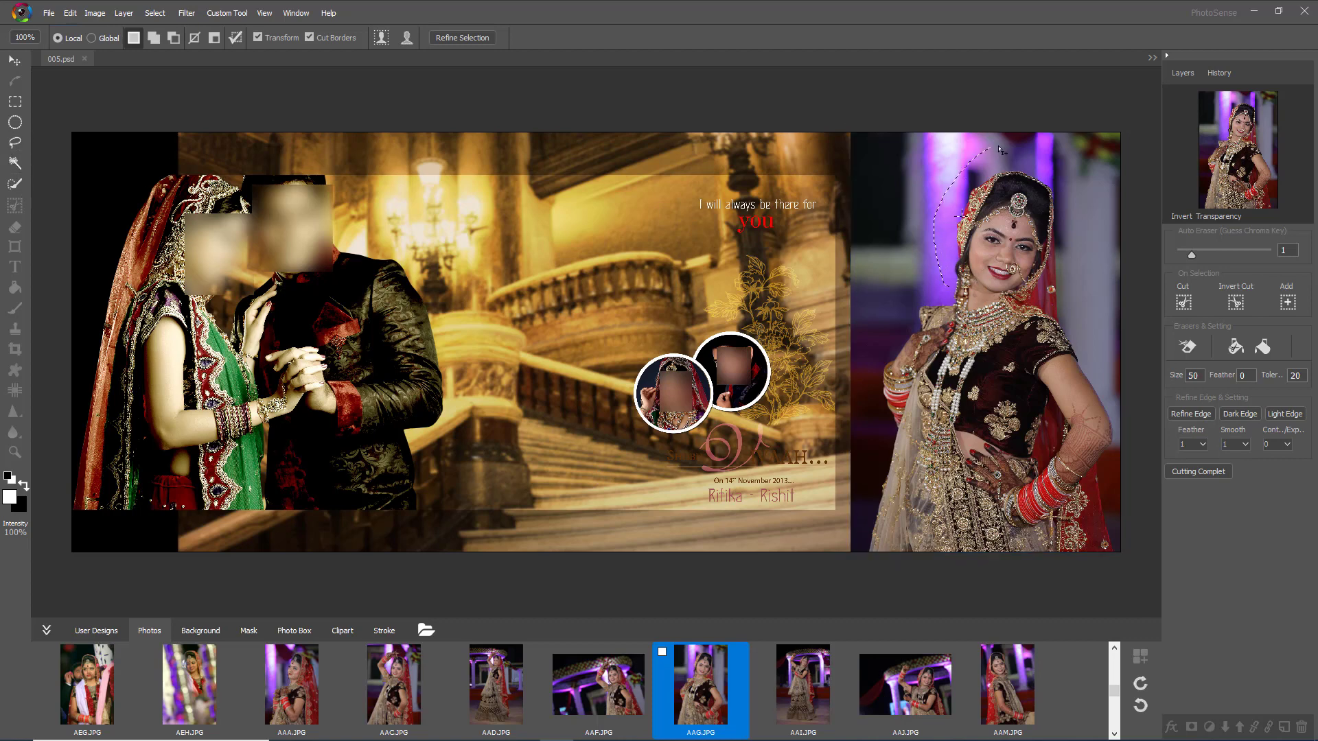
mouse_move(1092, 197)
mouse_down()
mouse_move(1078, 307)
mouse_move(1112, 404)
mouse_move(1111, 597)
mouse_move(942, 637)
mouse_move(857, 610)
mouse_up()
mouse_move(859, 542)
mouse_down()
mouse_move(874, 454)
mouse_move(867, 402)
mouse_up()
drag(885, 317, 896, 301)
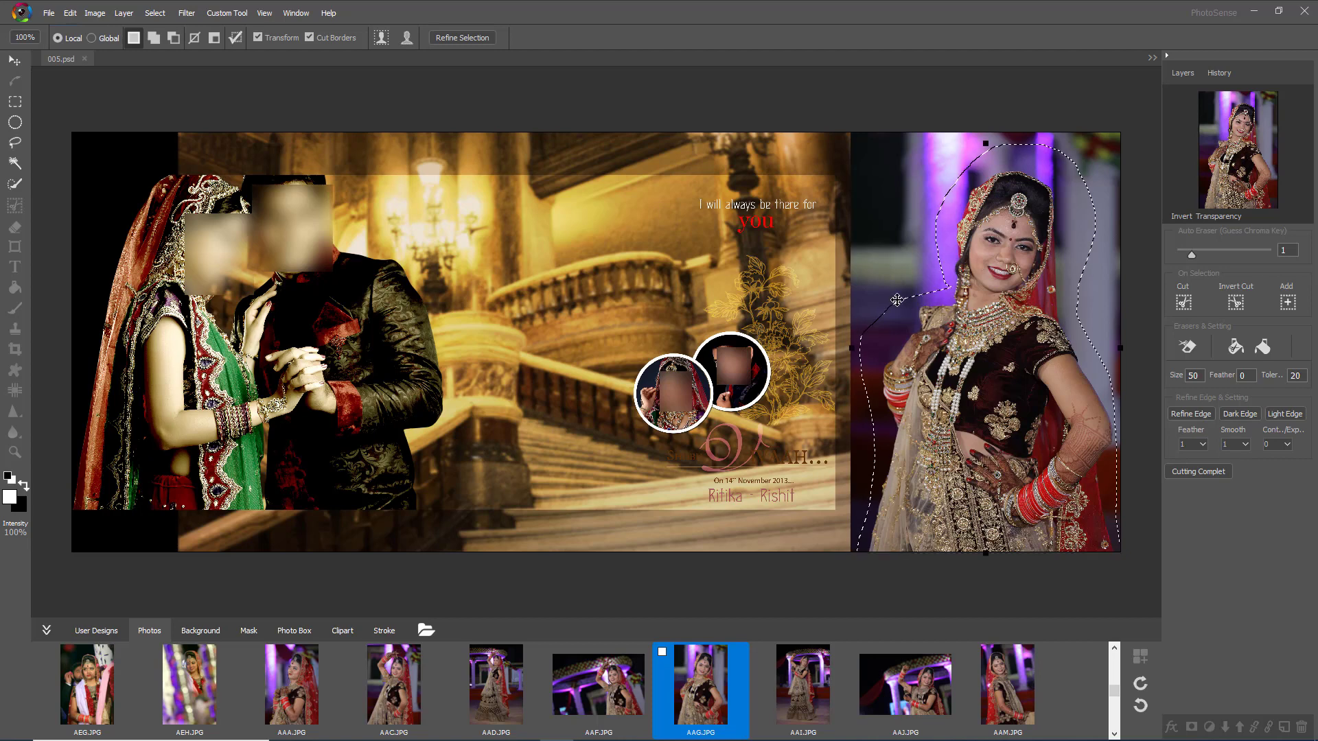
click(382, 38)
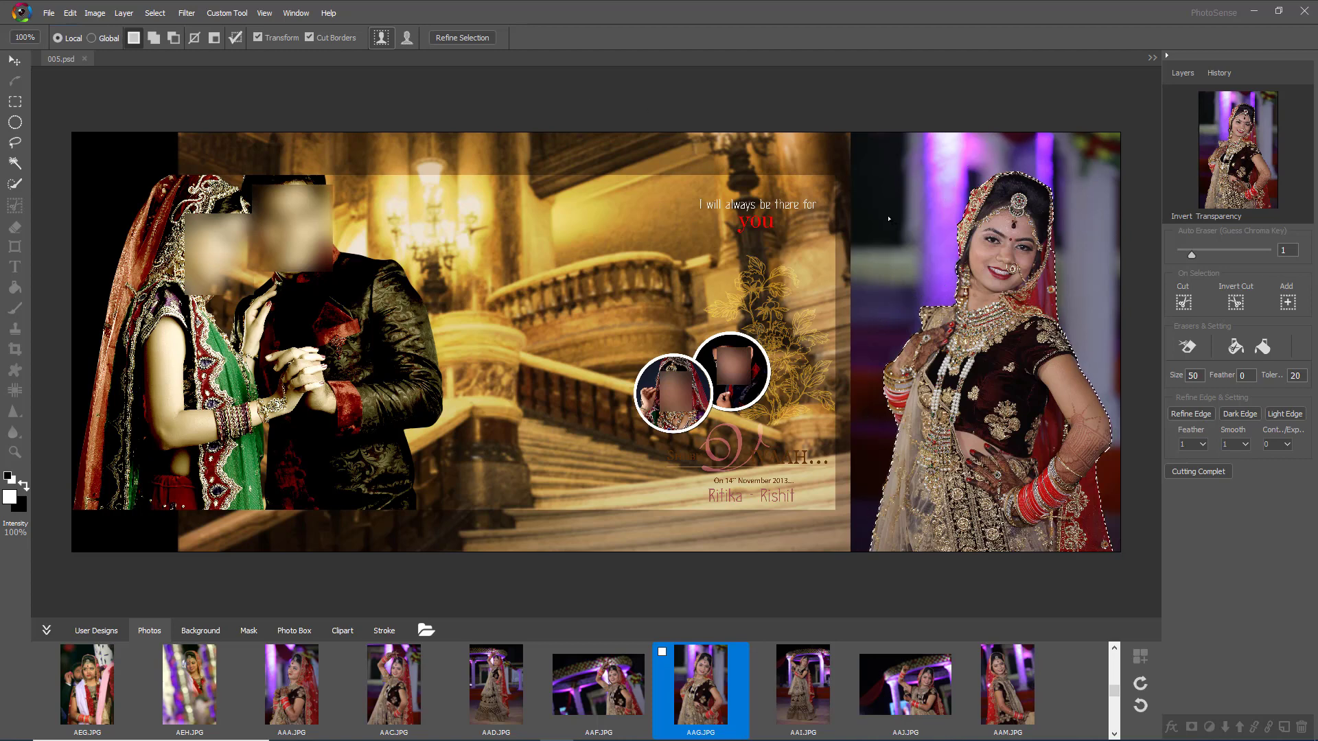
- Remove the background around the bride with Invert Cut, and complete the cutting after applying Refine Edge
click(1236, 304)
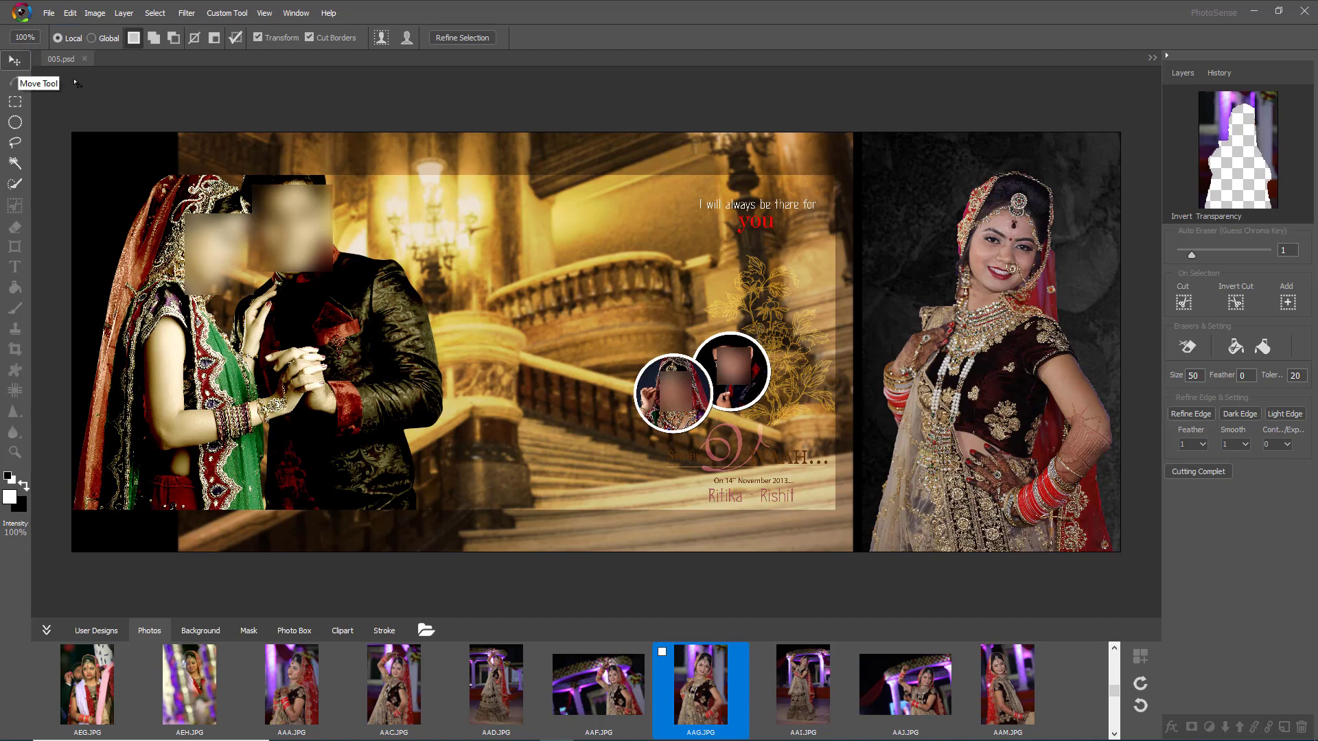
click(1188, 412)
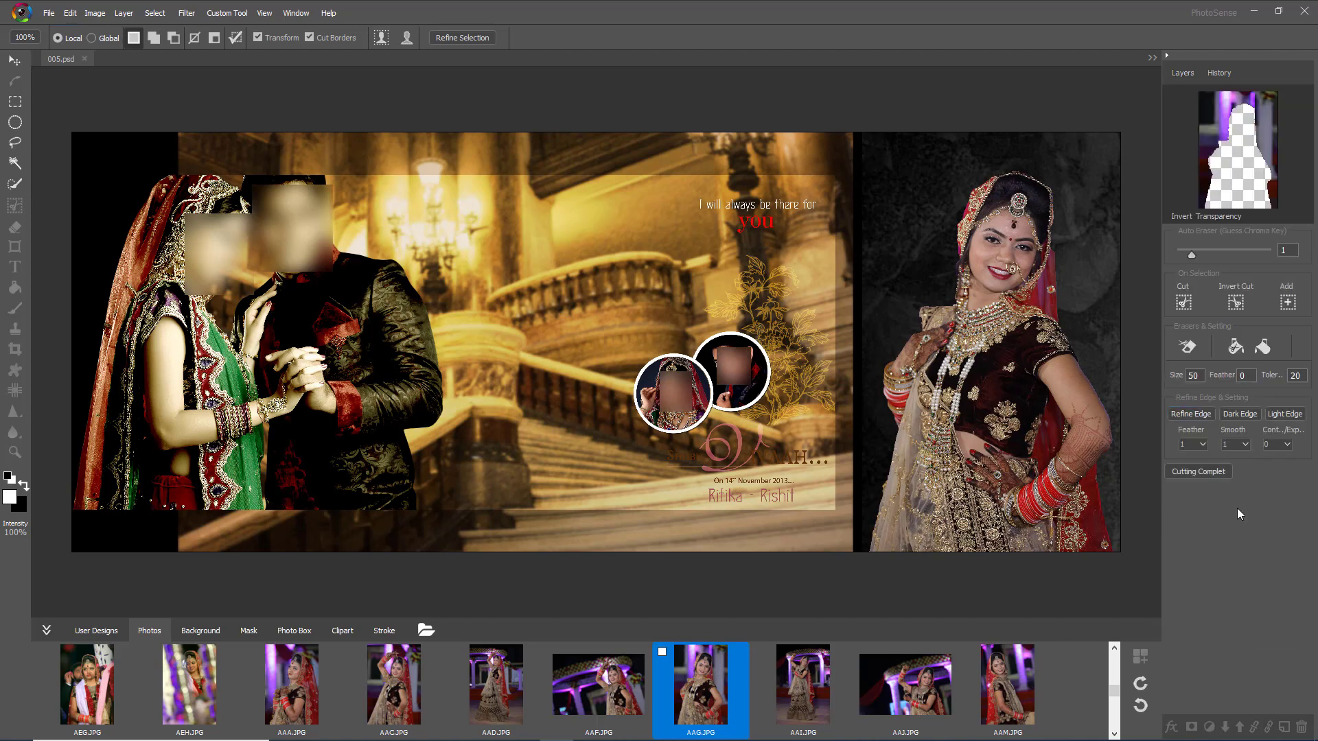
click(1207, 471)
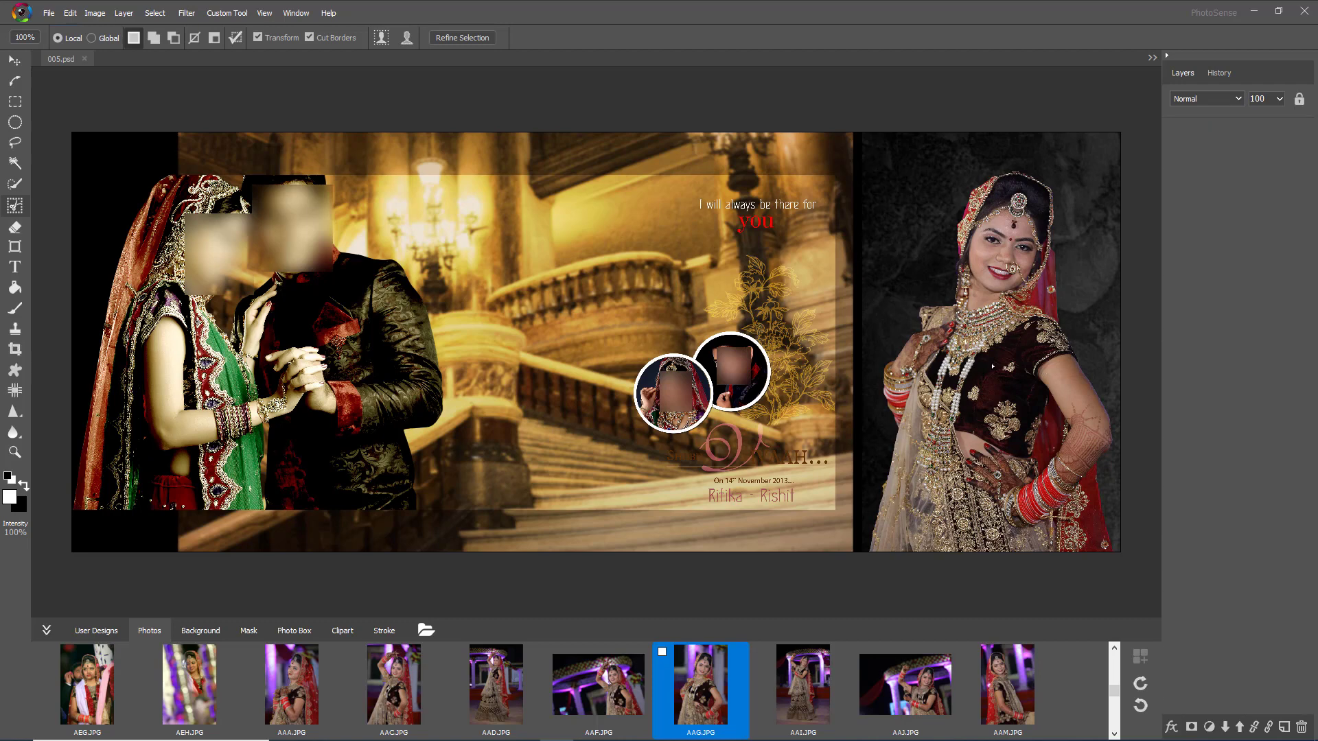
- Move the bride's cutout over the staircase, nudge the dark texture layer, and move the bride back onto the dark panel
key(v)
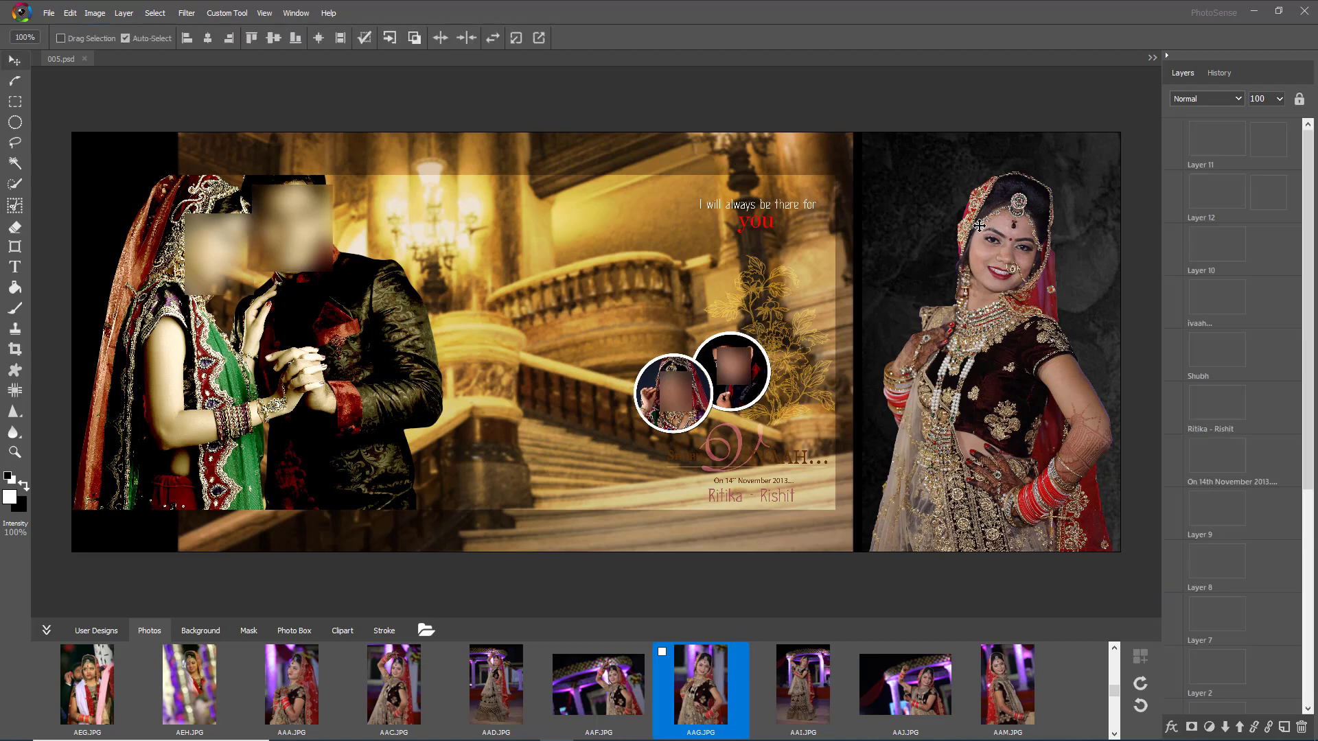
click(983, 271)
drag(985, 292, 718, 293)
click(1039, 312)
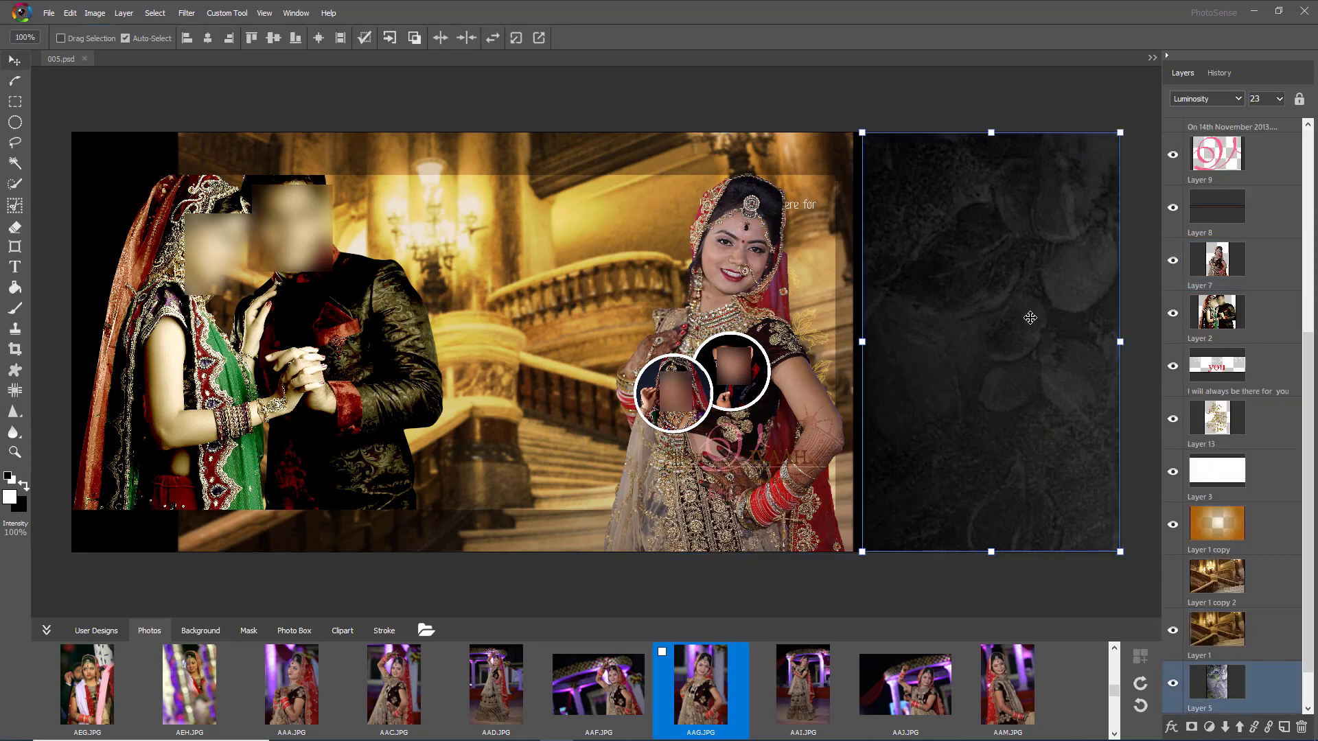
mouse_move(1027, 291)
mouse_down()
mouse_move(1032, 416)
mouse_move(1037, 310)
mouse_move(1027, 317)
mouse_up()
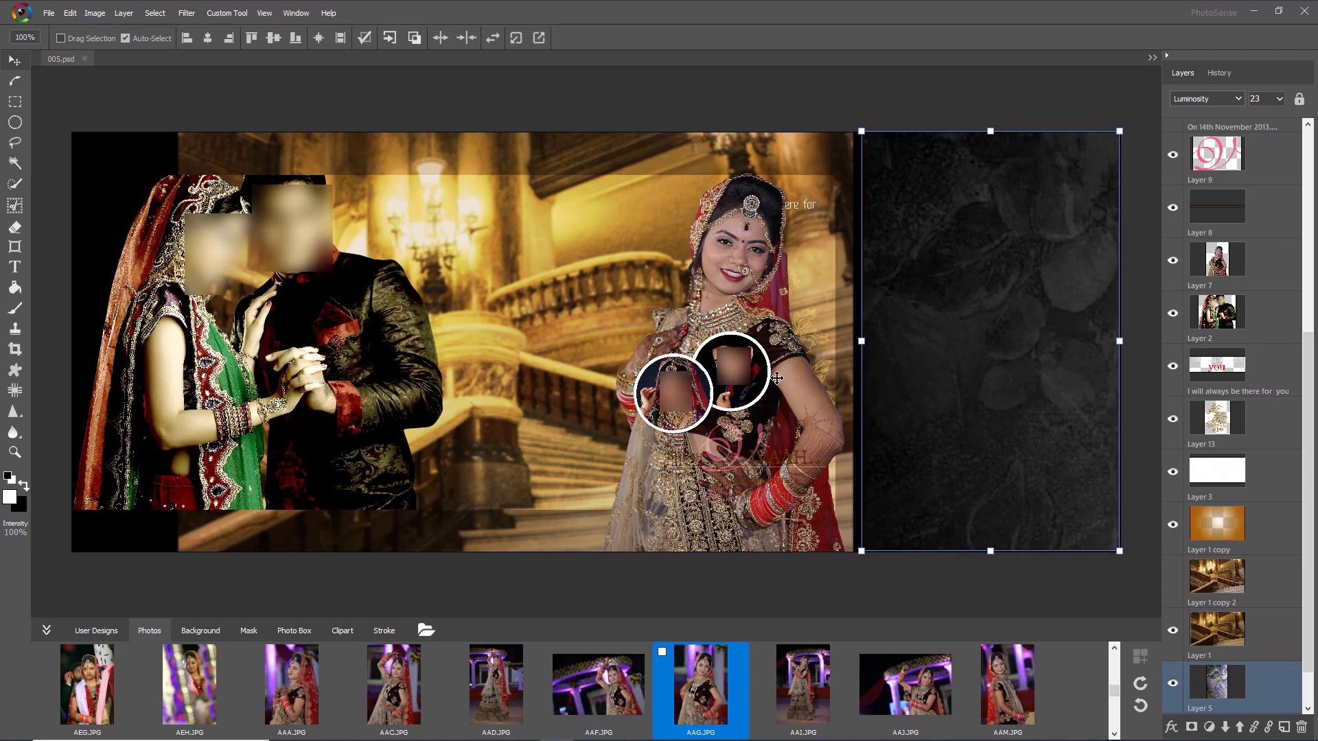
click(741, 271)
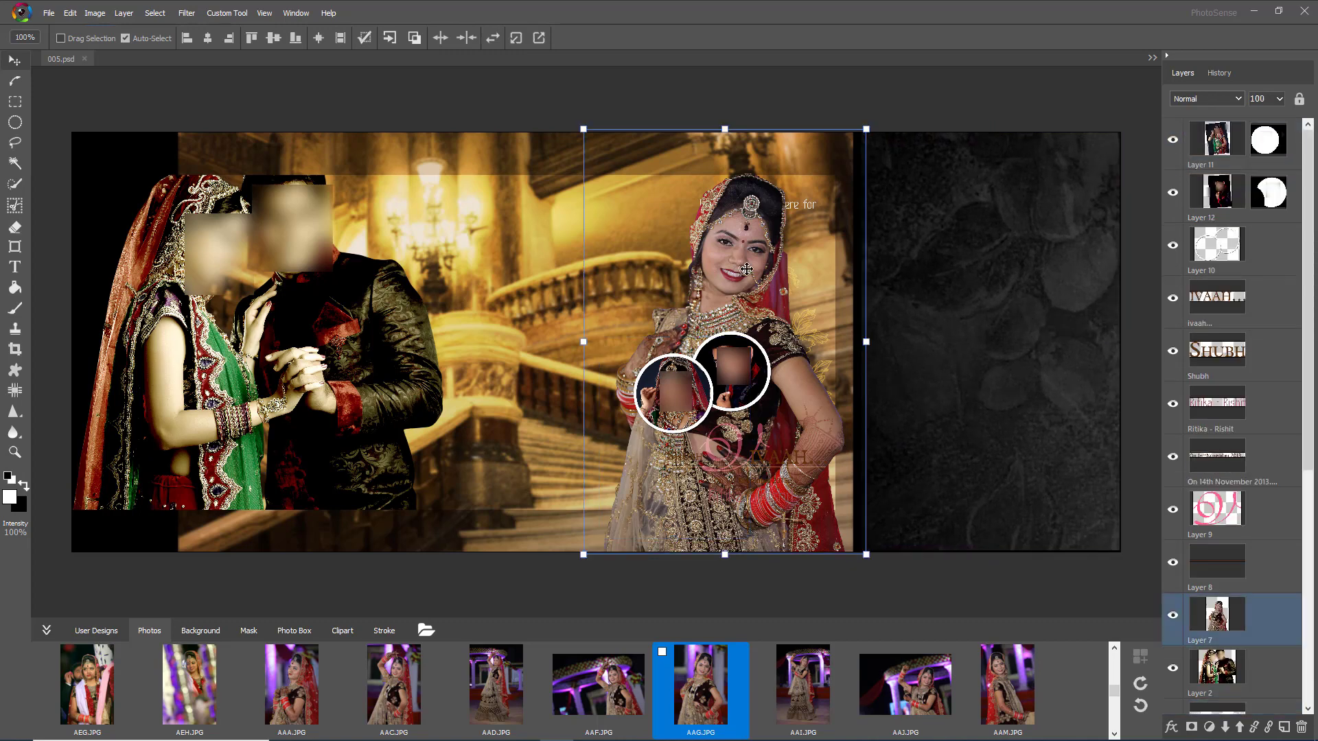
drag(743, 269, 1002, 265)
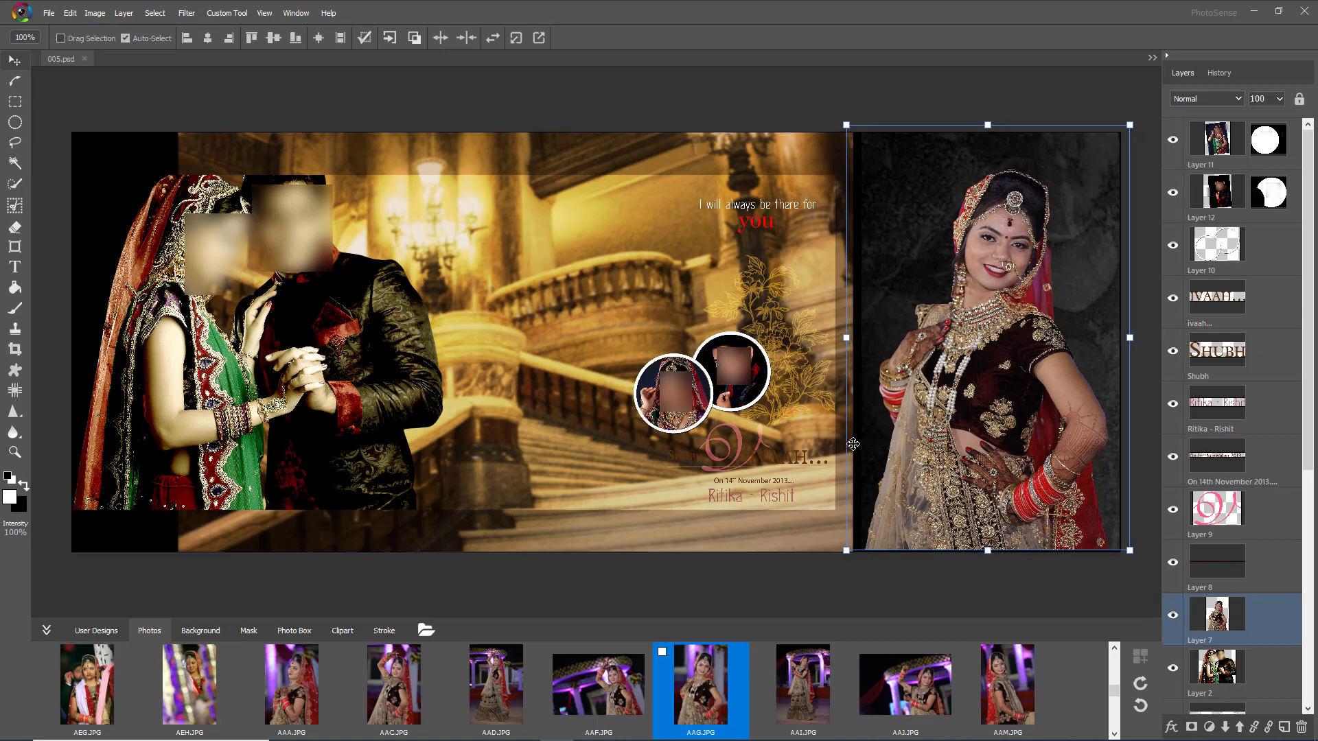
click(879, 577)
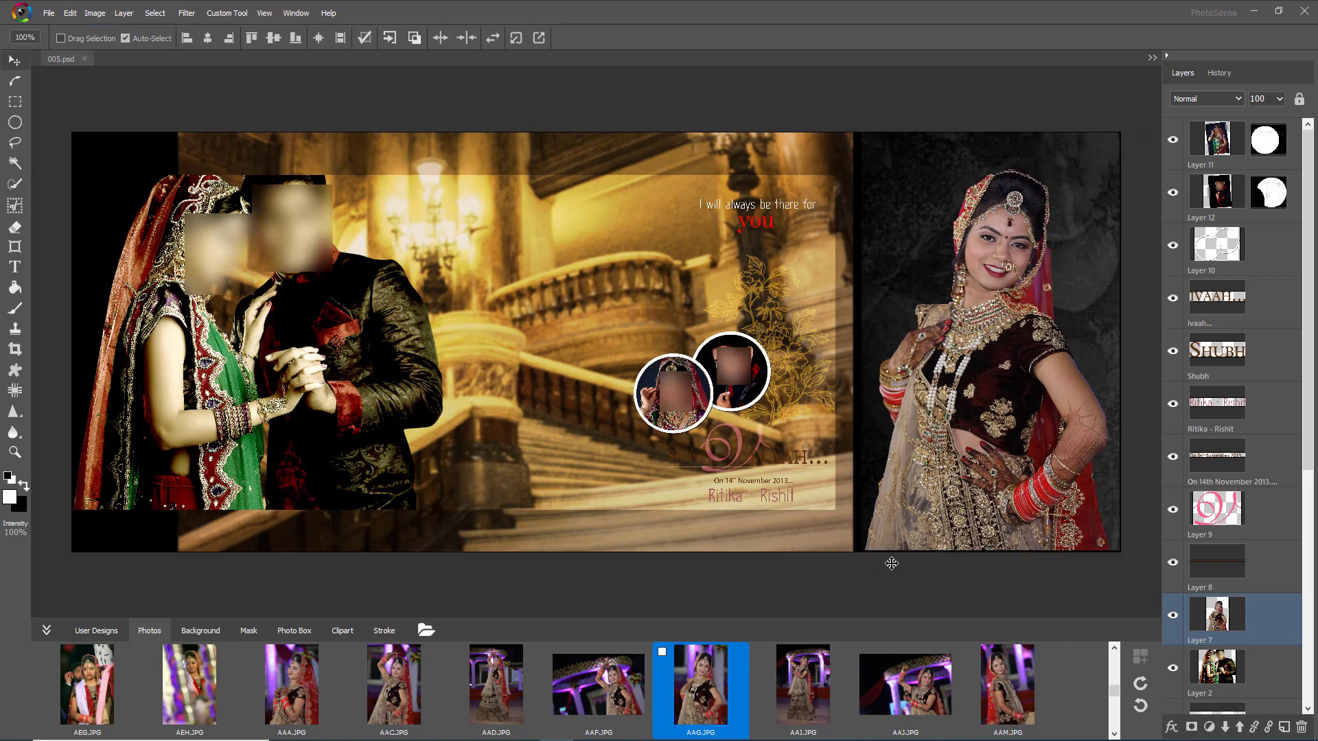
- Replace the couple placeholder with ACV.JPG and enlarge the photo proportionally toward the small round frames
click(165, 368)
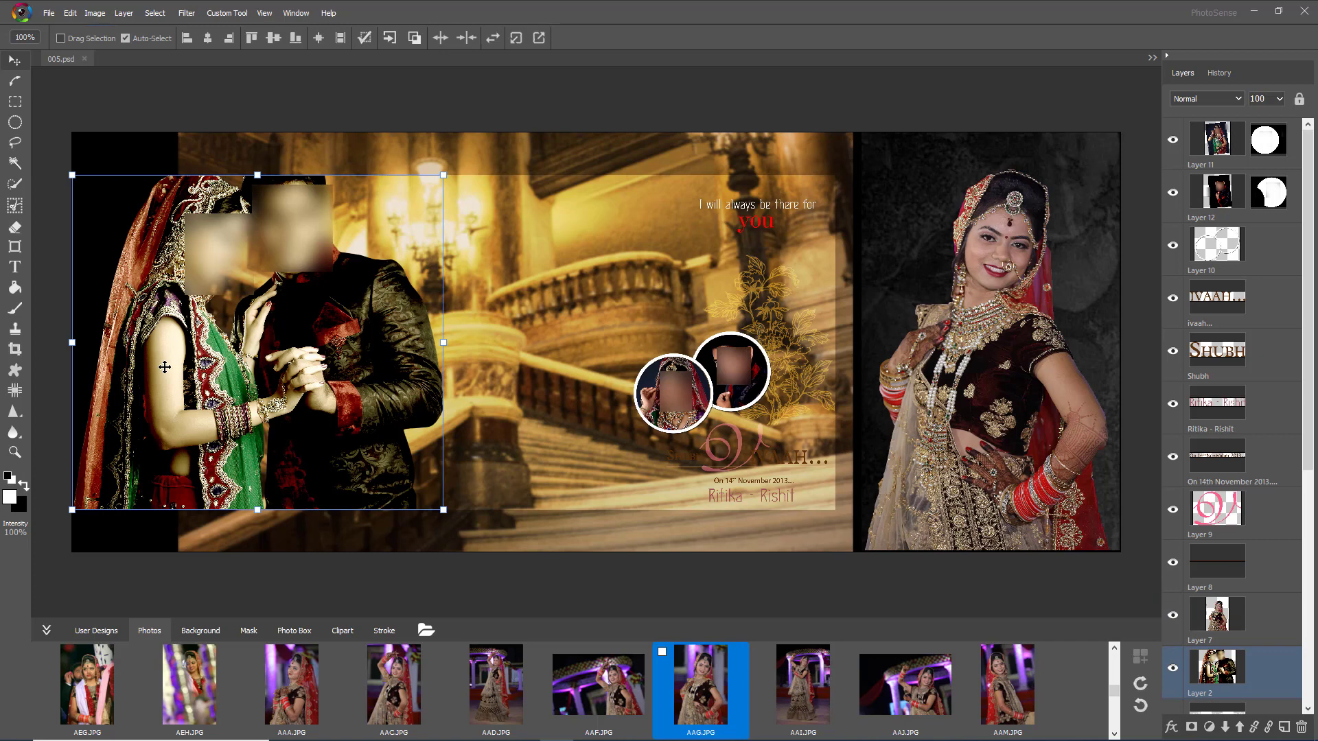
click(412, 679)
scroll(405, 684, down, 1)
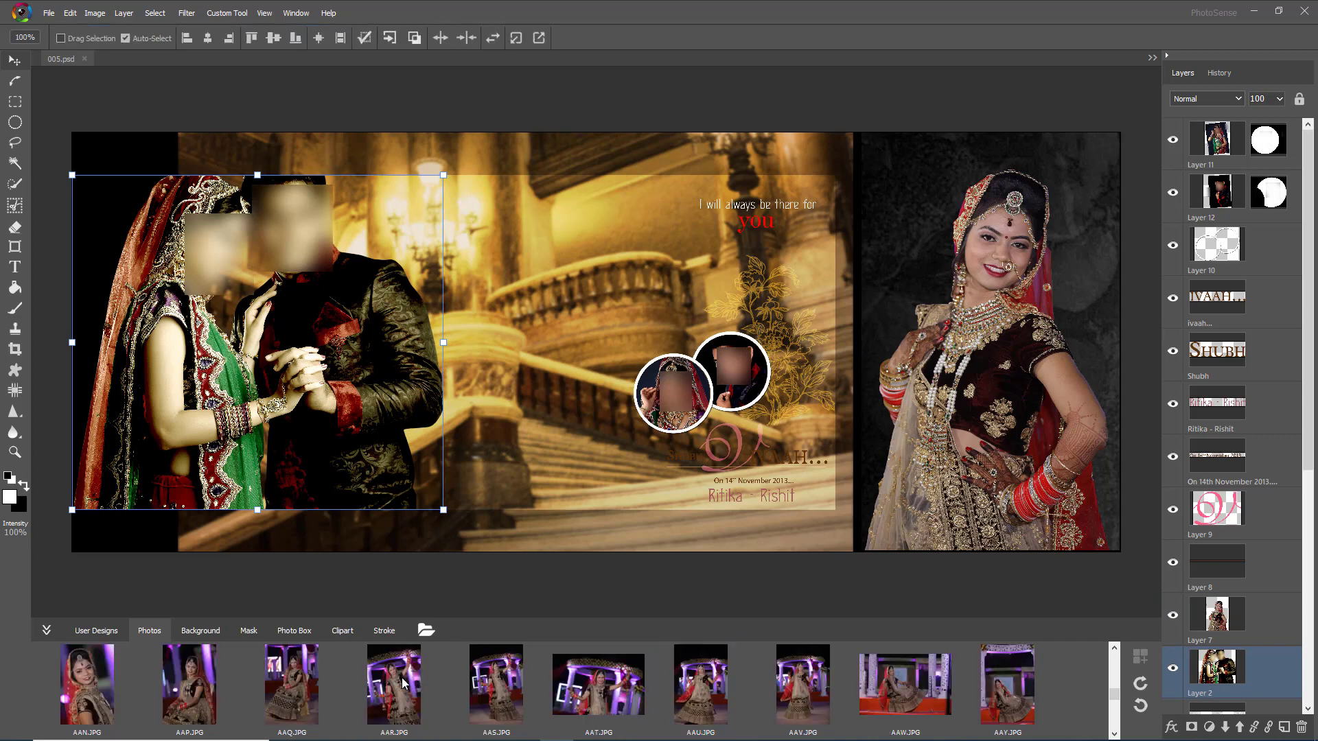
scroll(404, 682, down, 2)
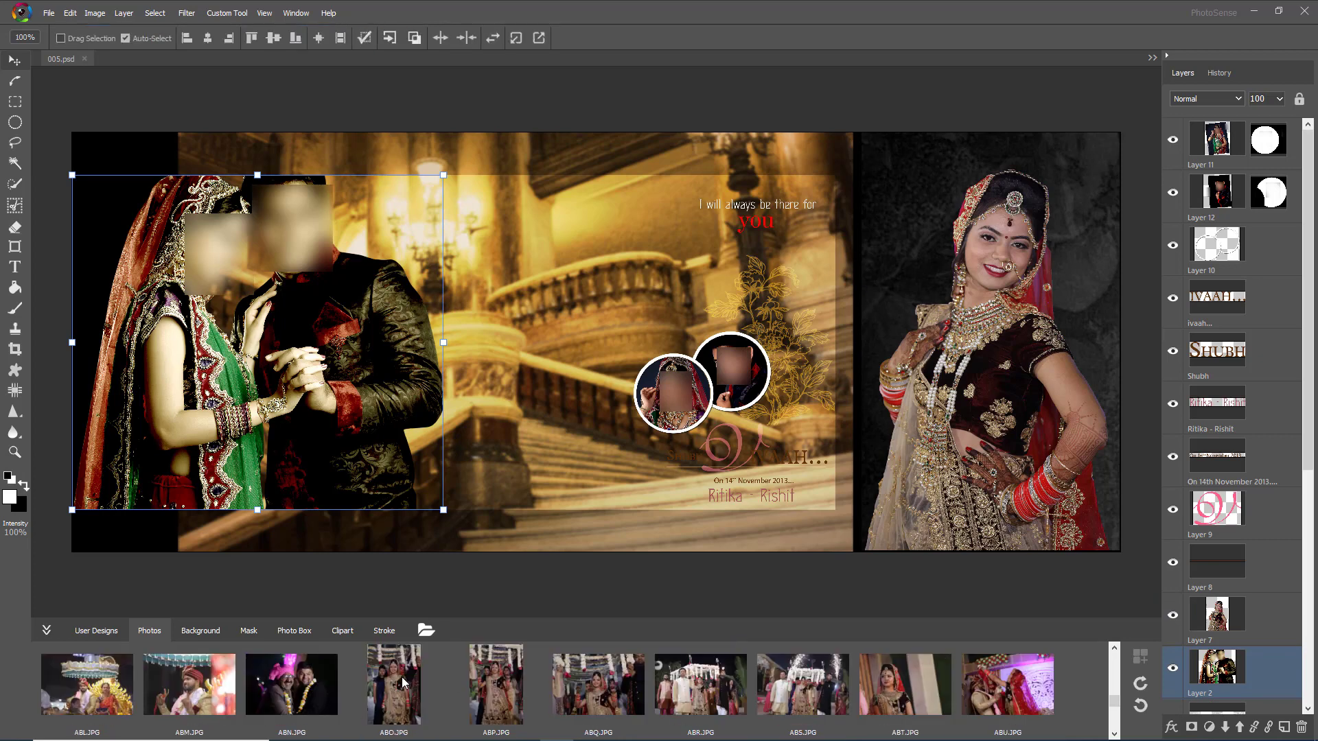
scroll(401, 677, down, 3)
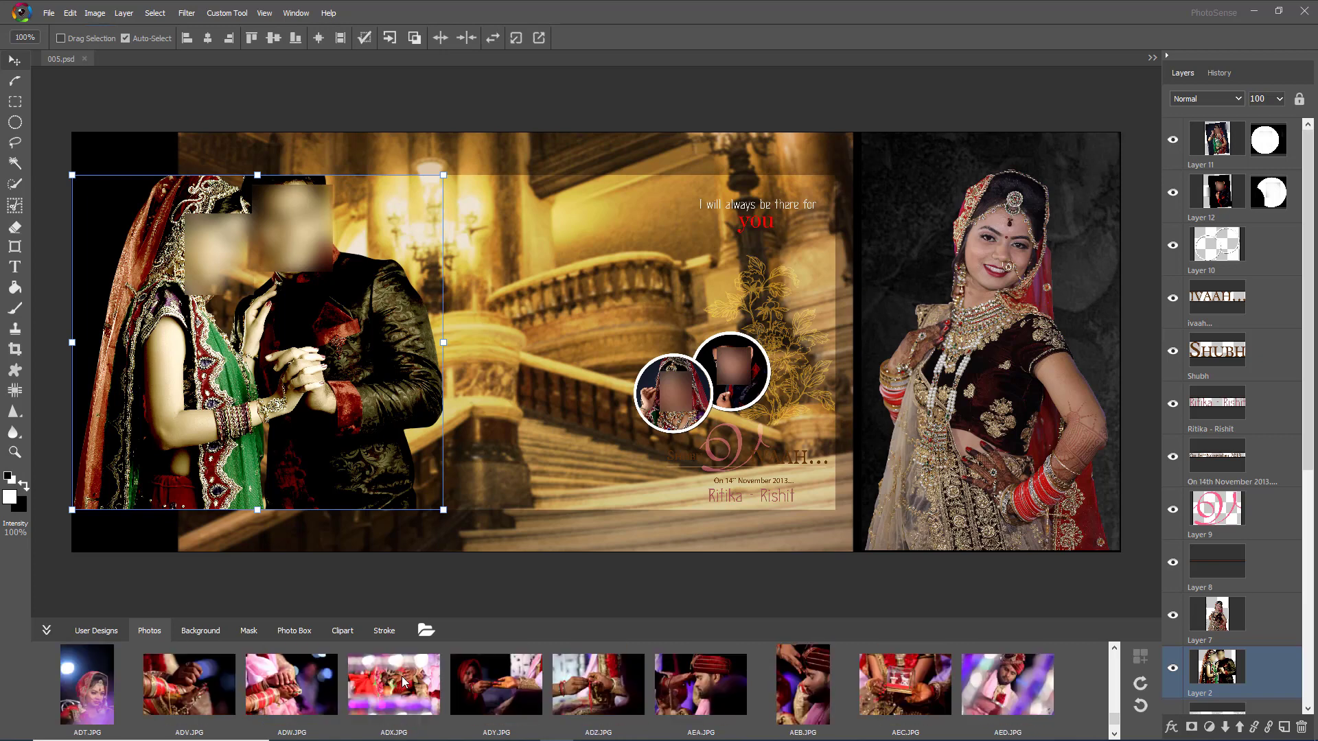
scroll(403, 682, up, 1)
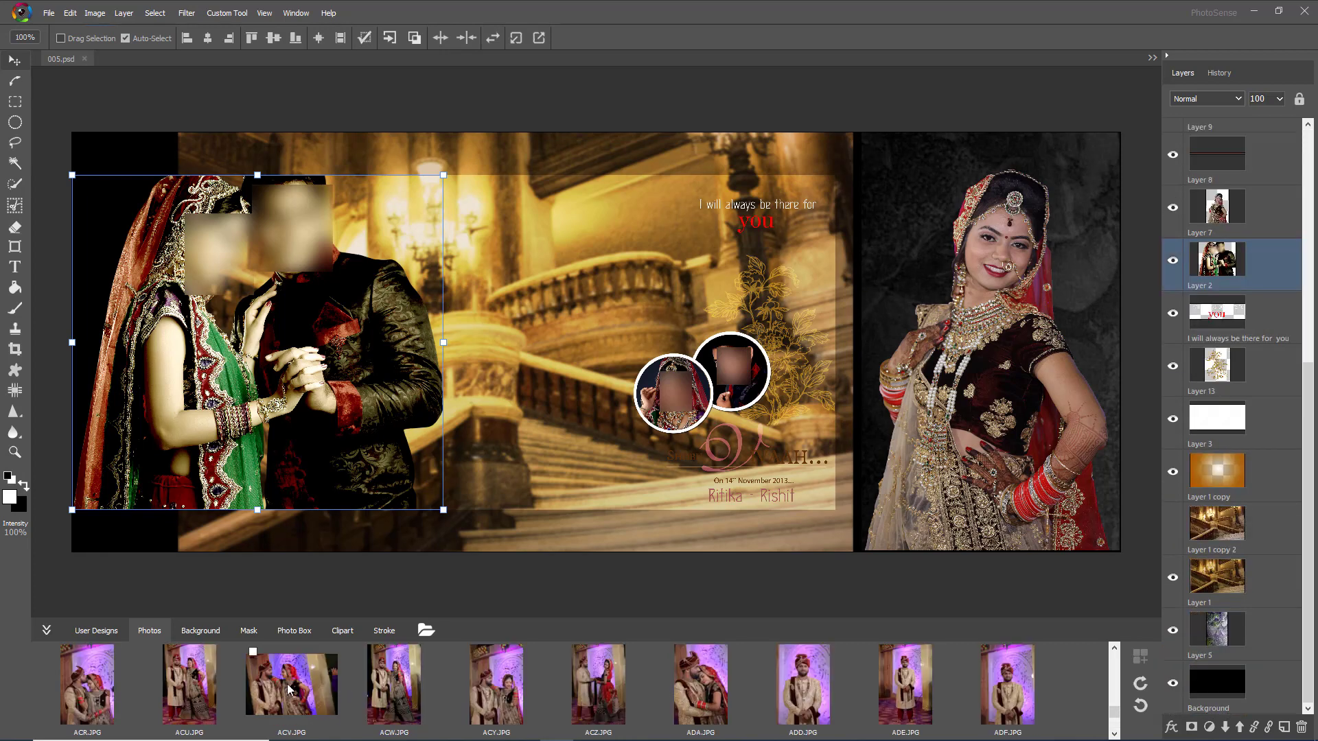
click(289, 688)
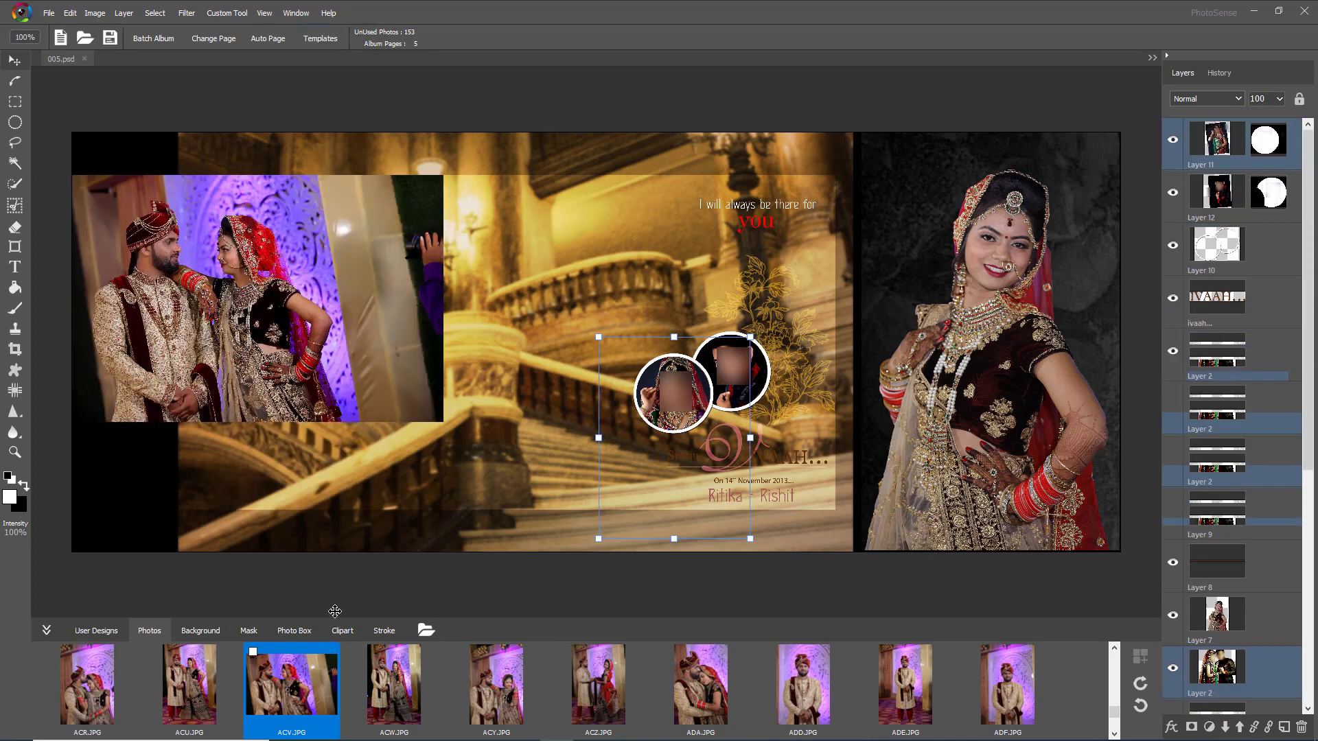
click(353, 365)
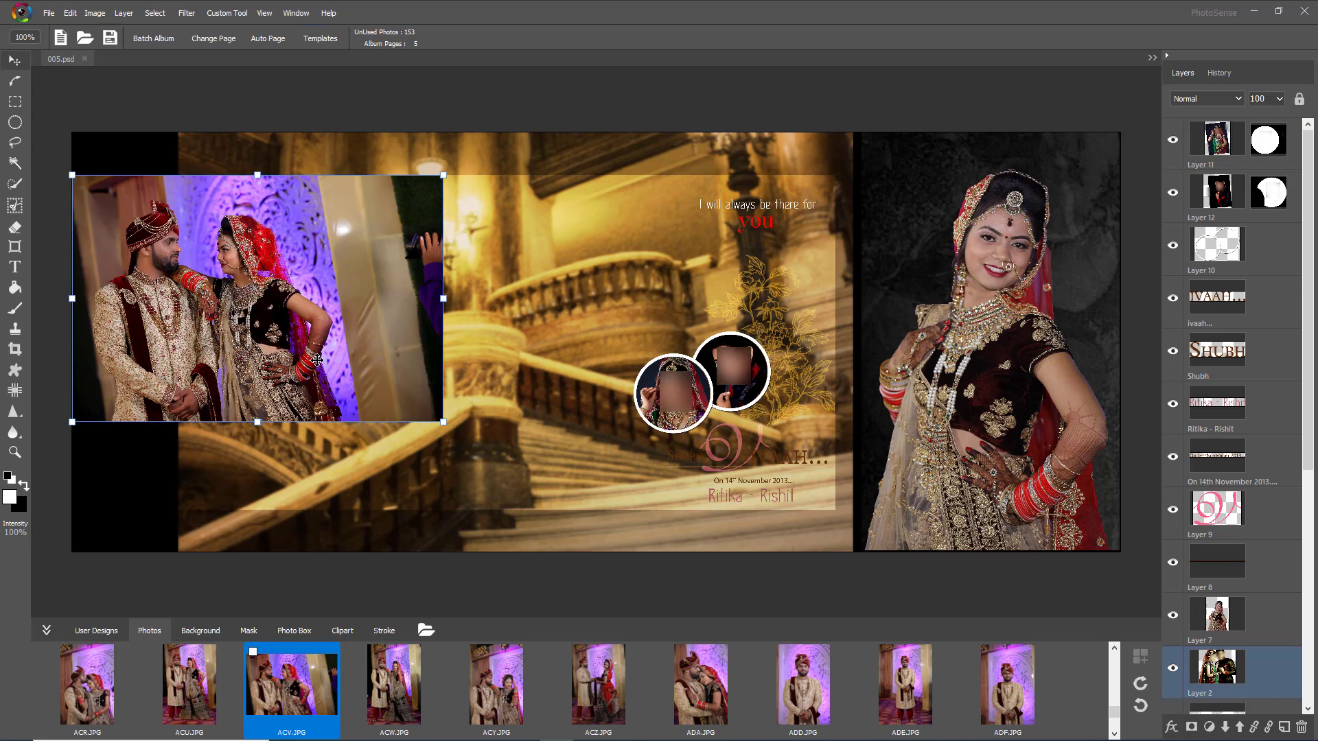
drag(479, 451, 587, 516)
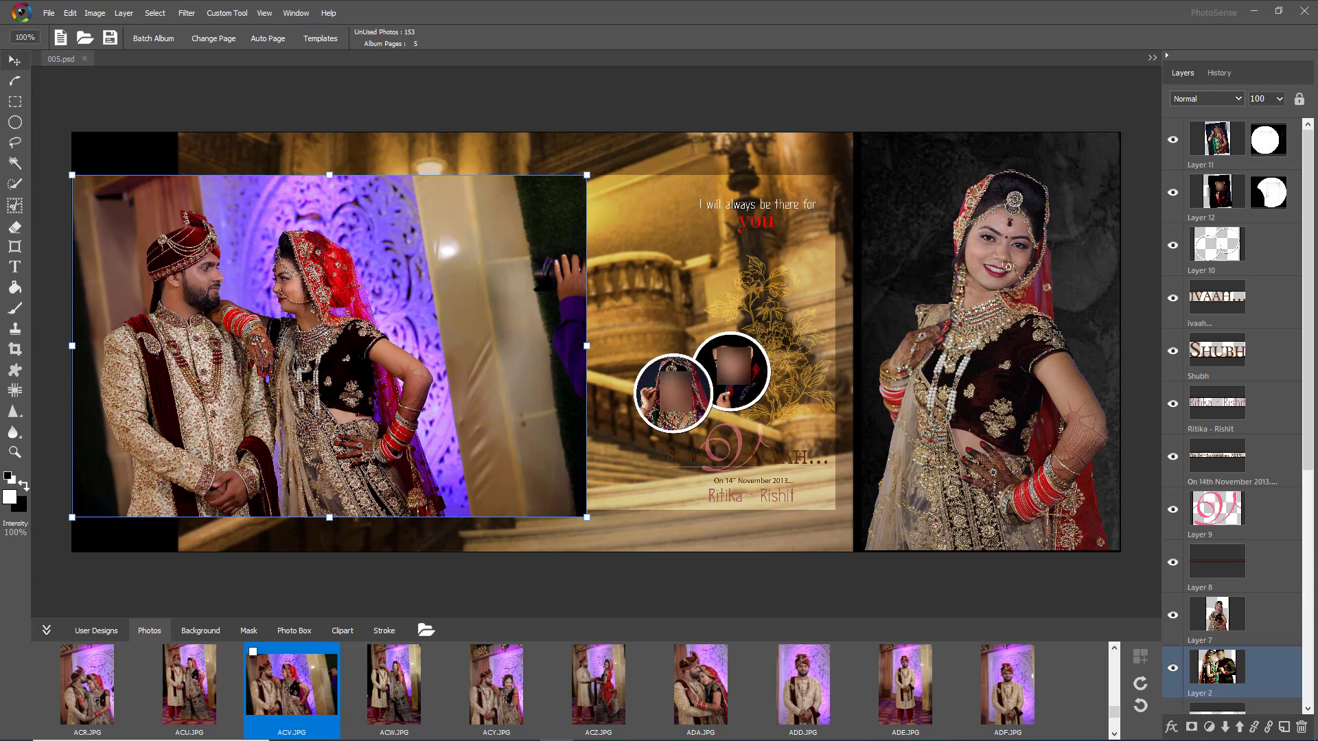
- Lasso loosely around the couple in the ACV.JPG photo and tighten the selection to their outline
click(15, 123)
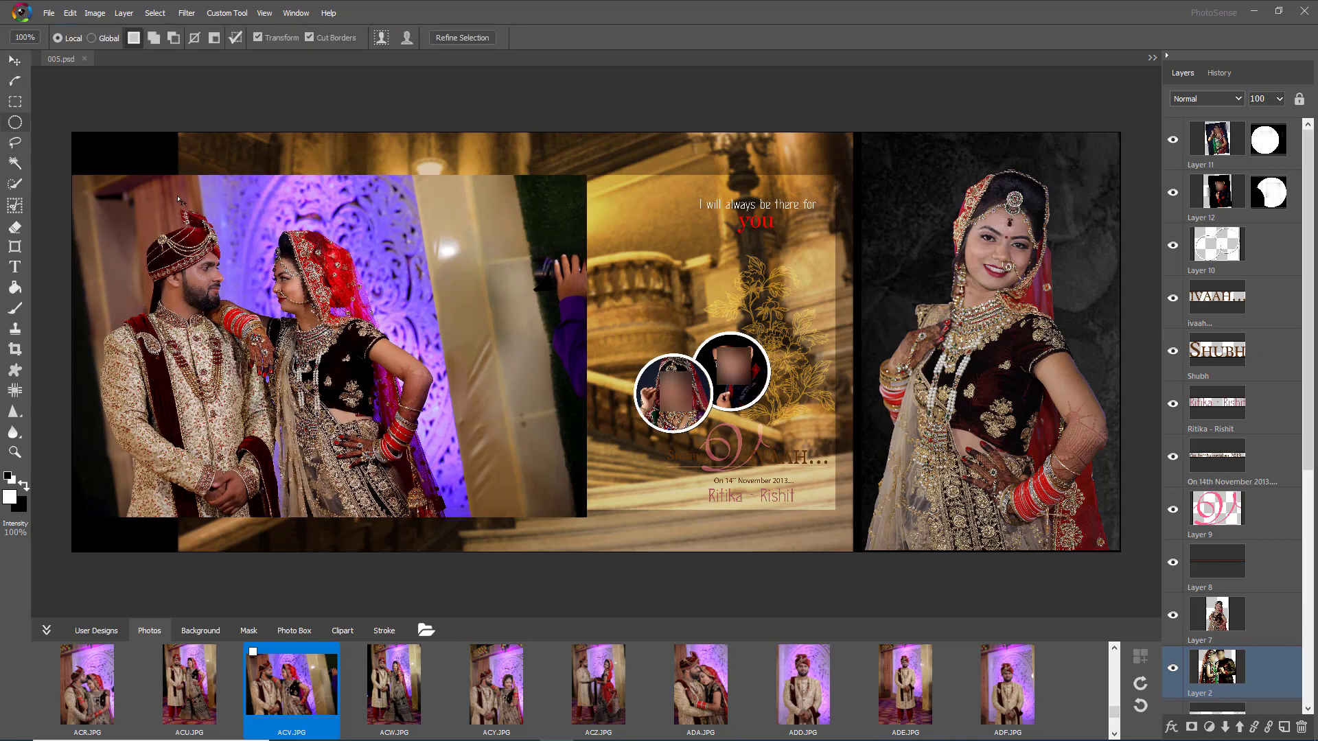
mouse_move(177, 197)
mouse_down()
mouse_move(204, 201)
mouse_move(226, 229)
mouse_move(230, 282)
mouse_move(268, 300)
mouse_up()
mouse_move(287, 232)
mouse_down()
mouse_move(324, 230)
mouse_move(364, 253)
mouse_move(449, 405)
mouse_move(432, 446)
mouse_move(450, 512)
mouse_move(403, 540)
mouse_up()
mouse_move(293, 541)
mouse_down()
mouse_move(112, 525)
mouse_move(124, 471)
mouse_move(88, 375)
mouse_up()
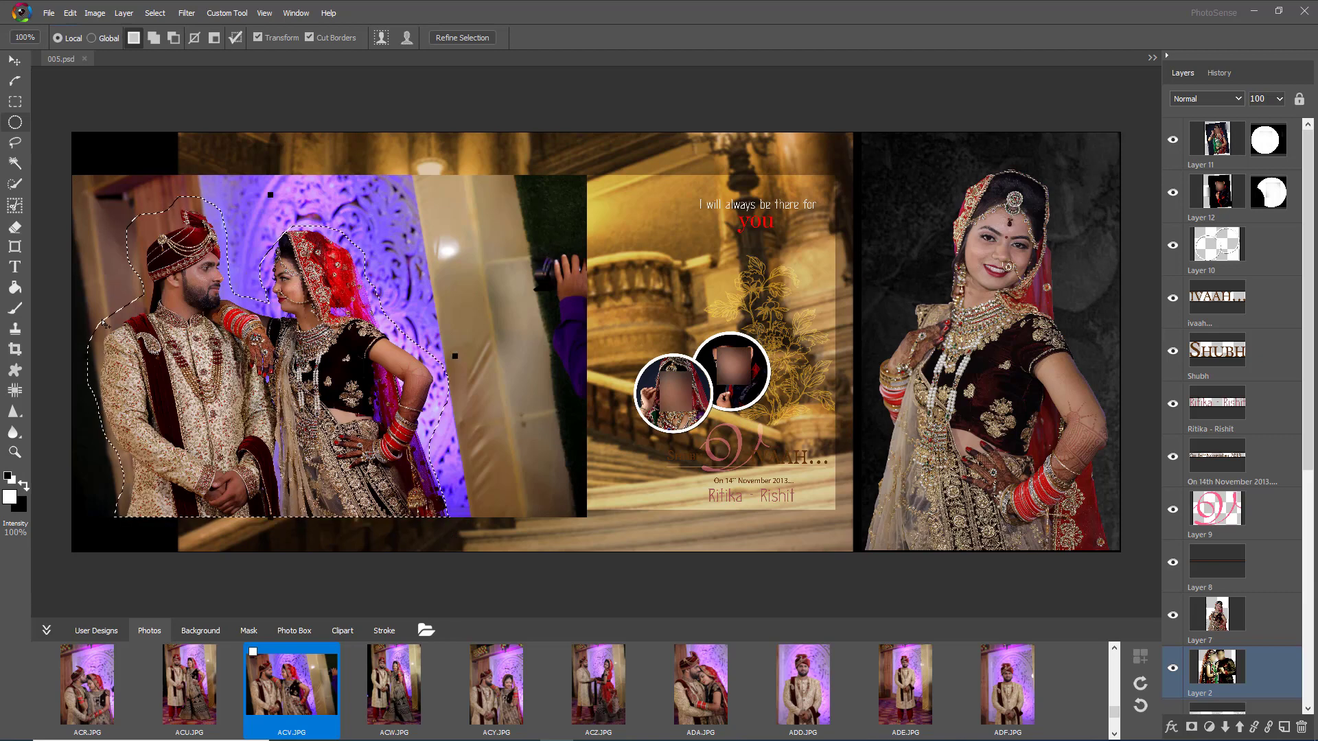
click(381, 37)
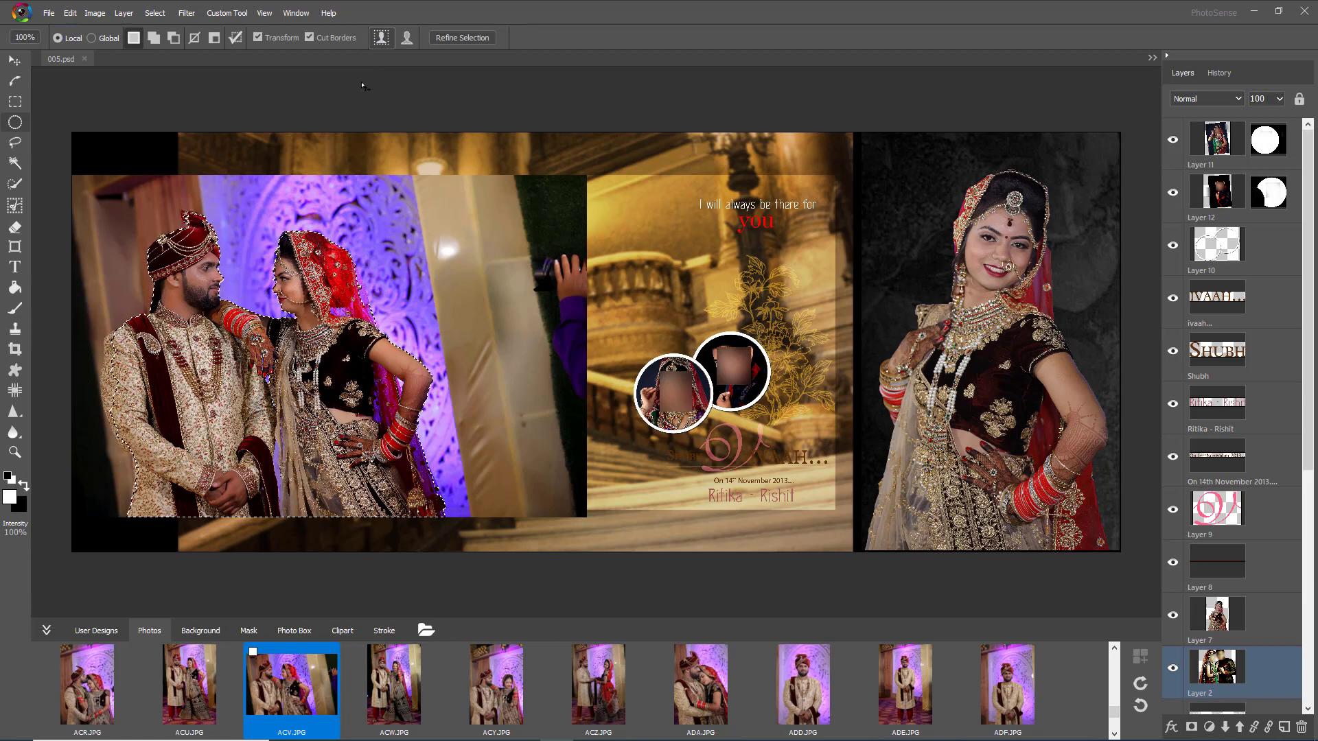
- Remove the background around the couple with Invert Cut and show the cutout in the inverted transparency view
click(15, 208)
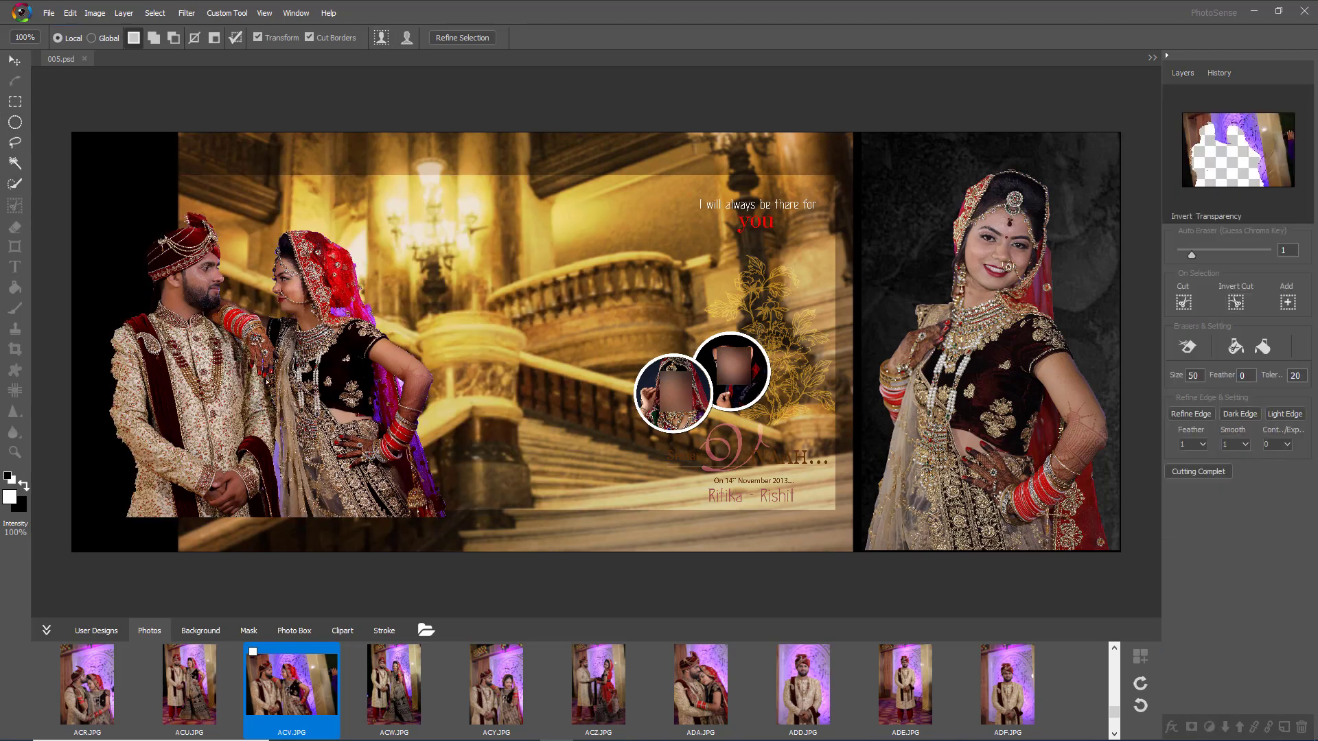
scroll(145, 364, up, 1)
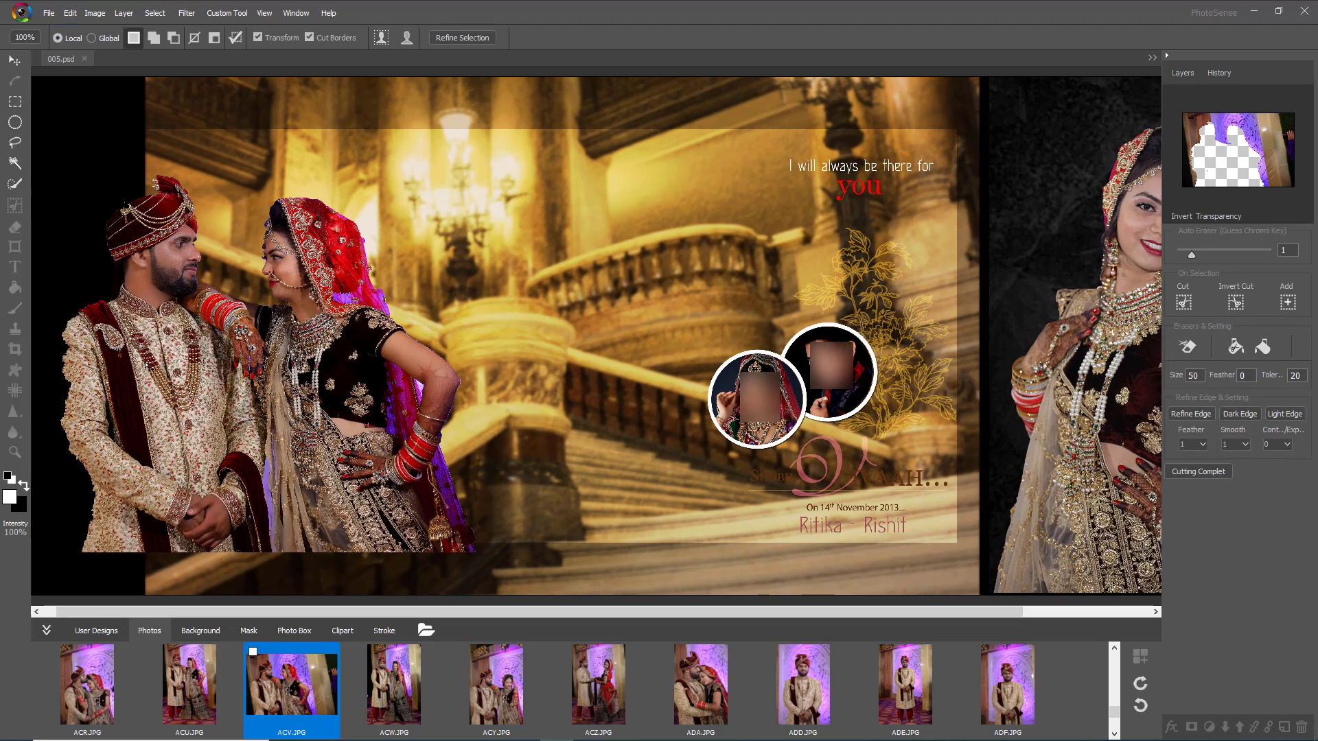
click(1211, 151)
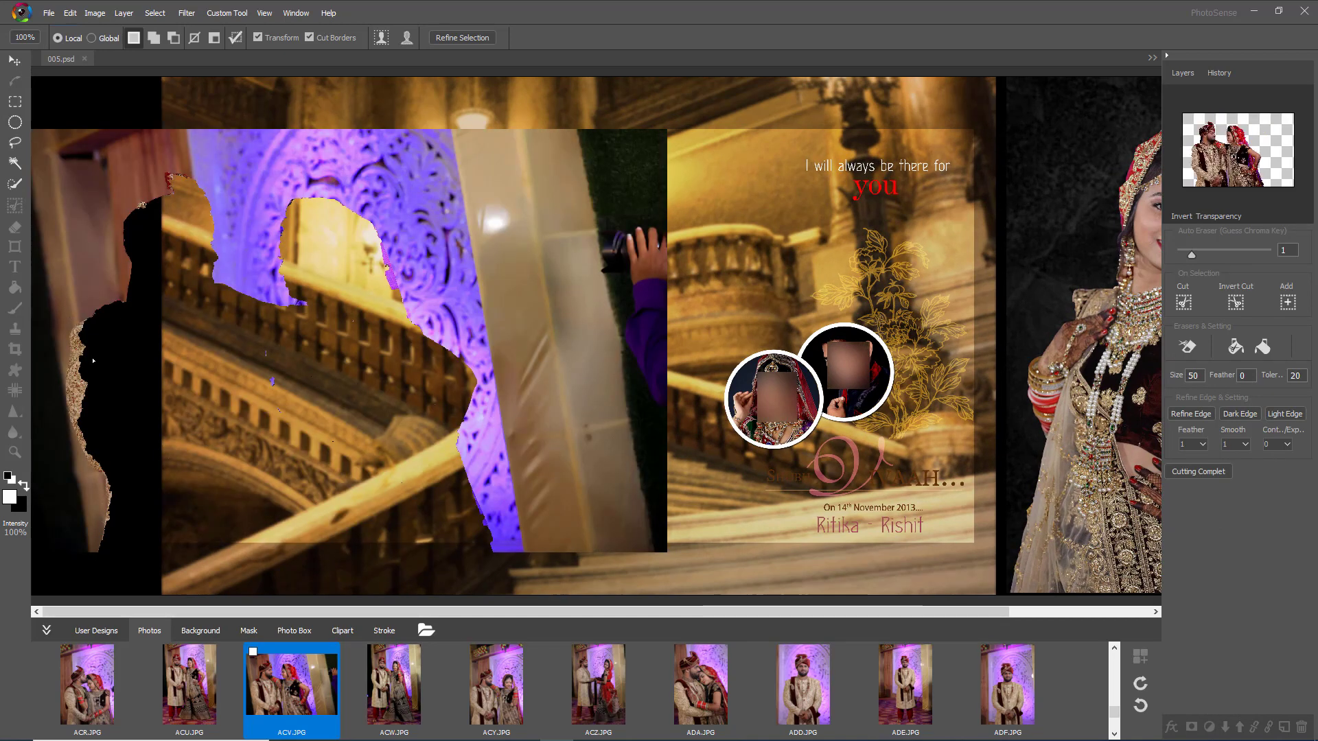
- Restore the missing sleeve edge along the groom's arm by lassoing and cutting its remnant in the inverted view, and show the normal cutout
click(15, 143)
mouse_move(92, 469)
mouse_down()
mouse_move(70, 408)
mouse_move(69, 334)
mouse_move(137, 438)
mouse_up()
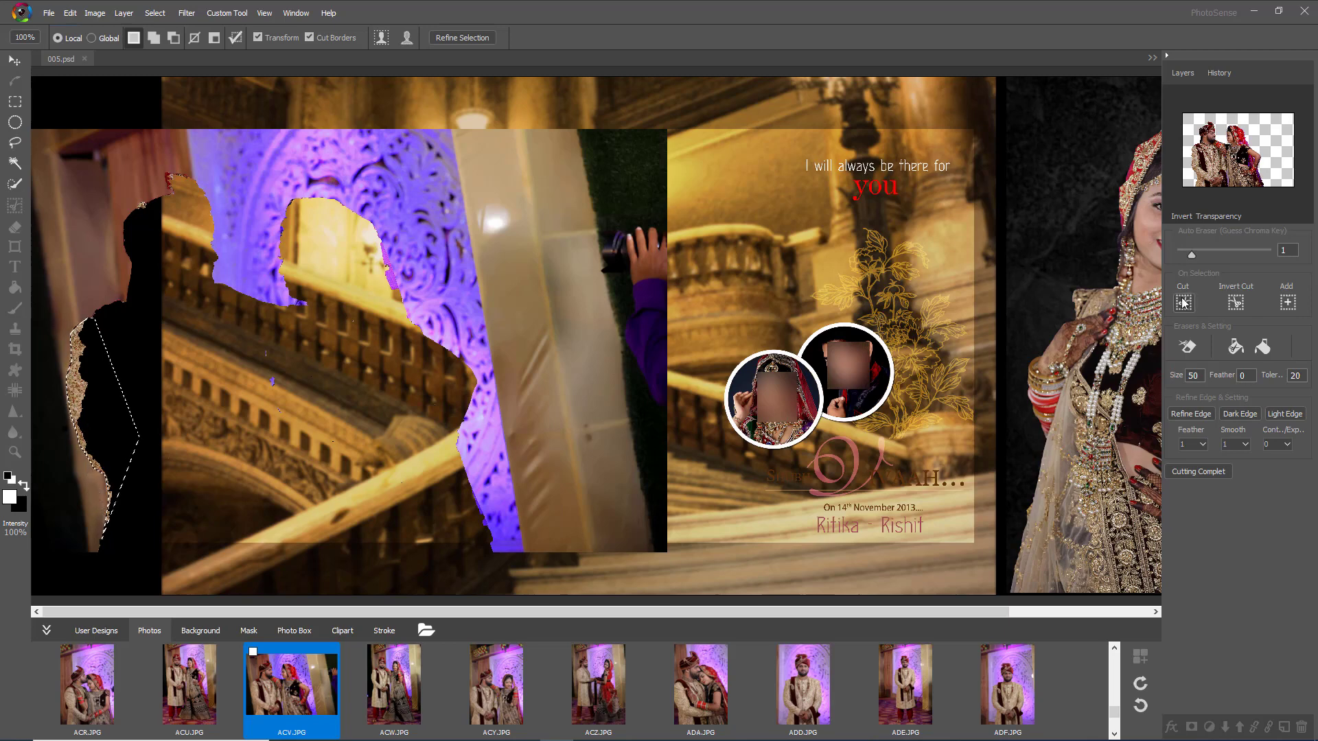
click(1184, 303)
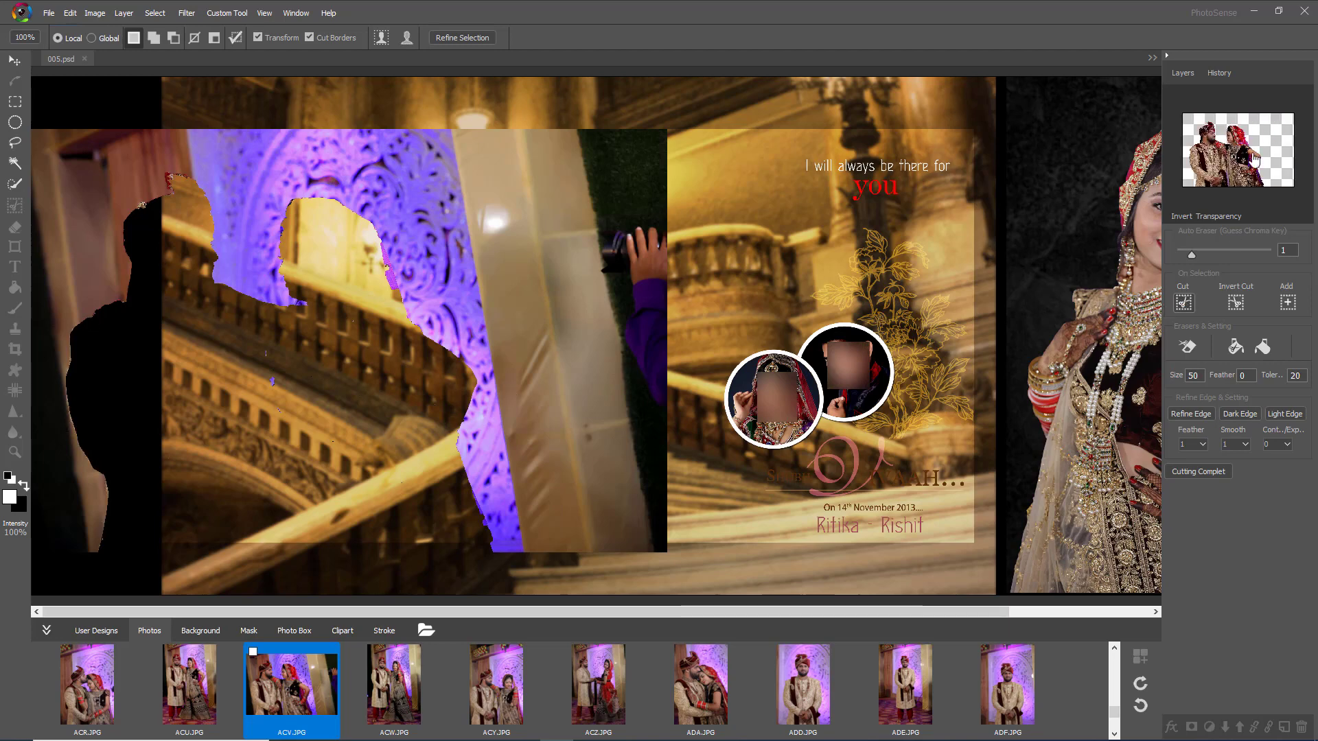
click(1233, 167)
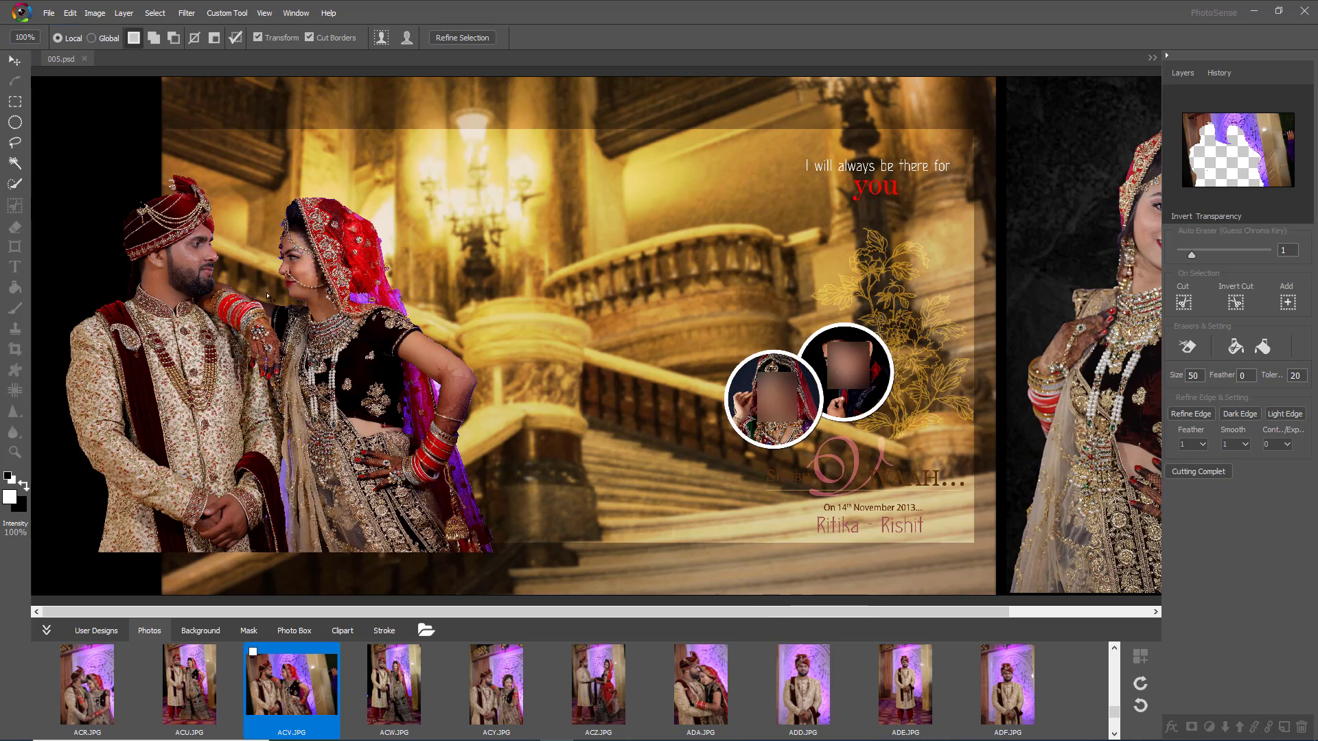
- Lasso and cut the remnants of the groom's turban and the bride's veil edge in the inverted transparency view
scroll(101, 281, up, 3)
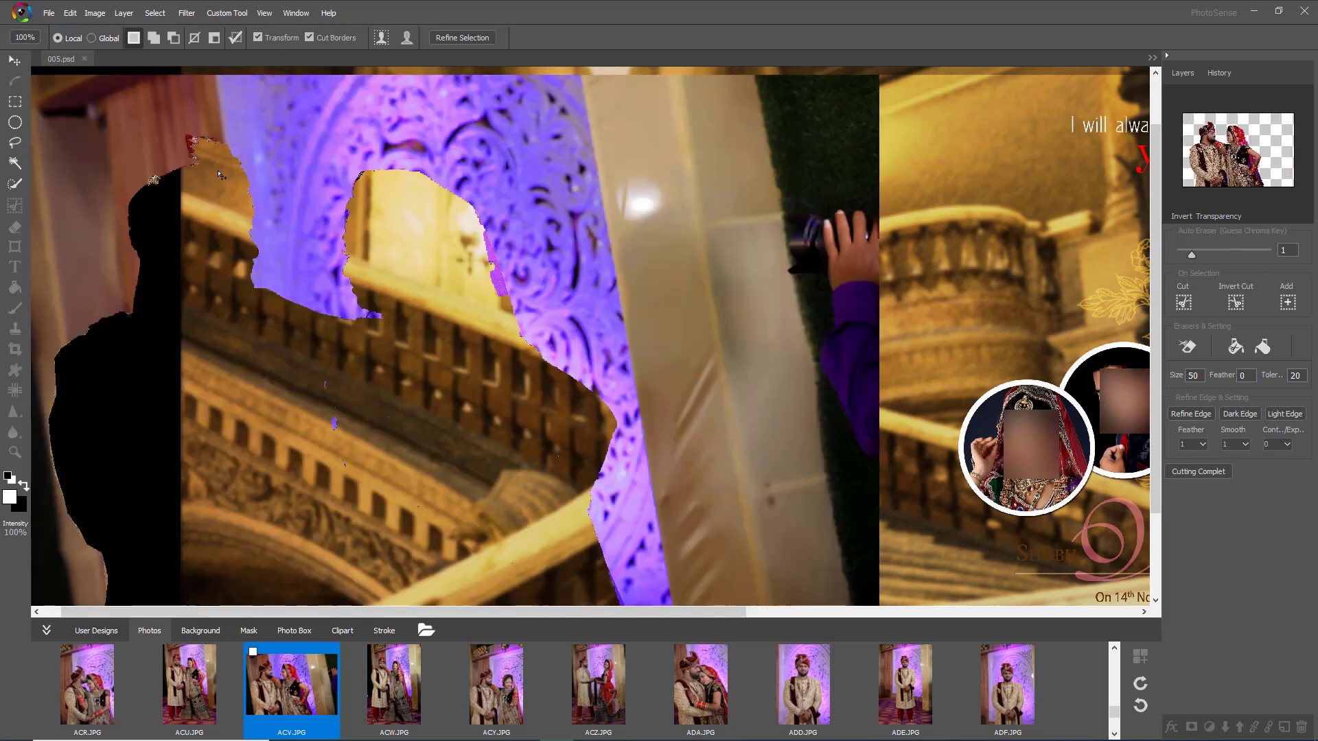
scroll(219, 174, up, 2)
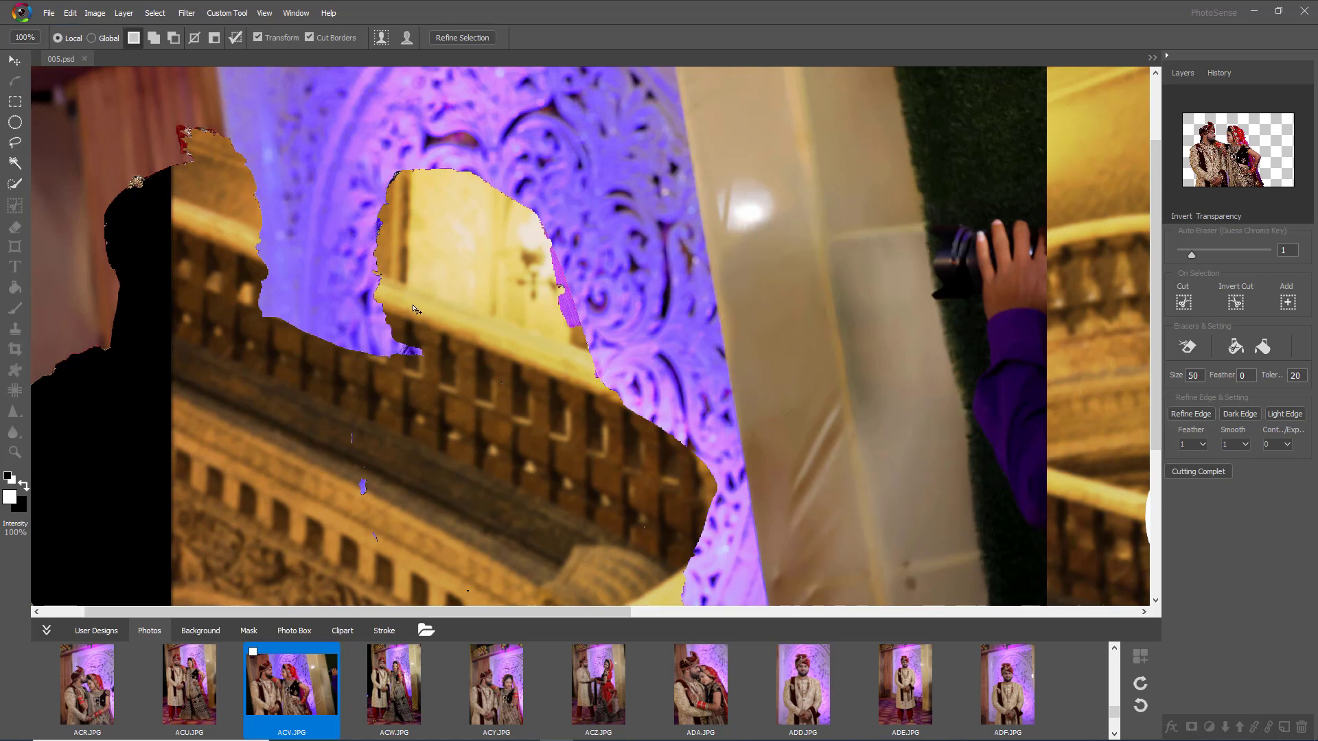
click(15, 142)
mouse_move(137, 180)
mouse_down()
mouse_move(189, 166)
mouse_move(181, 125)
mouse_move(209, 129)
mouse_move(230, 185)
mouse_move(197, 227)
mouse_up()
click(1184, 303)
mouse_move(588, 346)
mouse_down()
mouse_move(524, 363)
mouse_move(537, 229)
mouse_up()
click(1185, 303)
- Lasso and cut the remnants along the bride's face edge in the inverted view, and return to the normal cutout view
scroll(409, 206, up, 4)
click(11, 143)
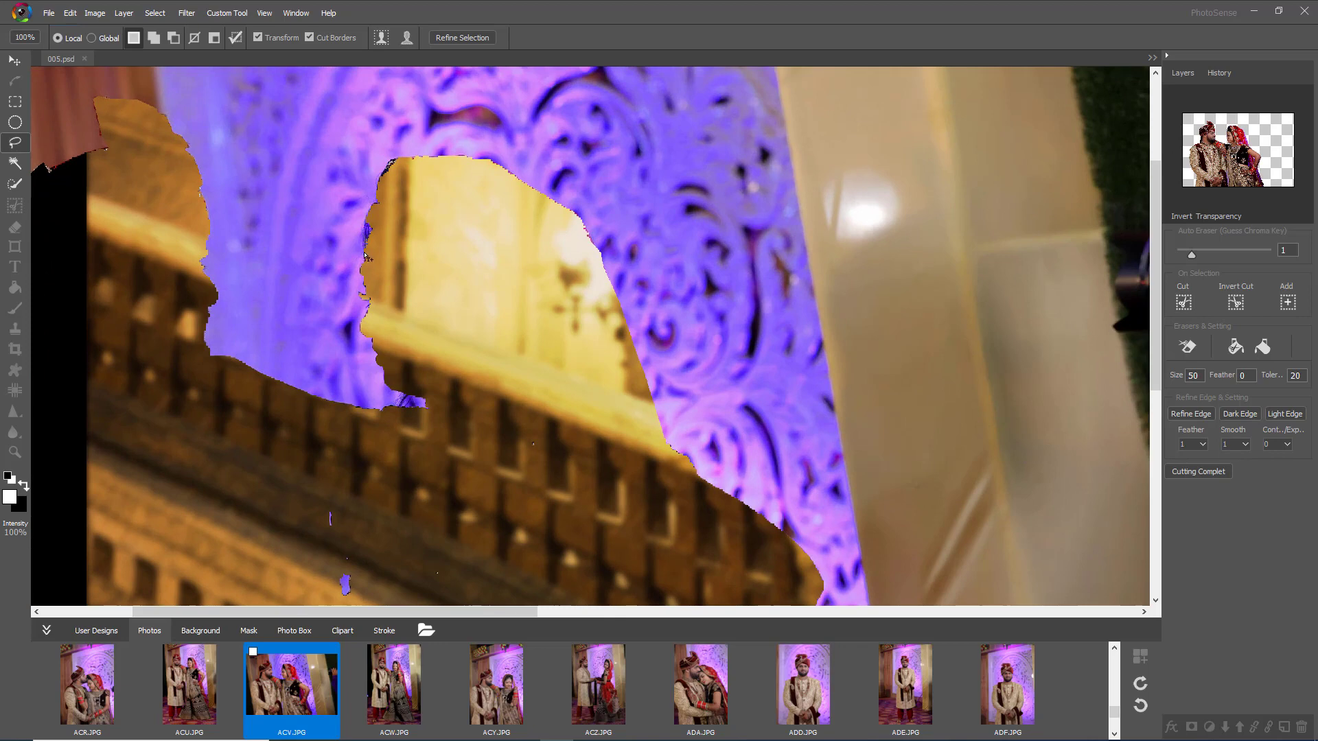
mouse_move(365, 249)
mouse_down()
mouse_move(400, 160)
mouse_move(416, 286)
mouse_up()
click(1184, 303)
scroll(437, 321, down, 3)
click(1235, 184)
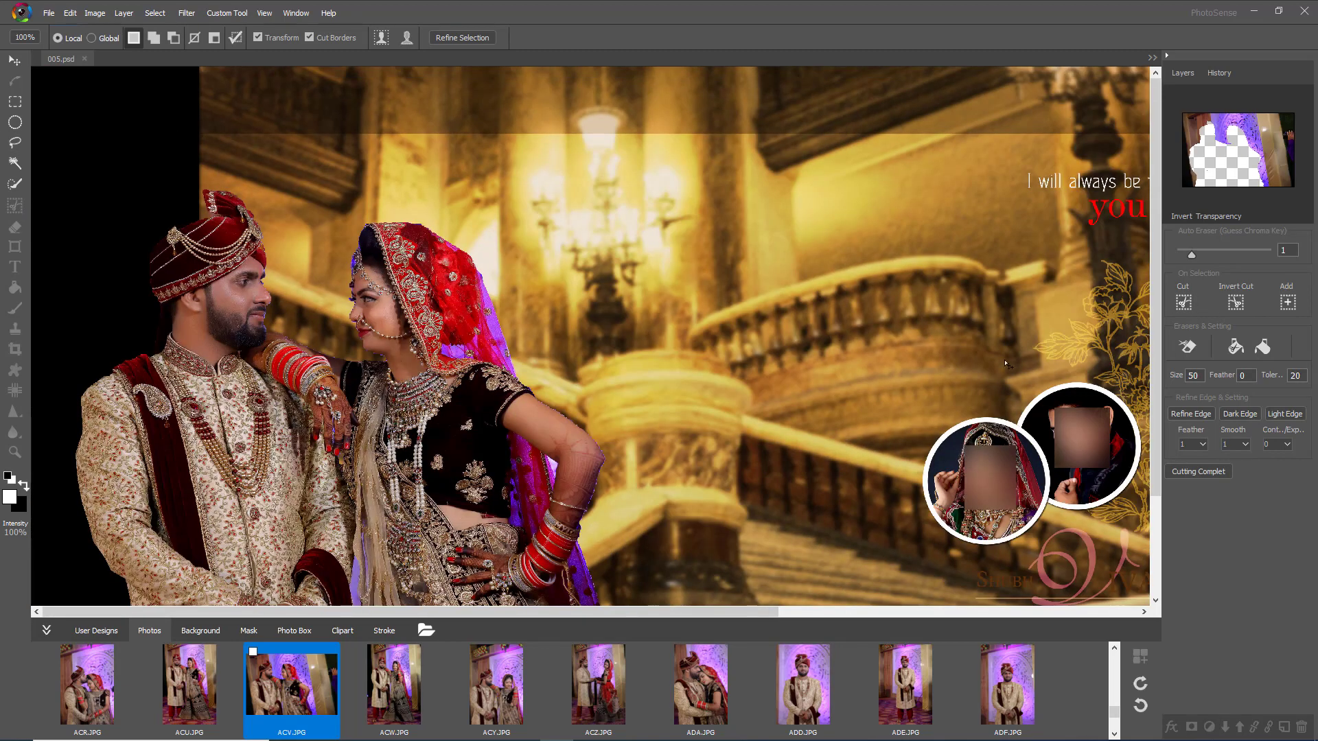
- Refine the edge around the bride's lassoed elbow and forearm with Feather 0, Smooth 0 and Contract/Expand -1
drag(1156, 288, 1156, 412)
scroll(481, 416, up, 3)
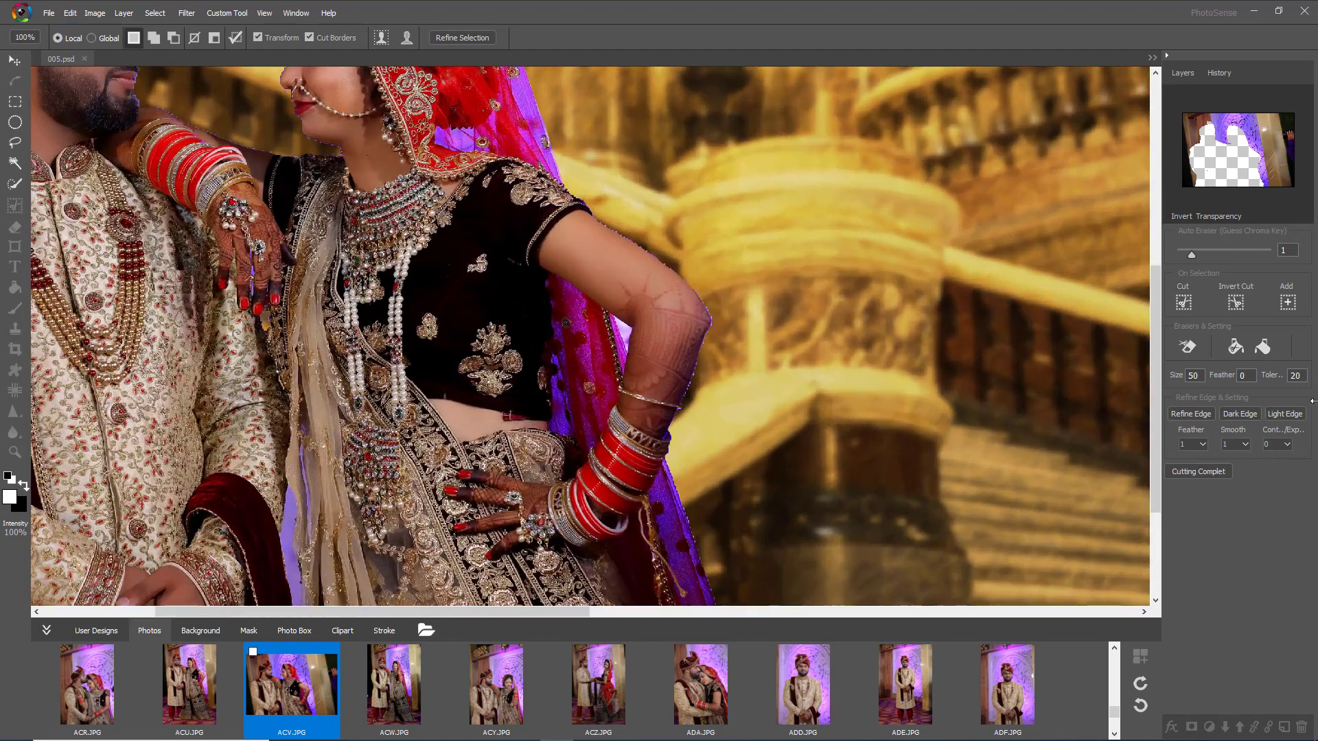
click(1287, 444)
click(1245, 445)
drag(1212, 457, 1192, 465)
click(1202, 445)
click(1251, 538)
click(12, 144)
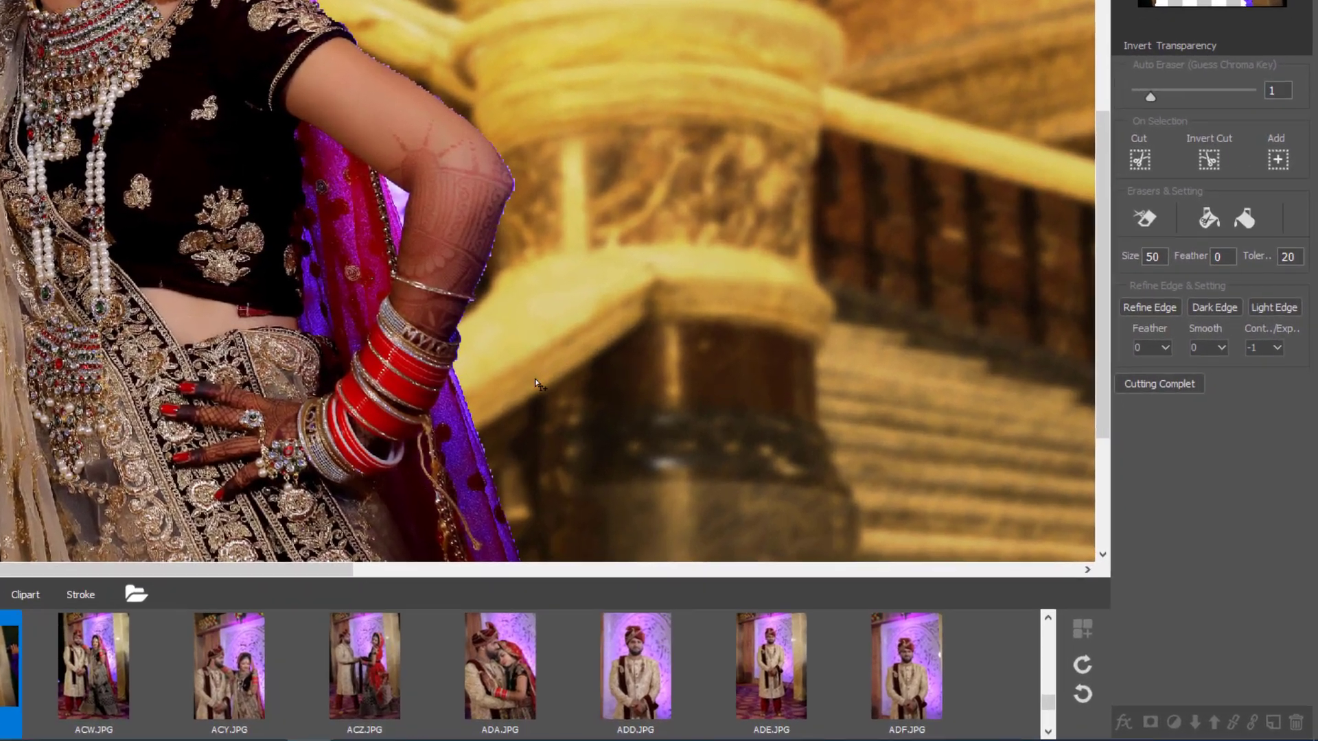
mouse_move(535, 380)
mouse_down()
mouse_move(454, 373)
mouse_move(410, 349)
mouse_move(420, 160)
mouse_move(397, 119)
mouse_move(336, 69)
mouse_up()
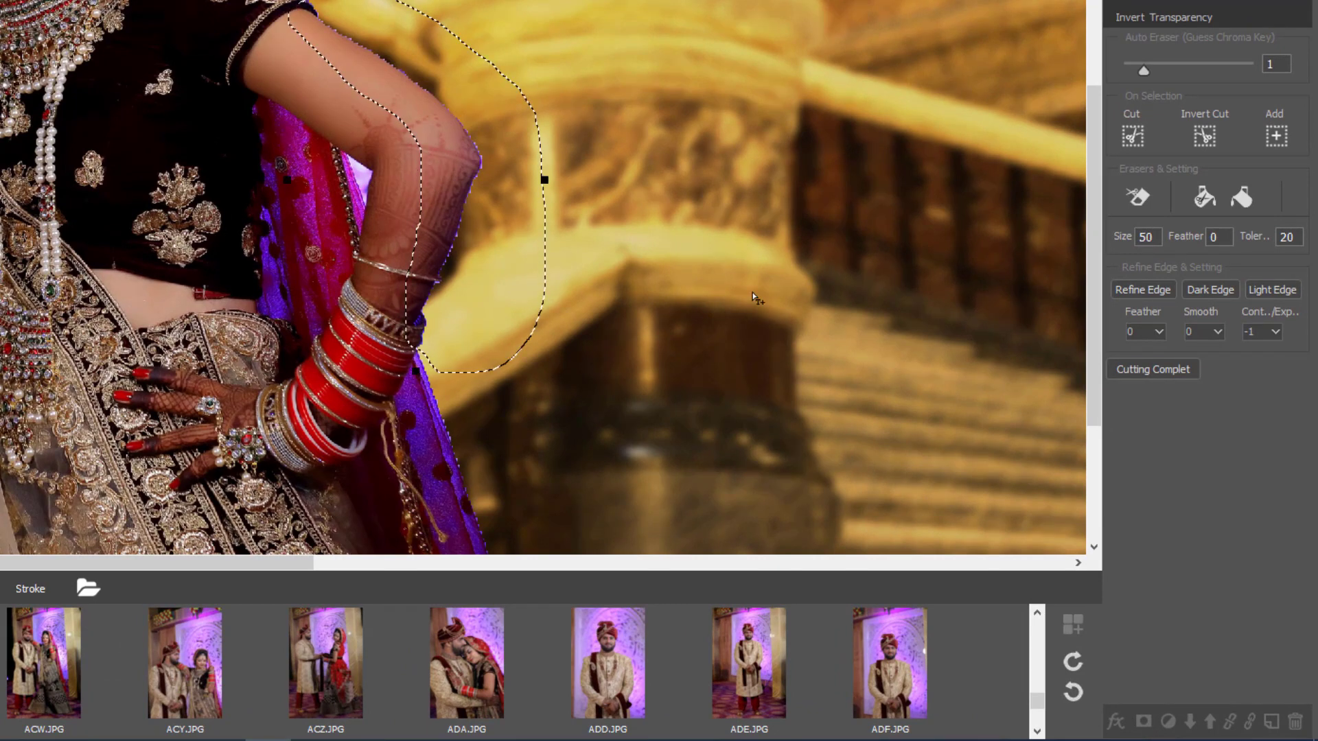
click(1145, 286)
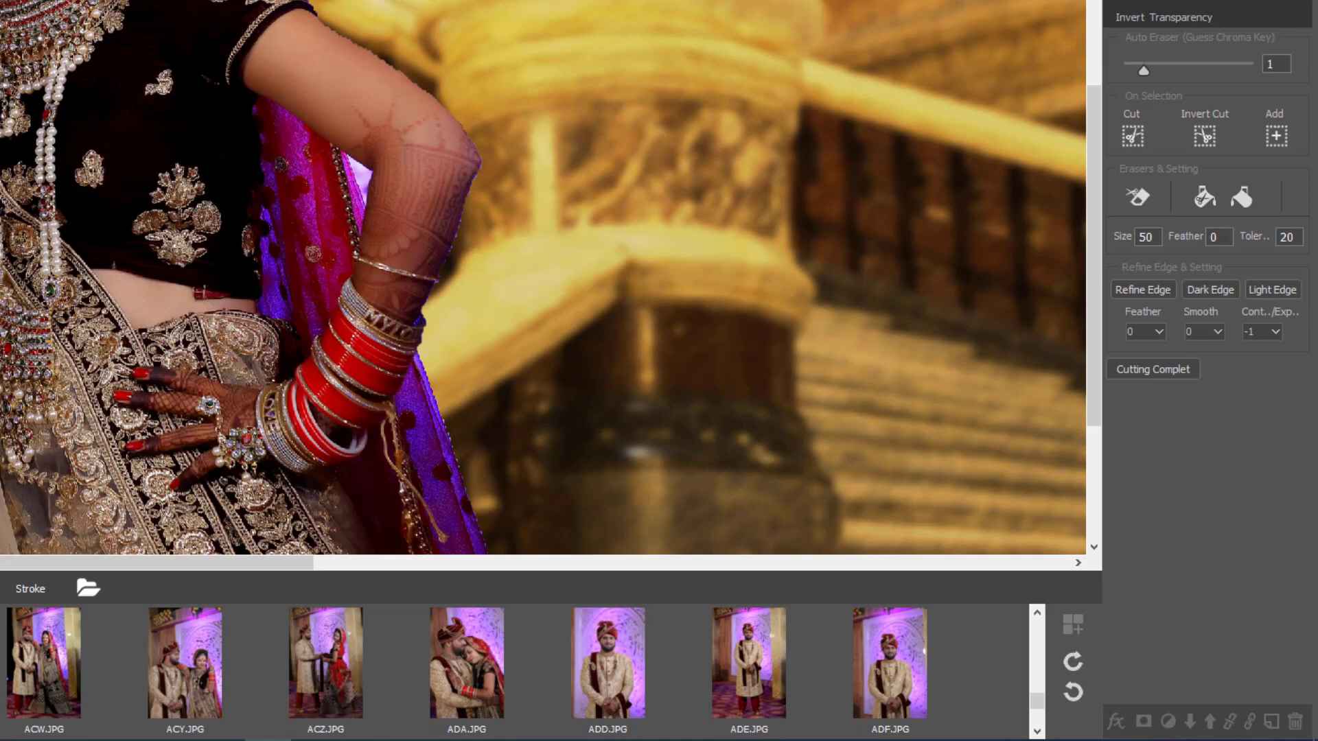
mouse_move(309, 34)
mouse_down()
mouse_move(258, 2)
mouse_move(330, 3)
mouse_up()
mouse_move(464, 26)
mouse_down()
mouse_move(540, 116)
mouse_move(496, 512)
mouse_up()
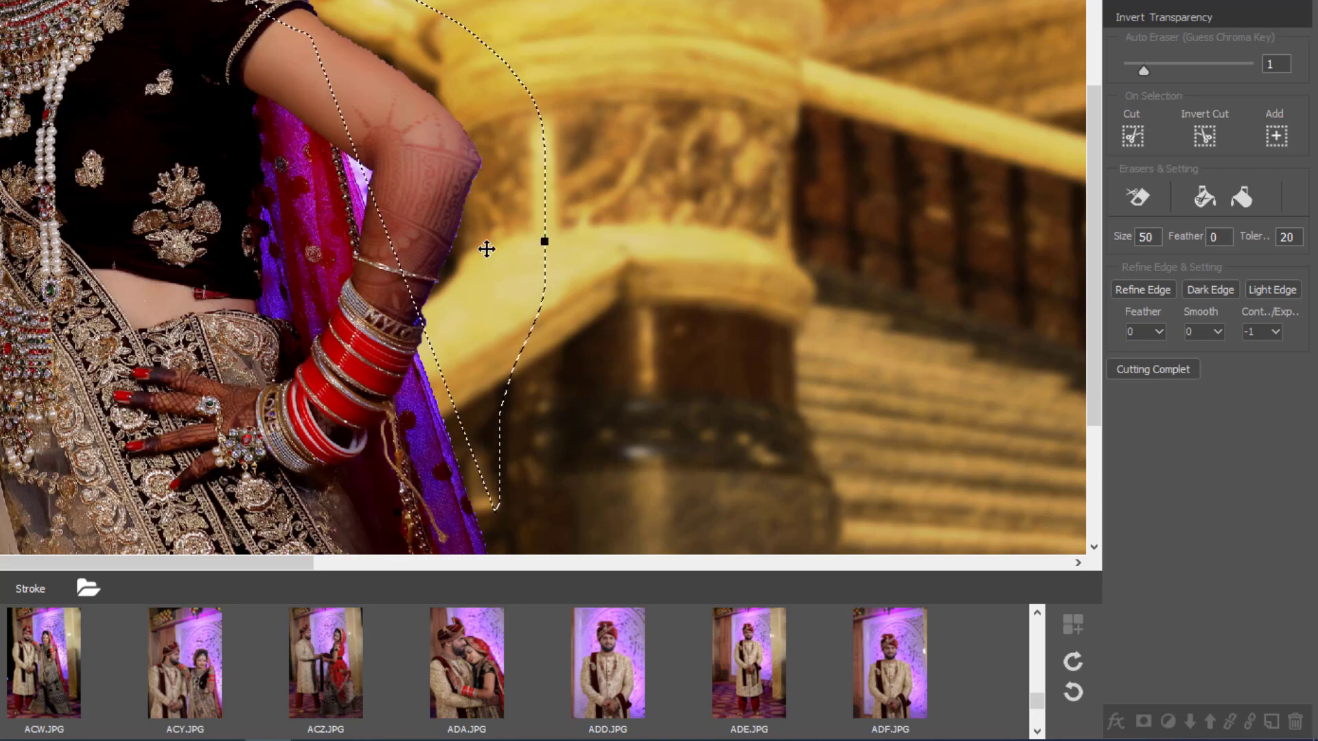
key(ctrl+d)
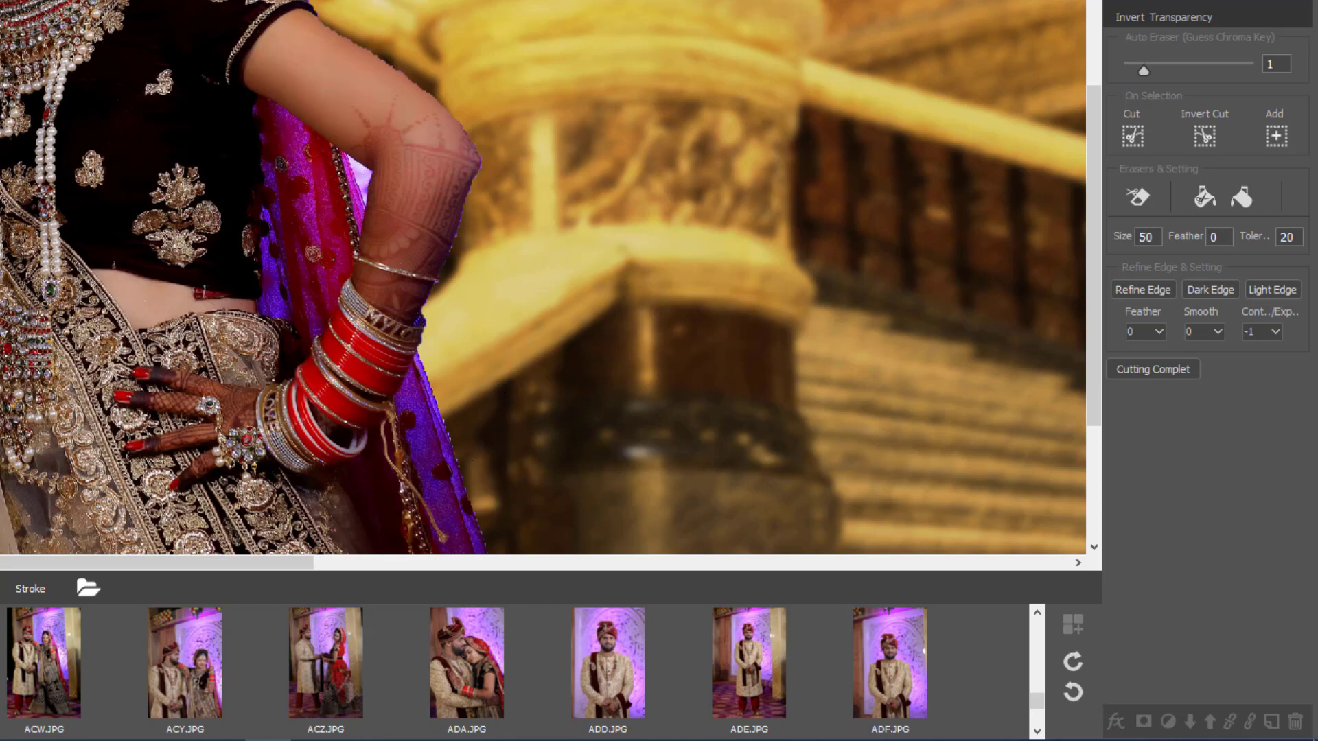
- Refine the edge of the whole couple cutout with Feather, Smooth and Contract/Expand each set to 1
key(ctrl+minus)
key(ctrl+minus)
key(ctrl+minus)
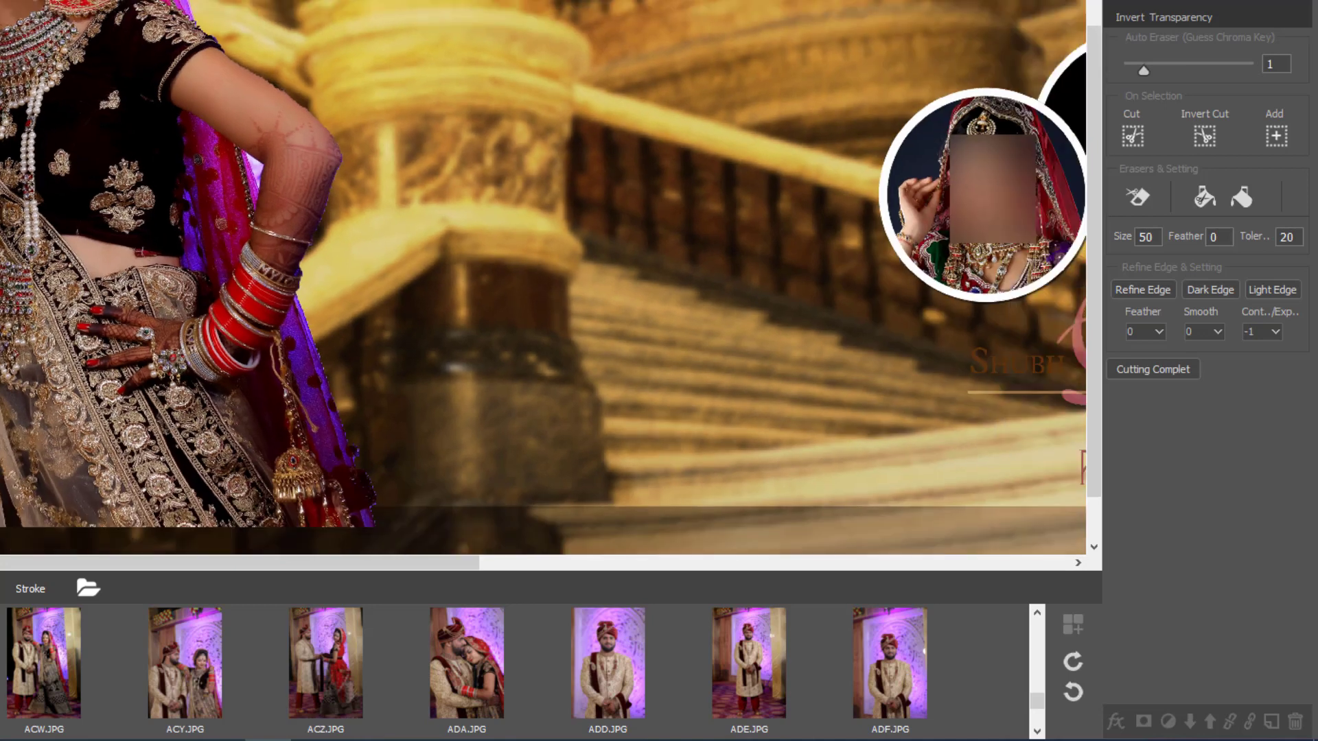
key(ctrl+minus)
key(ctrl+minus)
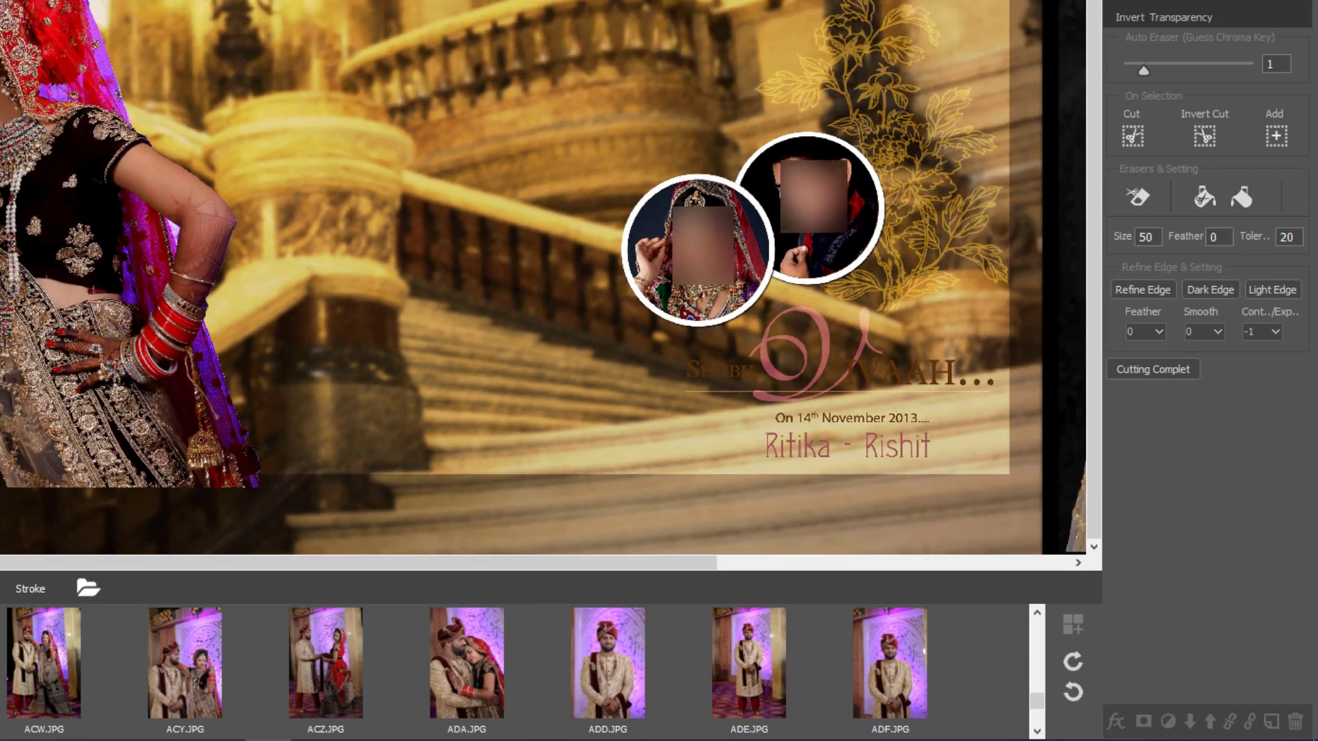
click(1160, 332)
click(1217, 332)
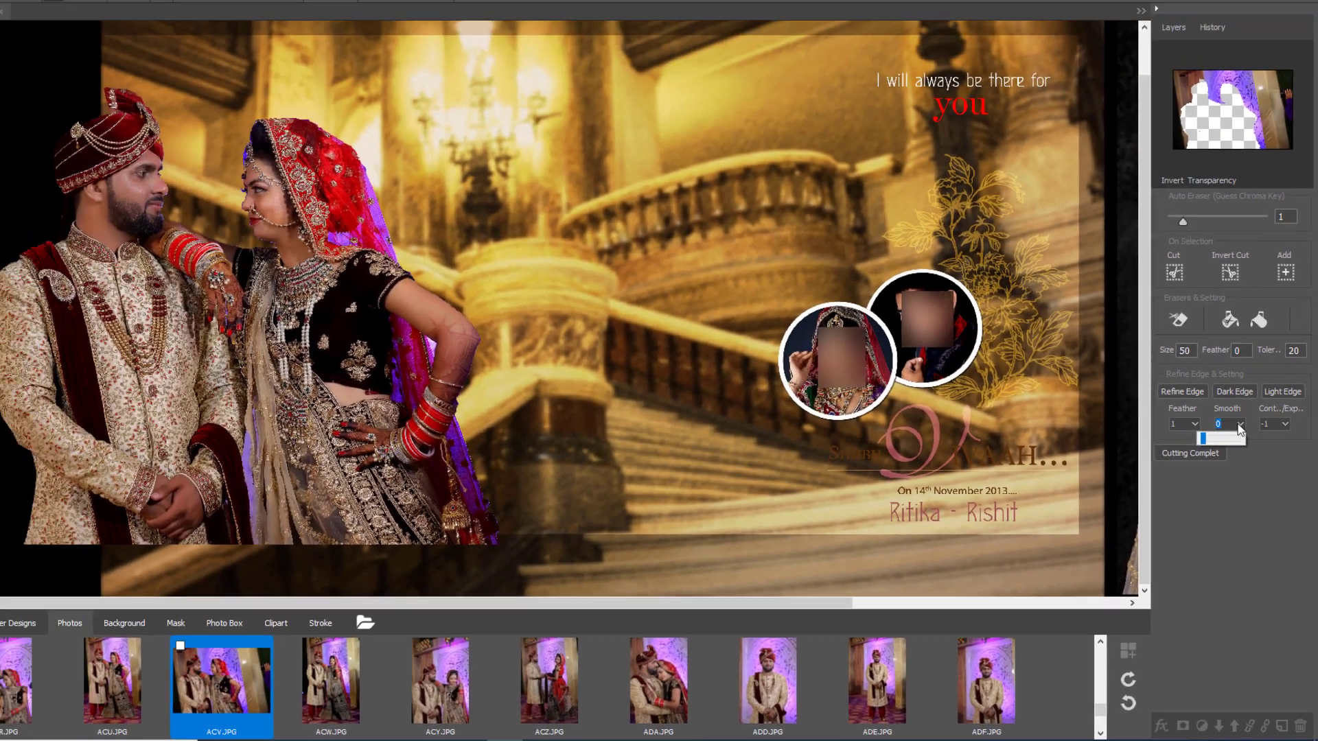
text(1)
click(1250, 508)
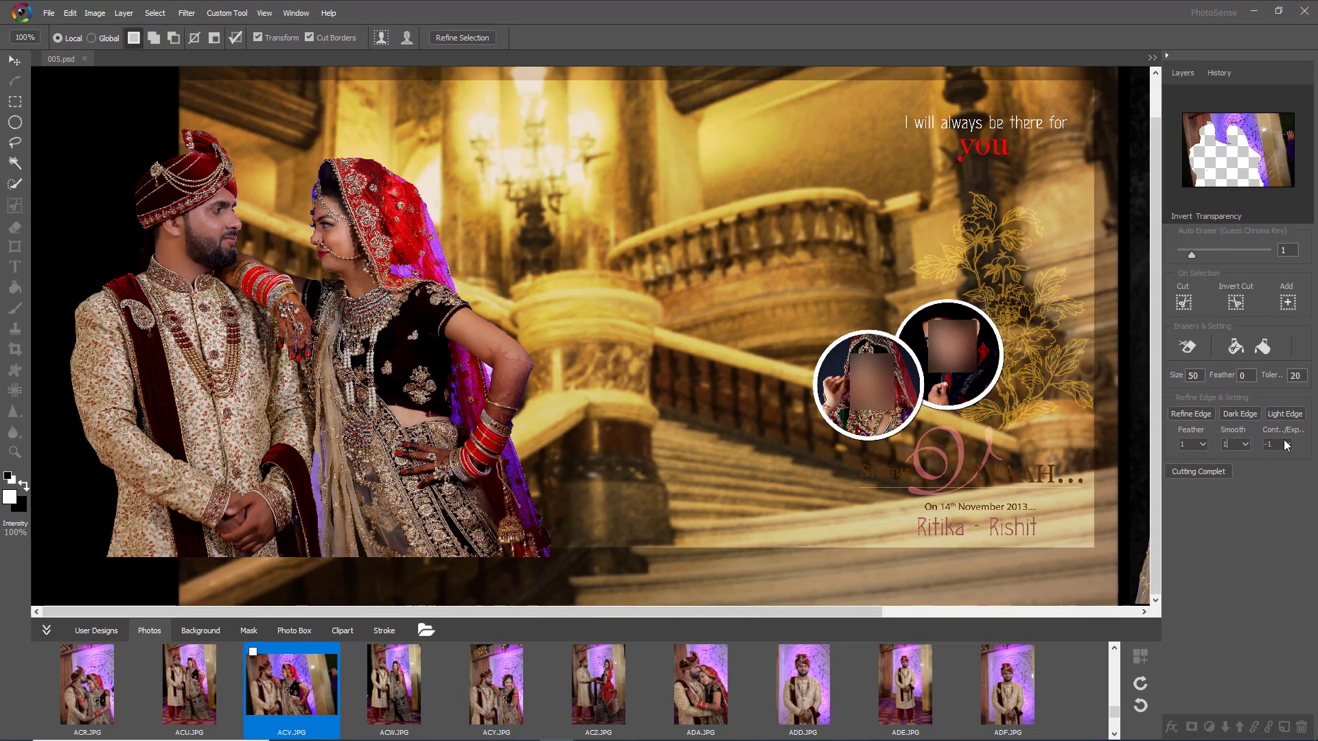
click(1287, 445)
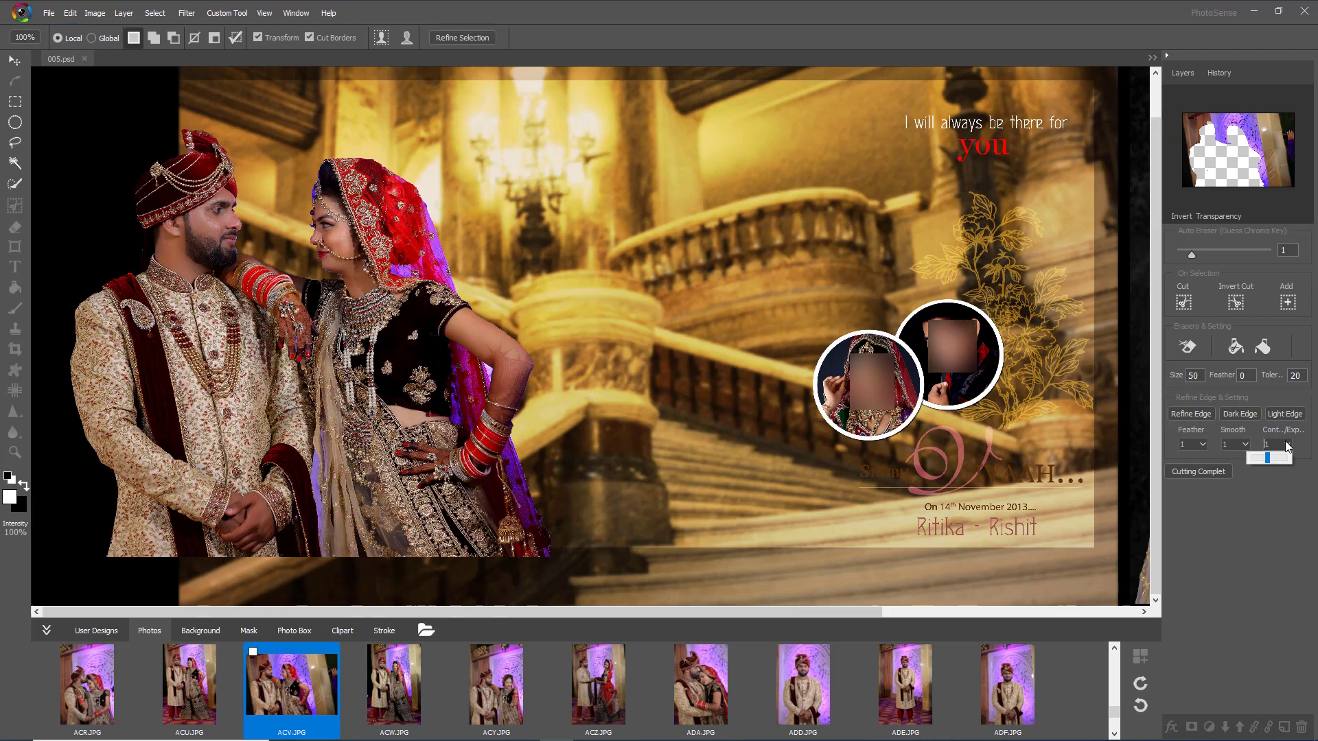
click(1278, 527)
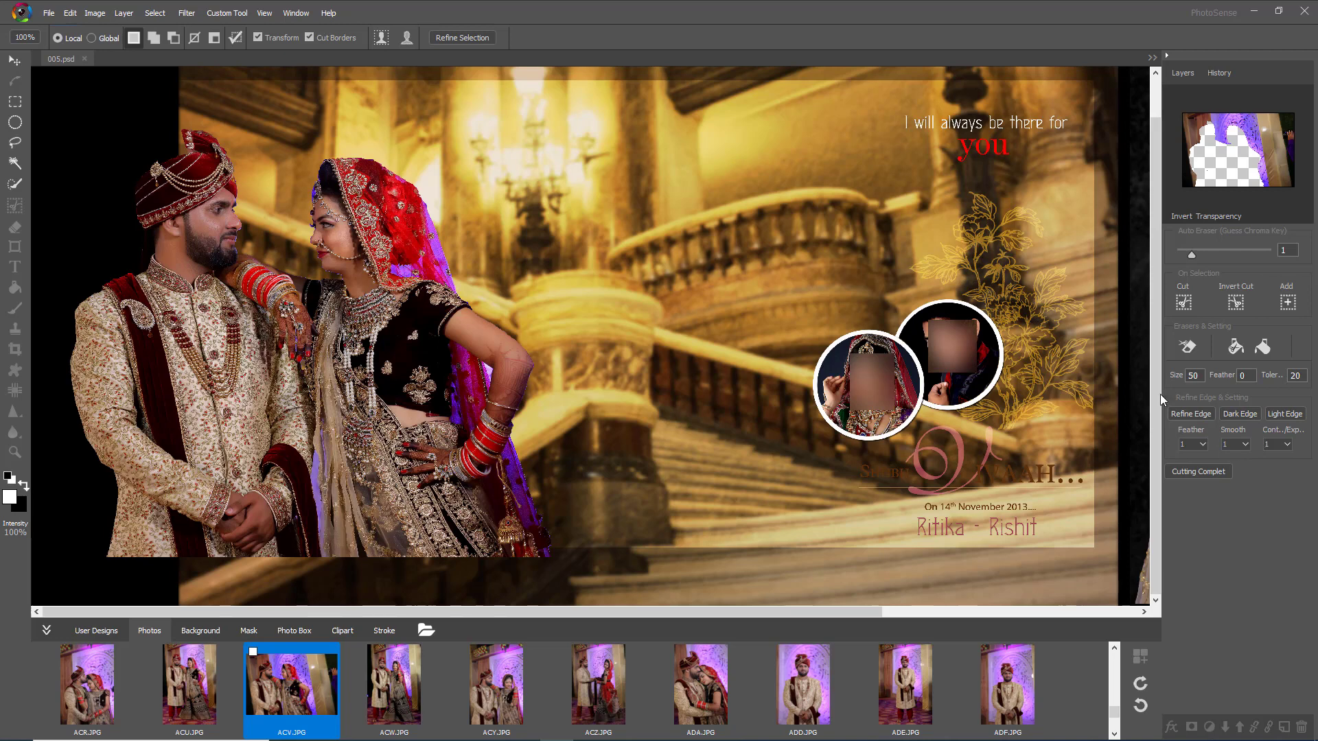
click(1200, 417)
- Complete the cutting and move the couple's cutout slightly toward the staircase
click(1198, 472)
scroll(293, 363, down, 3)
scroll(294, 362, down, 1)
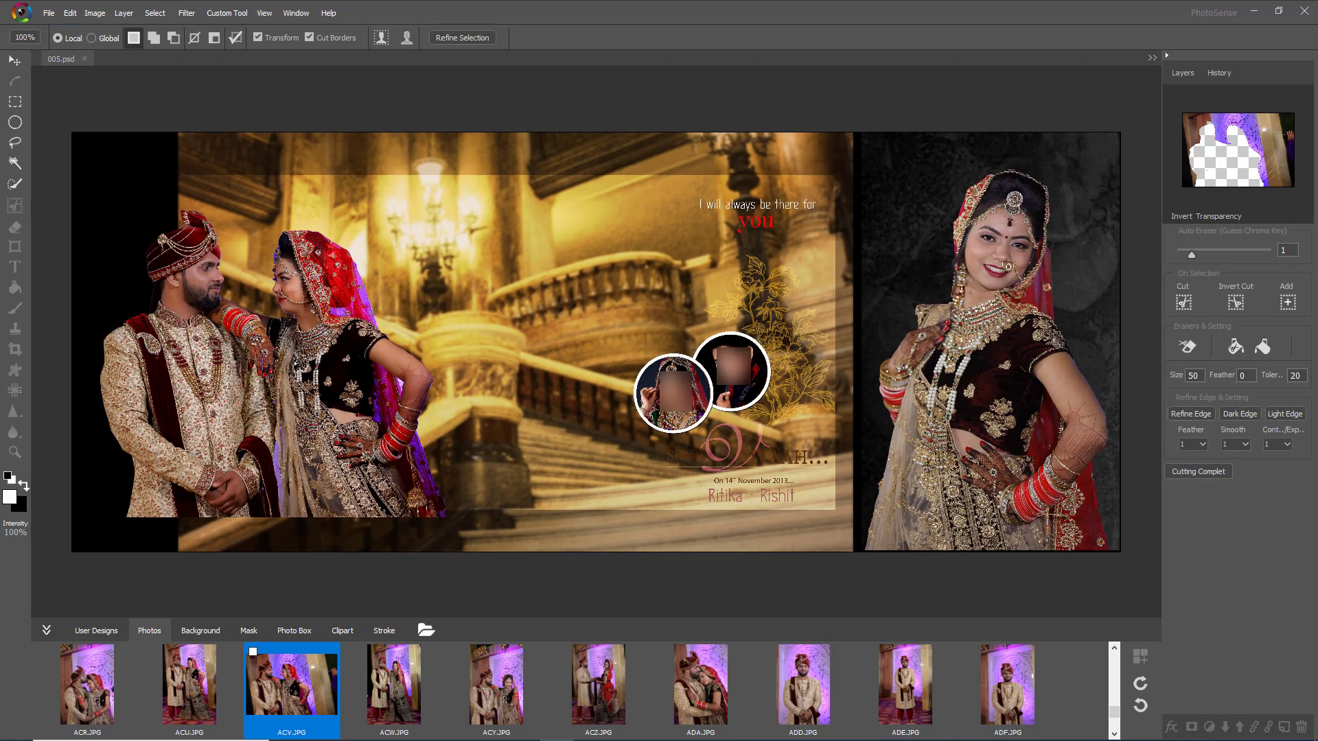
click(1185, 472)
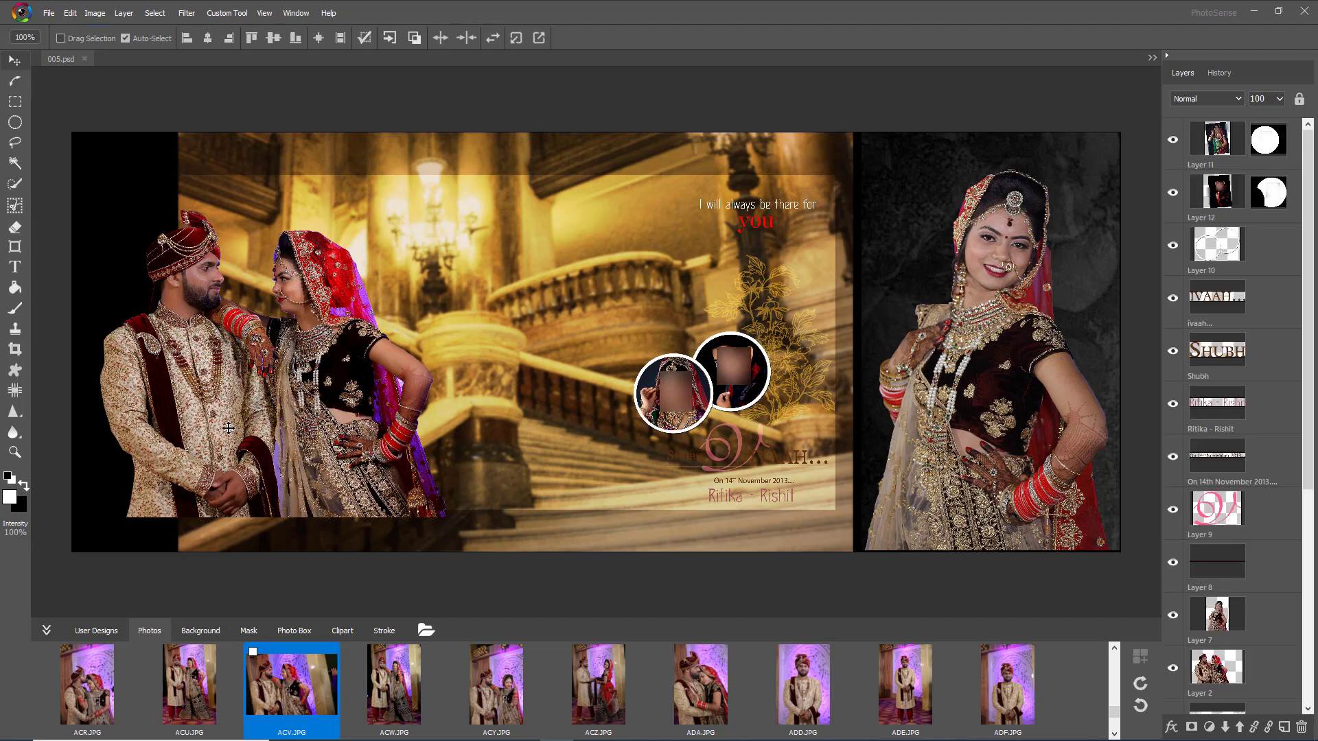
drag(227, 428, 255, 420)
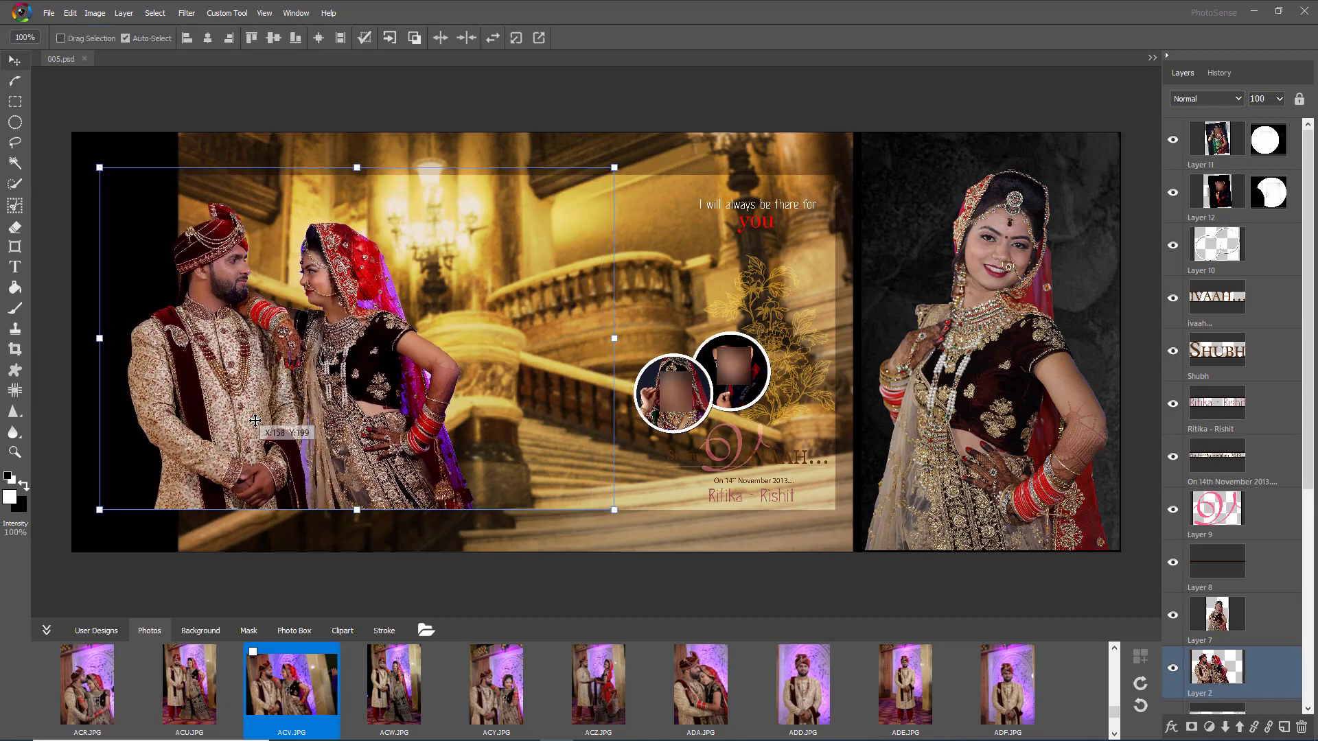
- Apply the feather mask that fades the upper and lower edges to the couple, and move them farther onto the staircase background
click(244, 632)
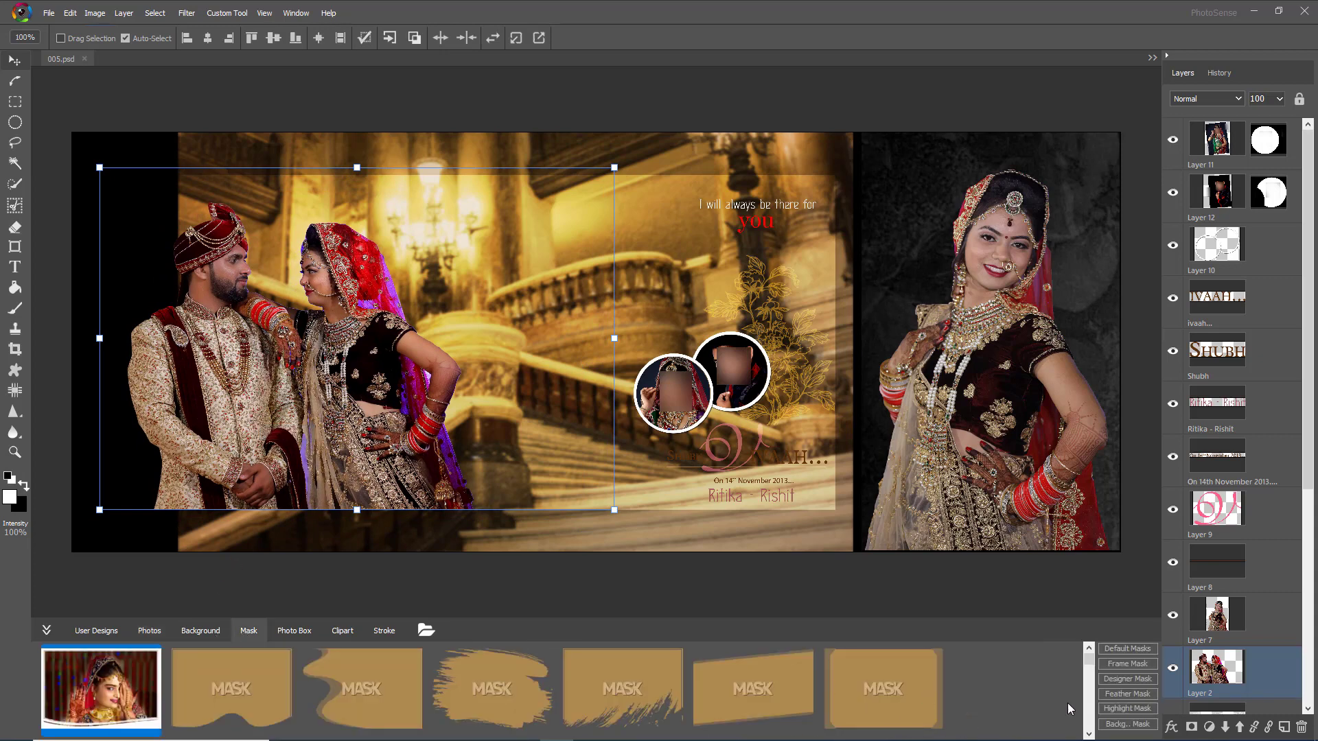
click(1130, 695)
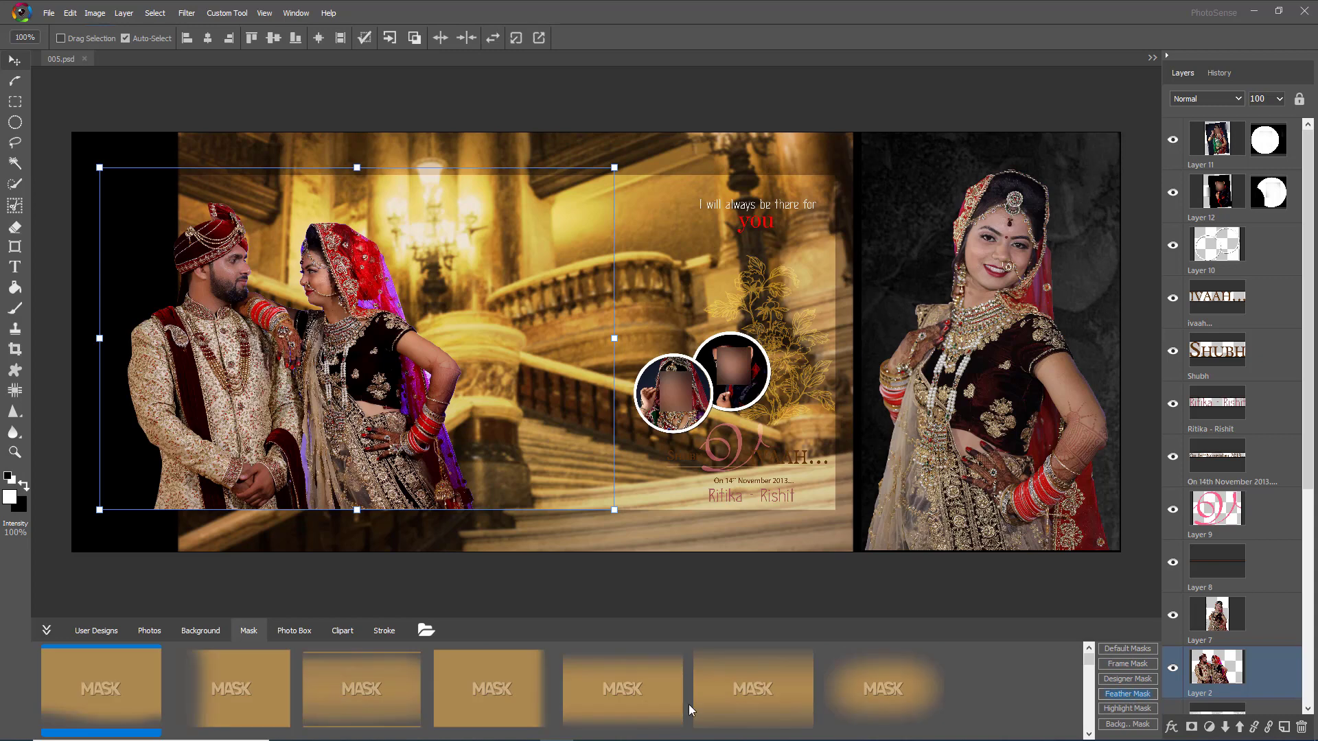
click(655, 697)
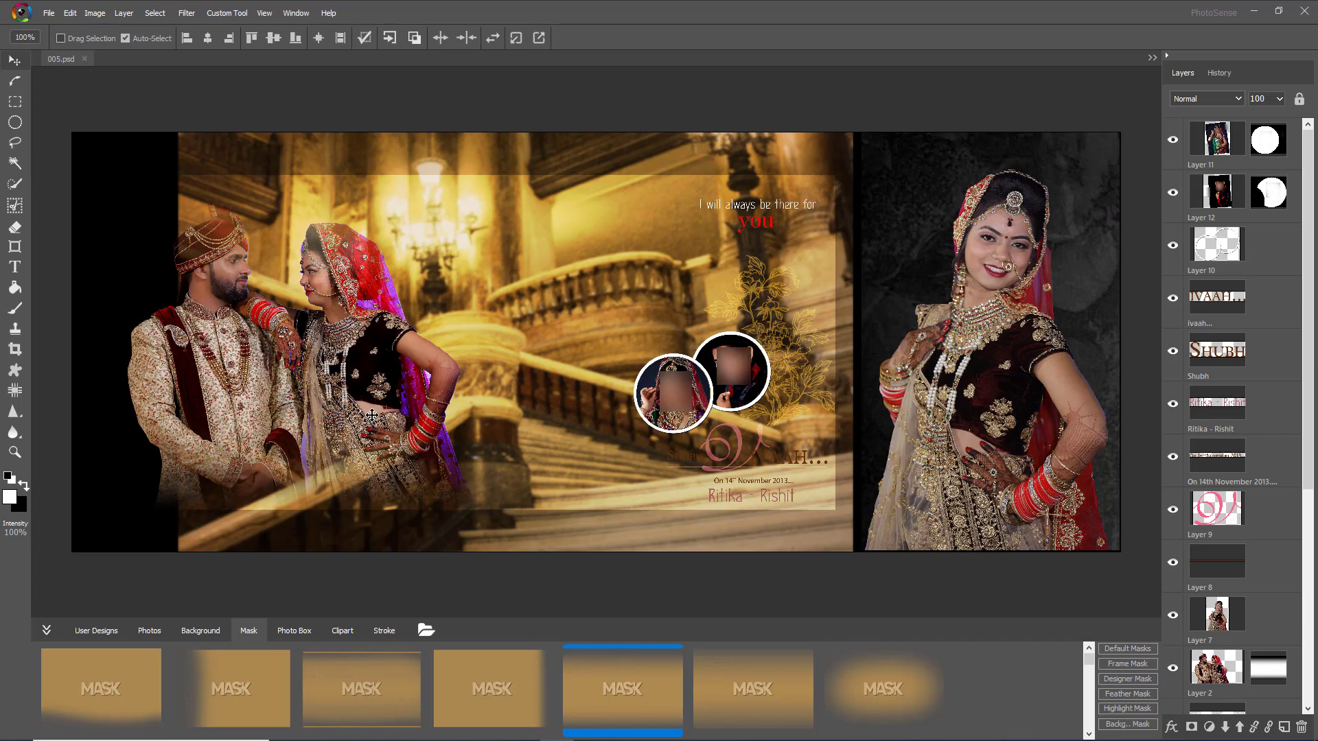
drag(376, 400, 418, 398)
click(626, 568)
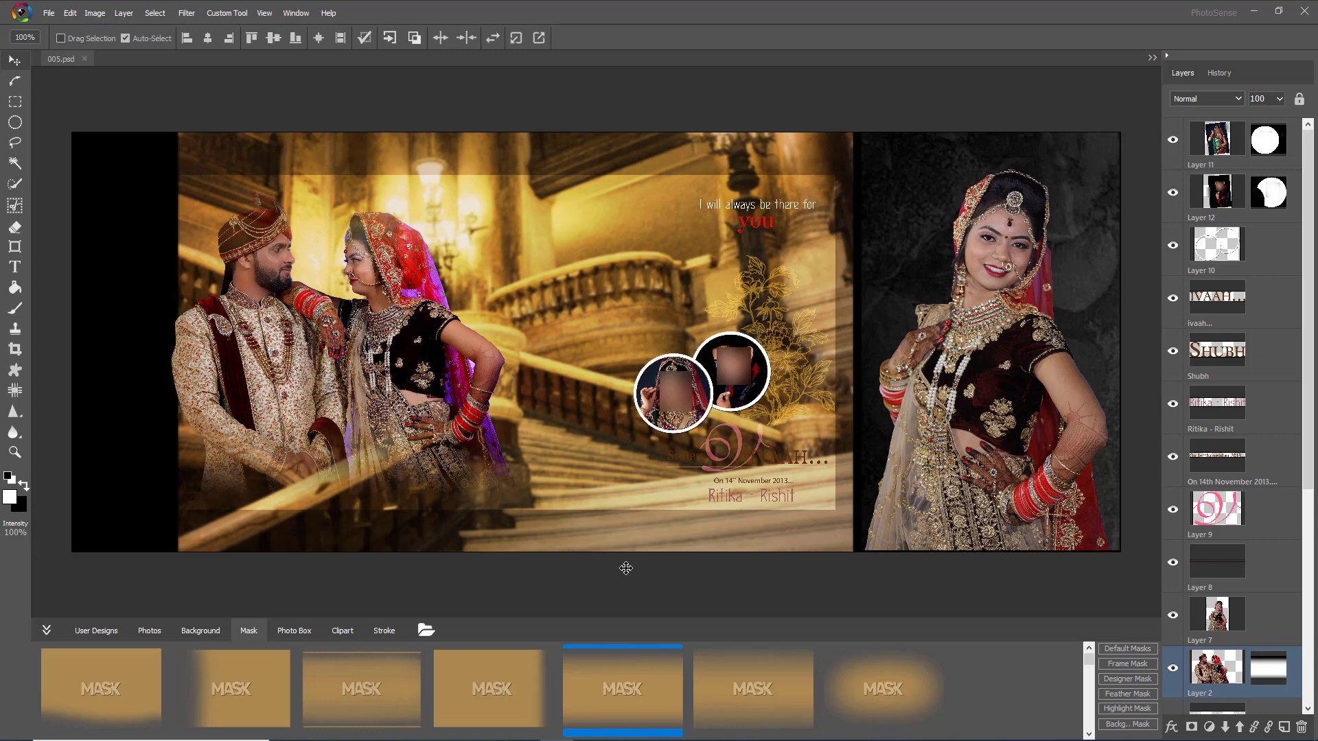
- Replace the groom placeholder in the upper round frame with the photo ADO.JPG
click(755, 370)
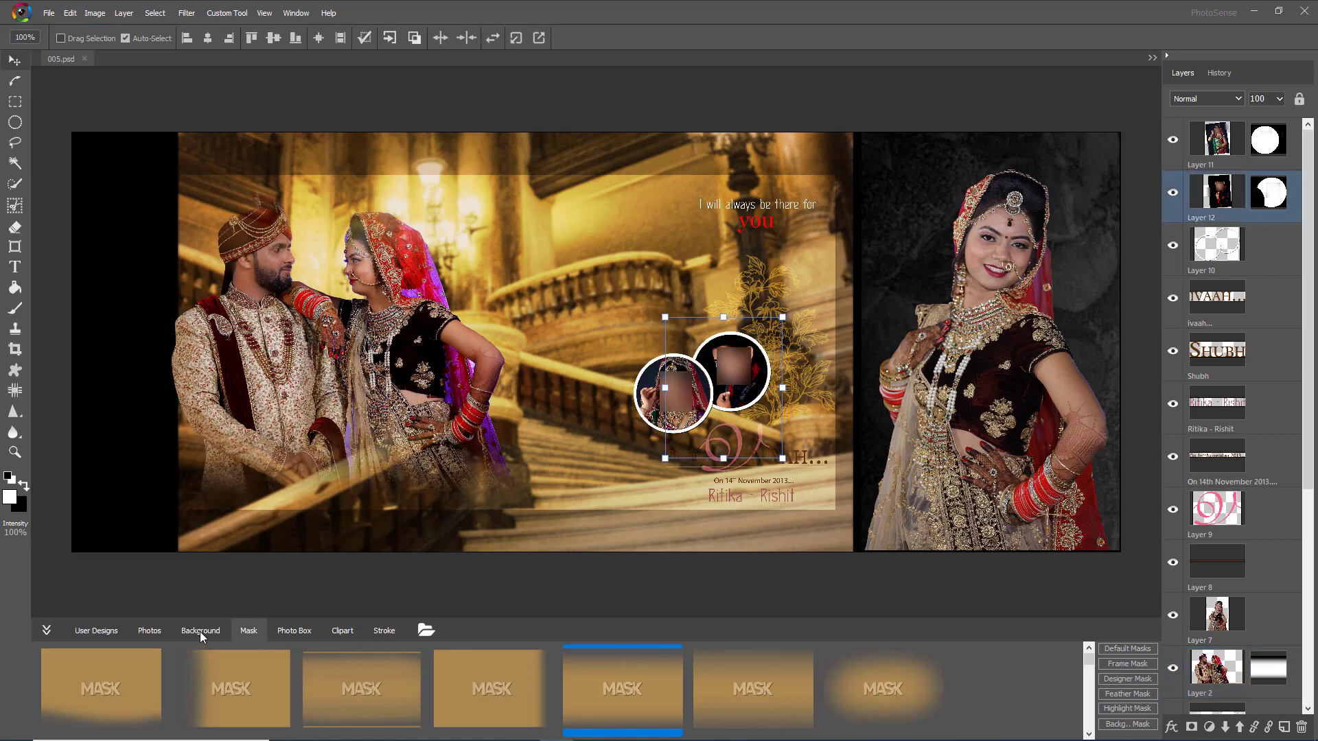
click(151, 629)
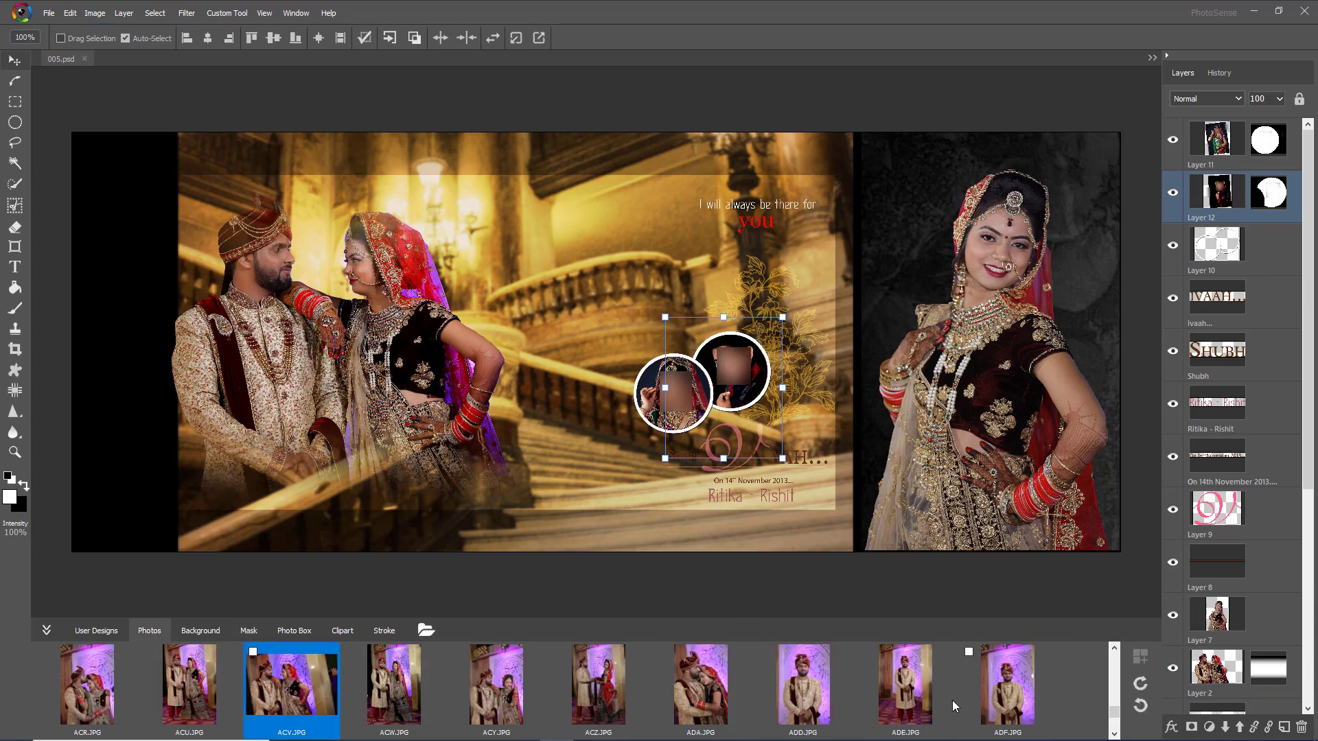
click(917, 687)
scroll(712, 714, down, 1)
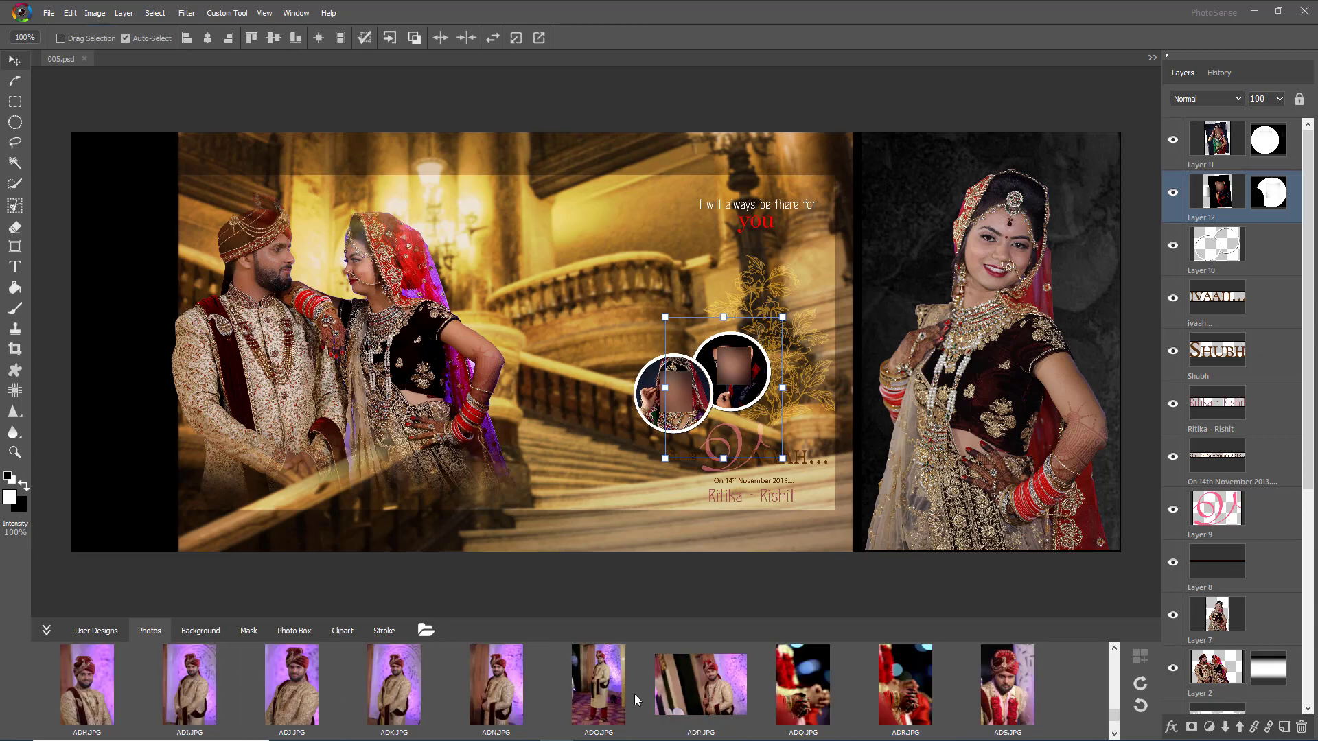
click(605, 680)
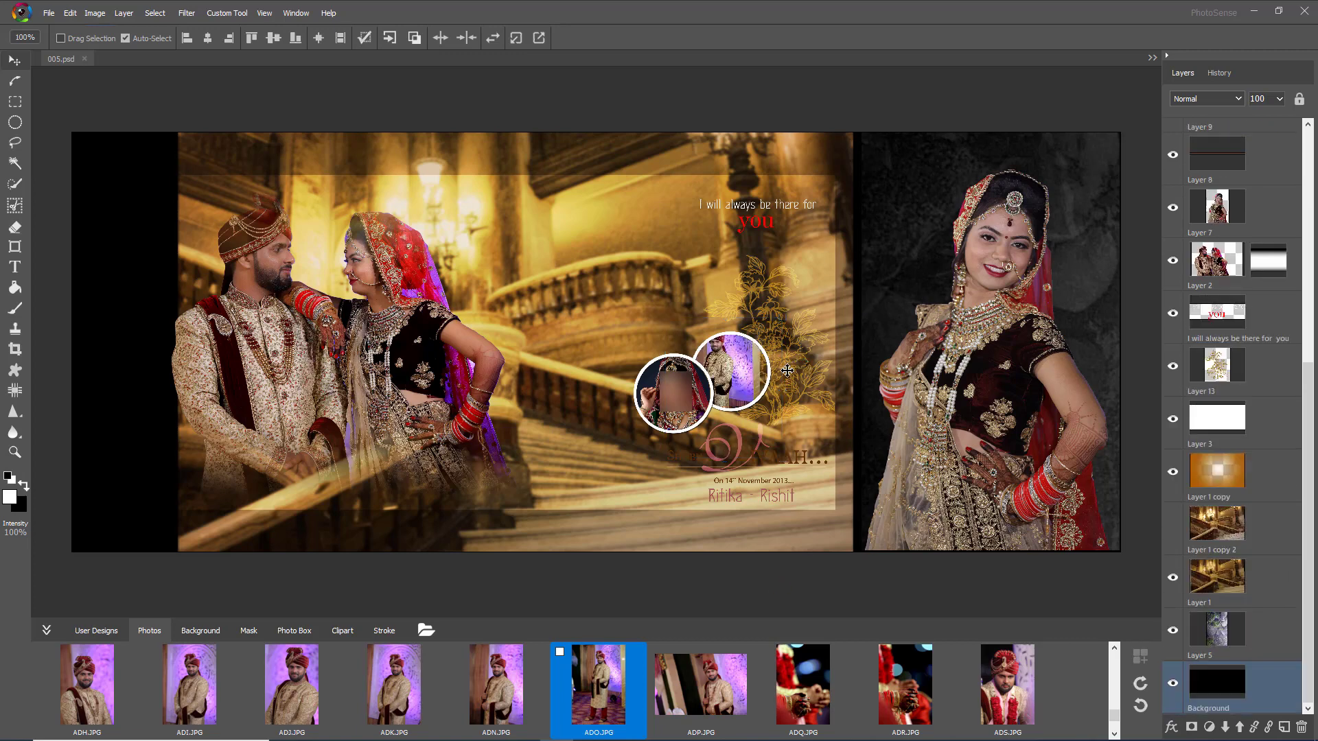
- Enlarge the ADO.JPG photo in the upper round frame and reposition it so the groom's head and shoulders fill the circle
click(738, 370)
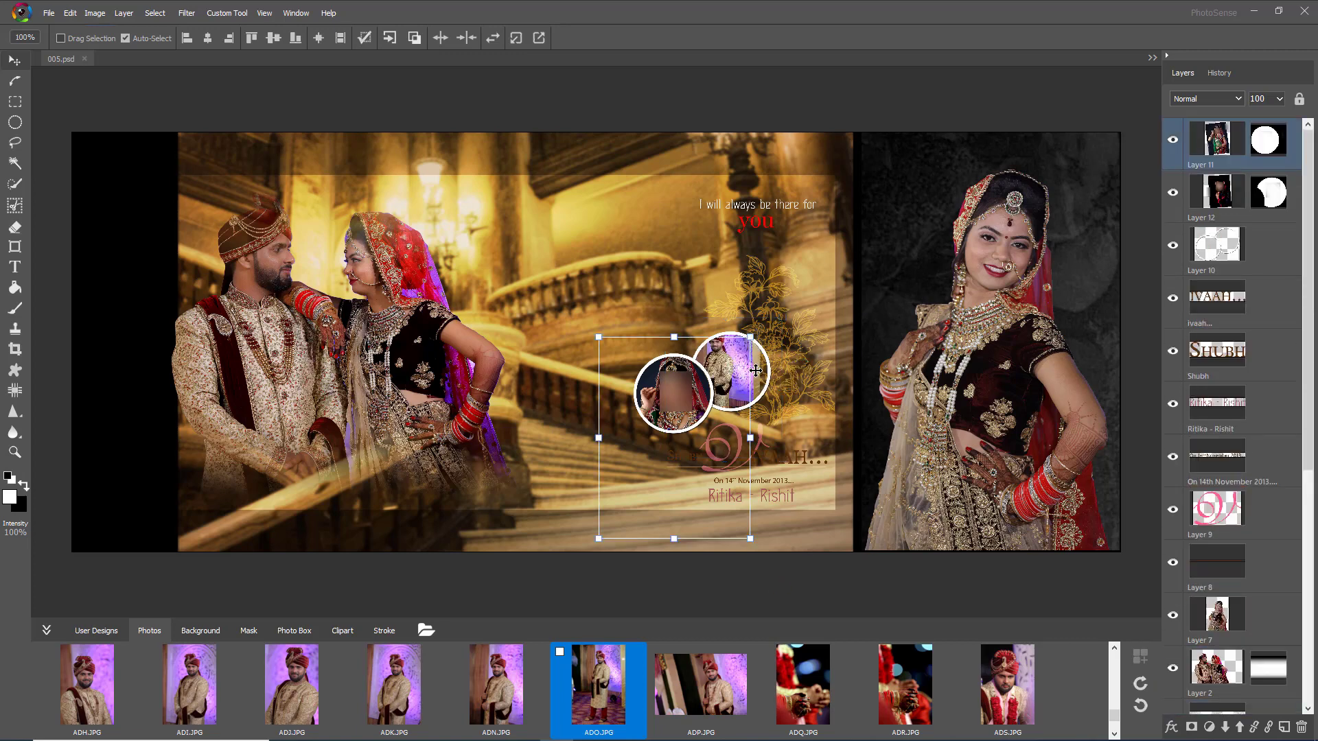
click(755, 371)
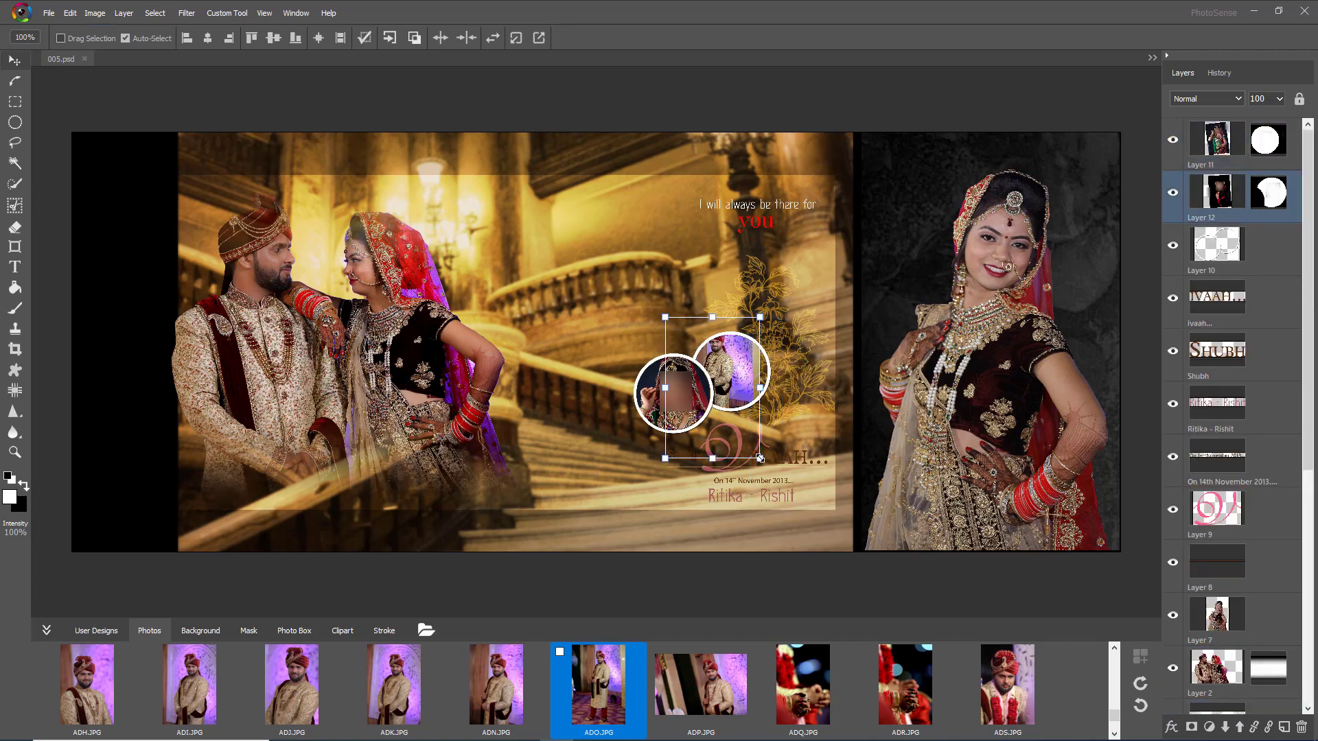
drag(794, 485, 824, 521)
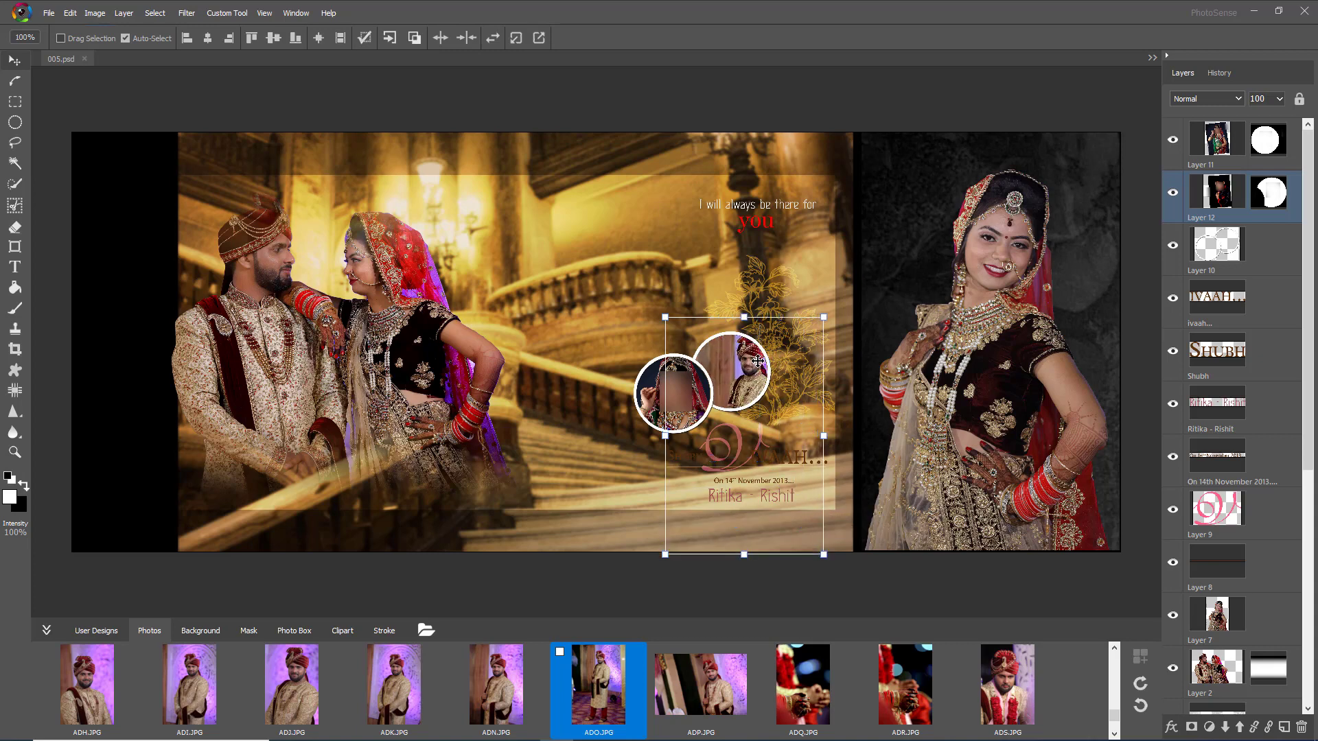
drag(751, 361, 749, 364)
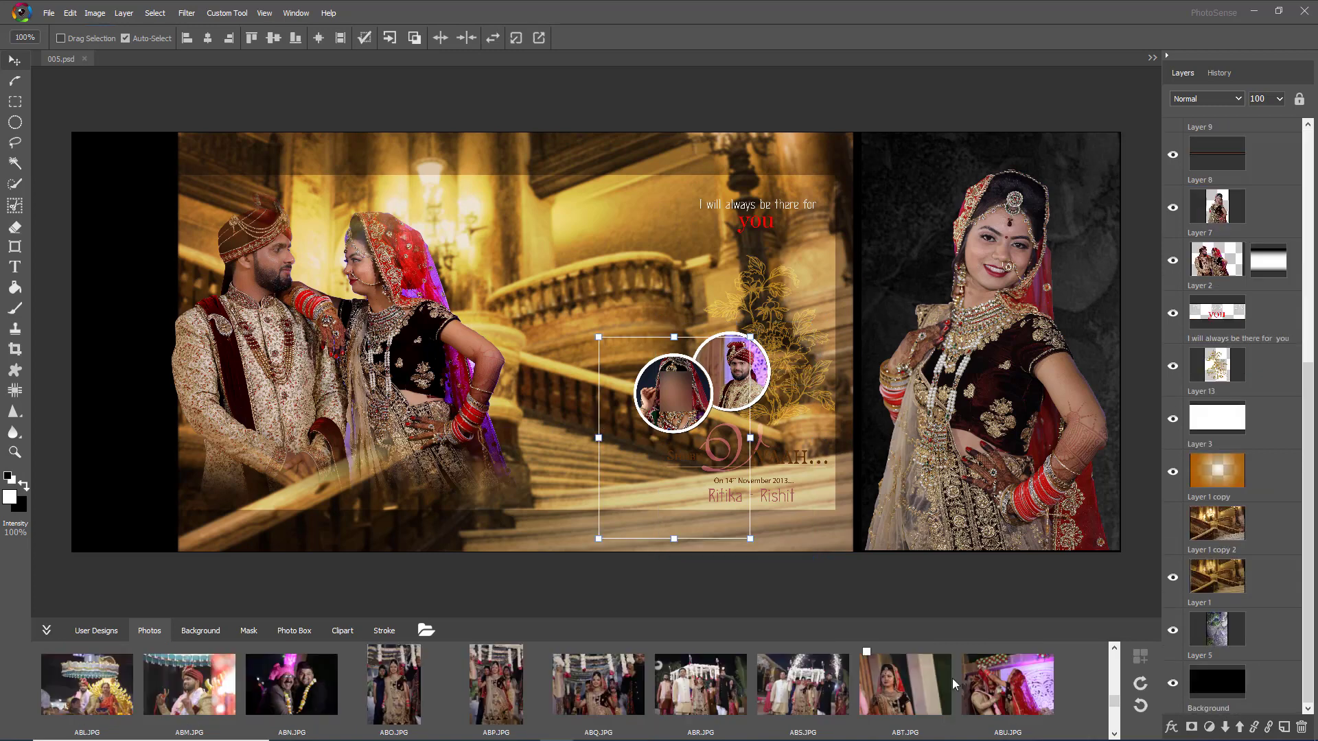
- Replace the bride placeholder in the lower round frame with the photo ABT.JPG
double_click(901, 692)
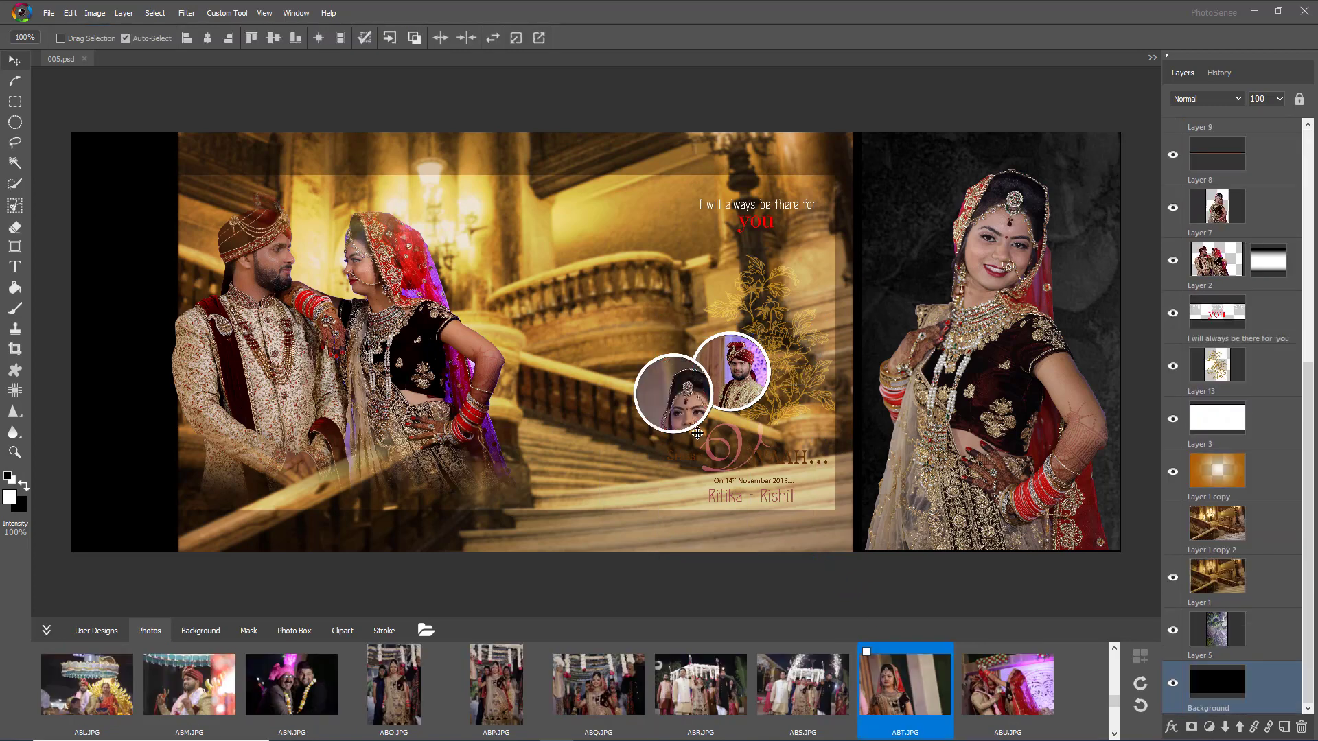
- Shrink the ABT.JPG photo in the lower round frame and reposition it so the bride's face and veil fill the circle
click(683, 404)
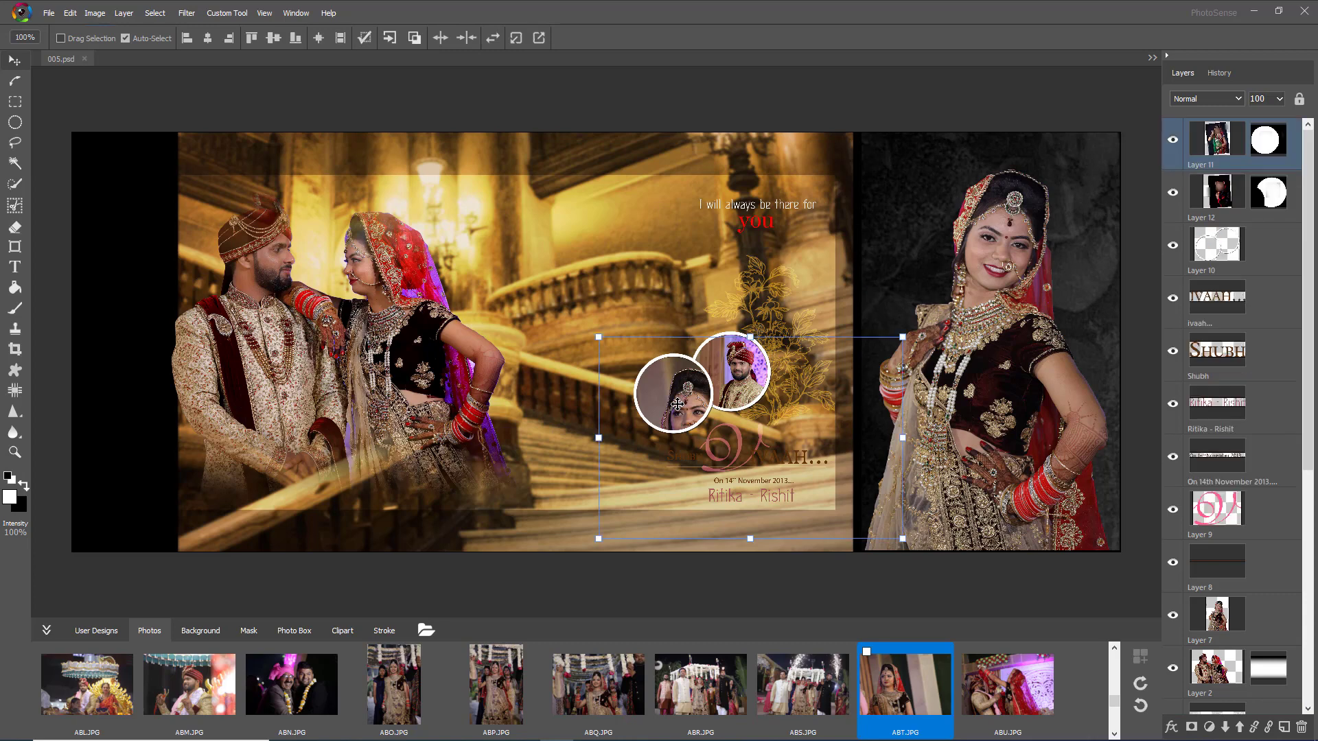
drag(676, 404, 657, 392)
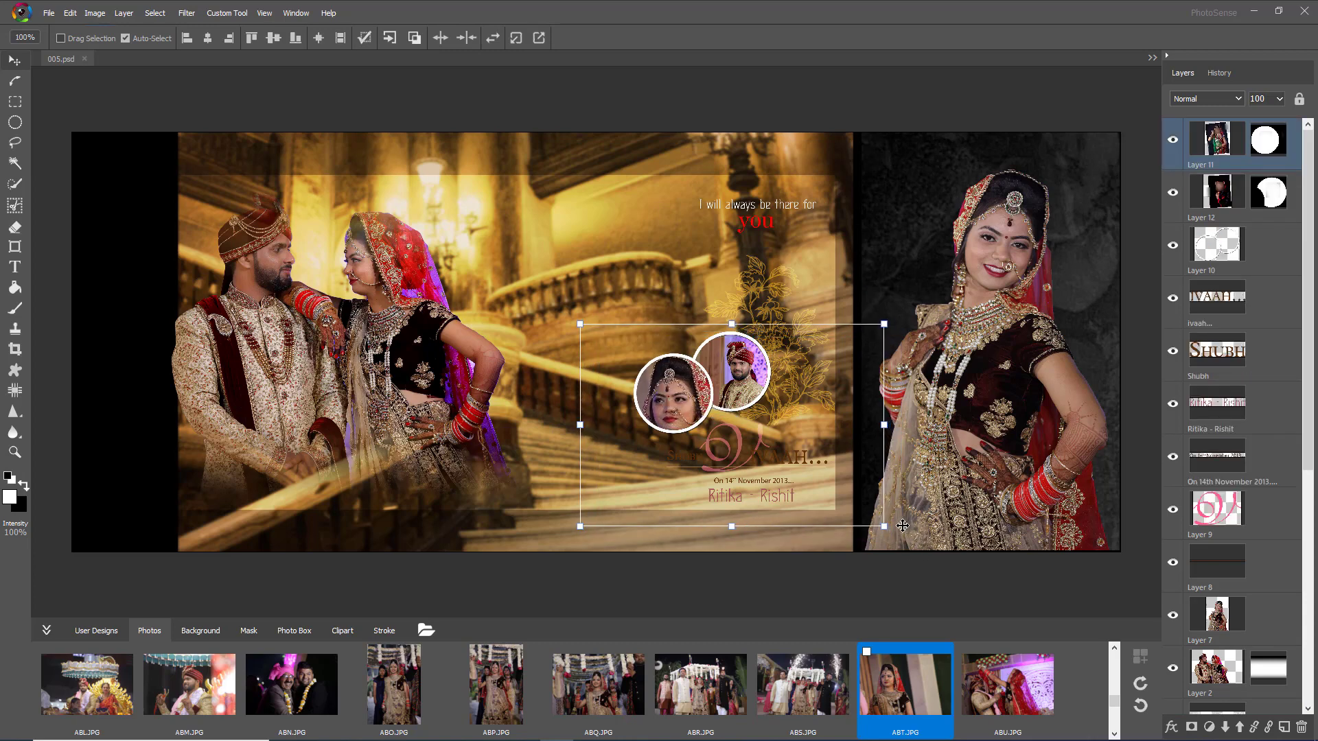
drag(886, 527, 795, 480)
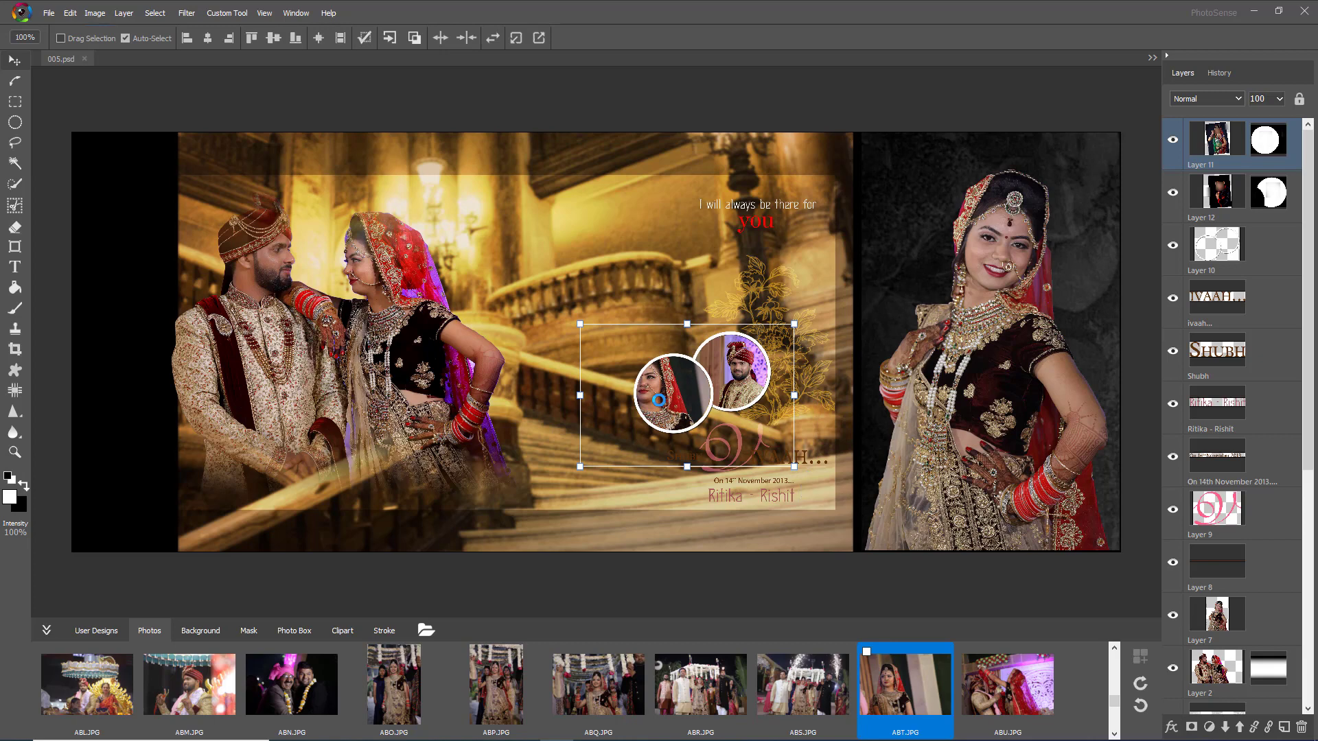
drag(660, 400, 683, 414)
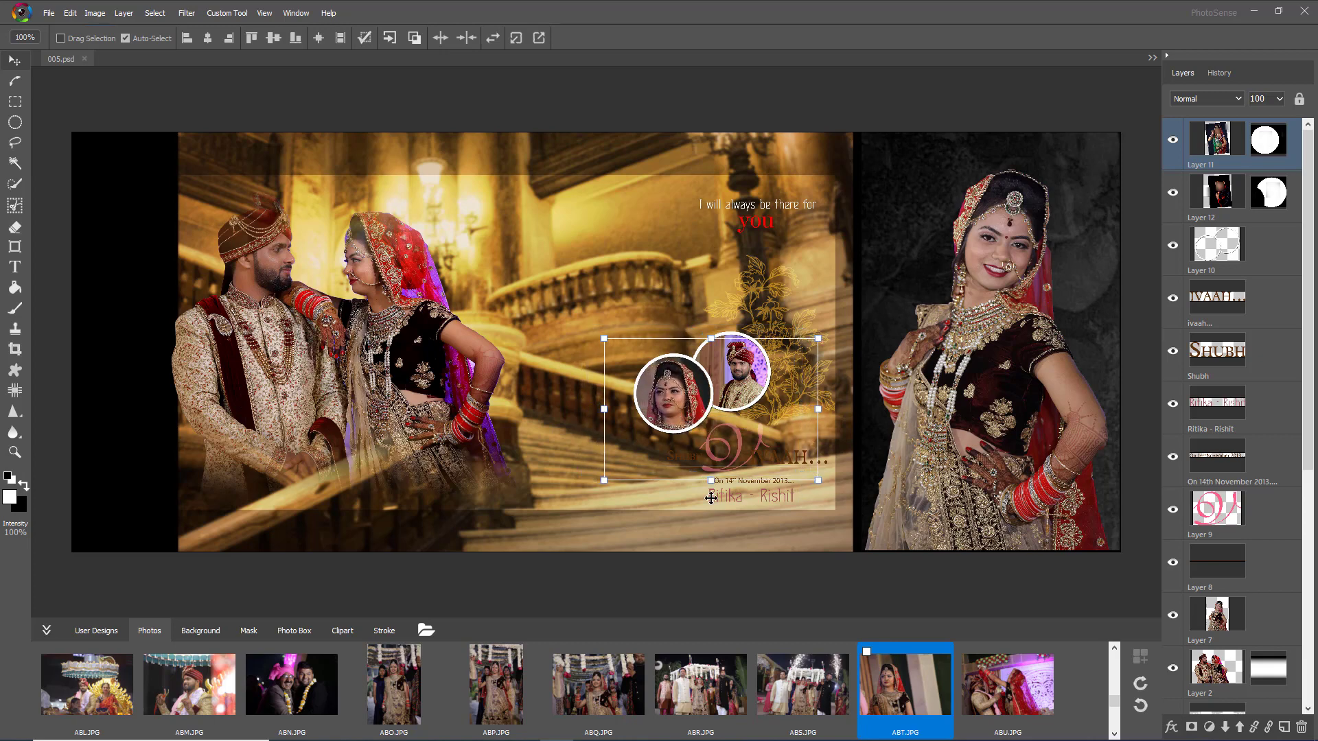
click(721, 583)
- Move the couple cut-out slightly upward on the staircase background
mouse_move(263, 396)
mouse_down()
mouse_move(232, 396)
mouse_move(260, 387)
mouse_up()
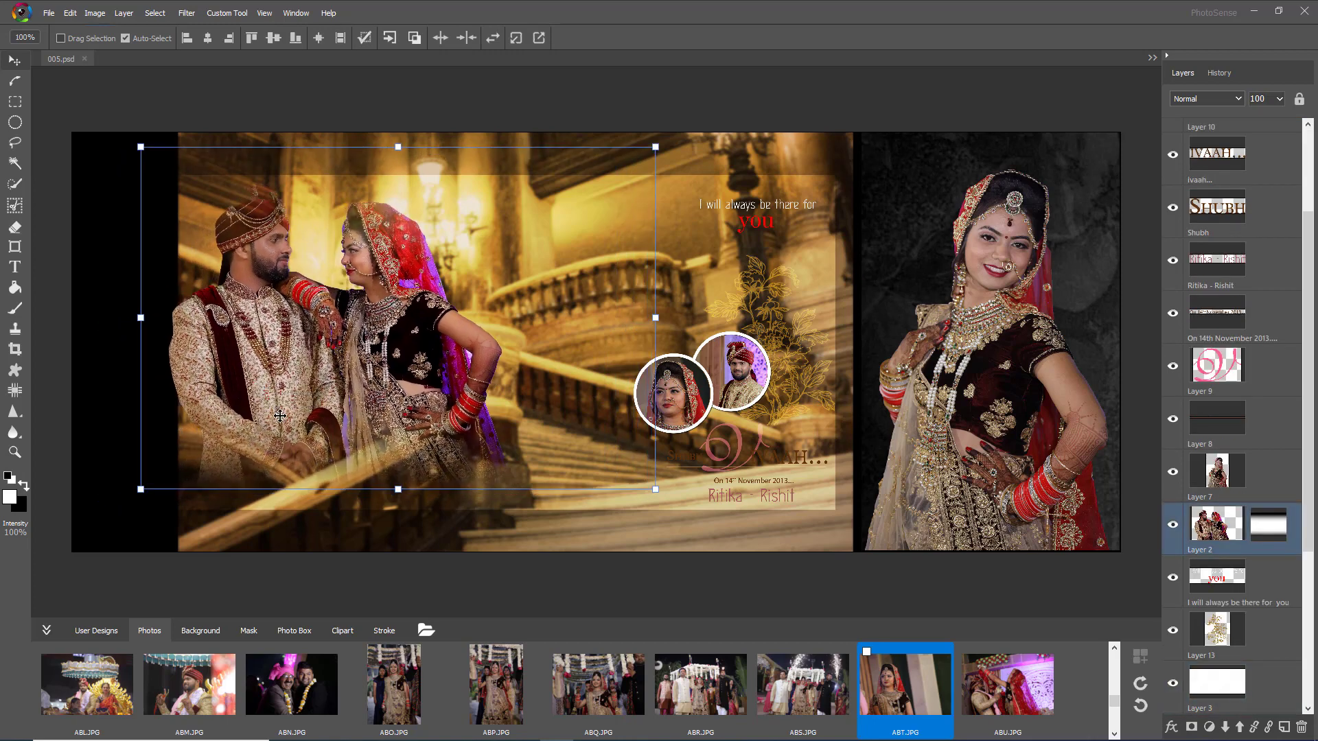
click(706, 580)
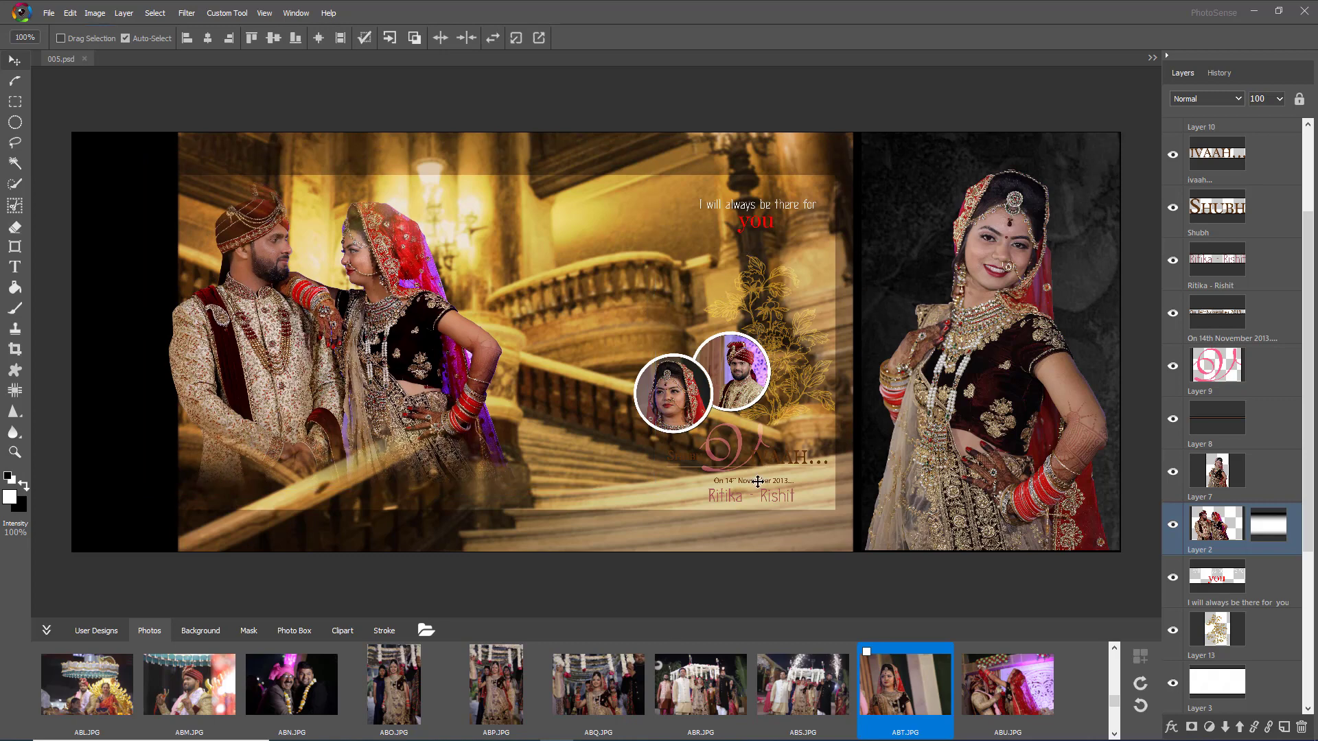
- Delete the couple's names and the wedding date text layers below the Shubh Vivaah title
drag(1305, 660, 1314, 374)
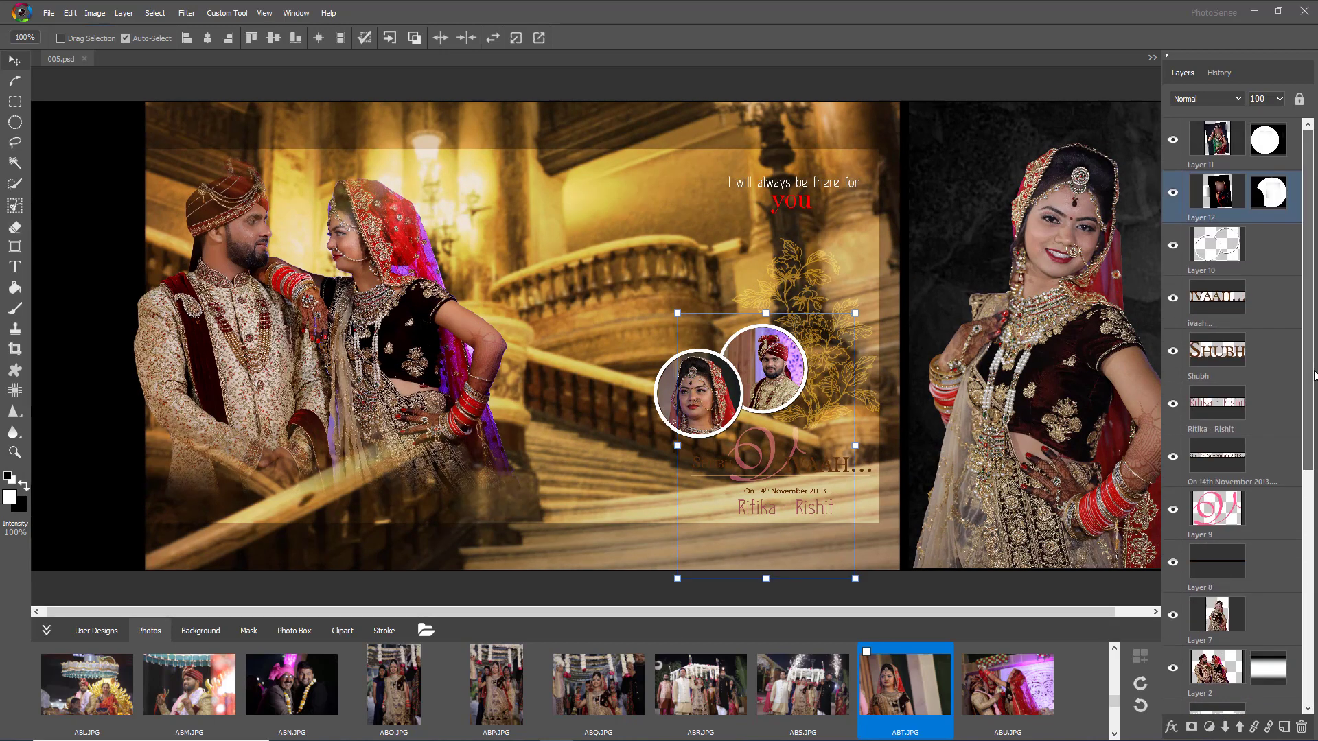
click(1197, 406)
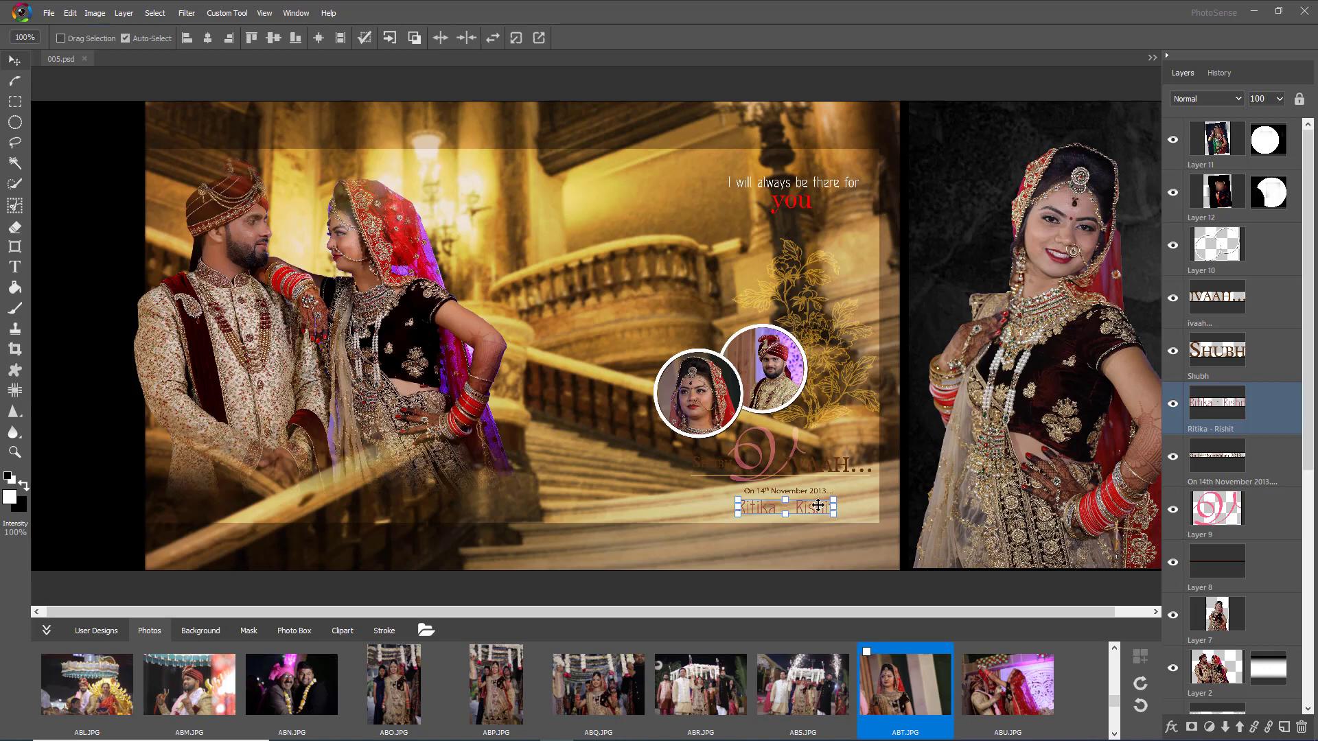
key(Delete)
click(1233, 410)
key(Delete)
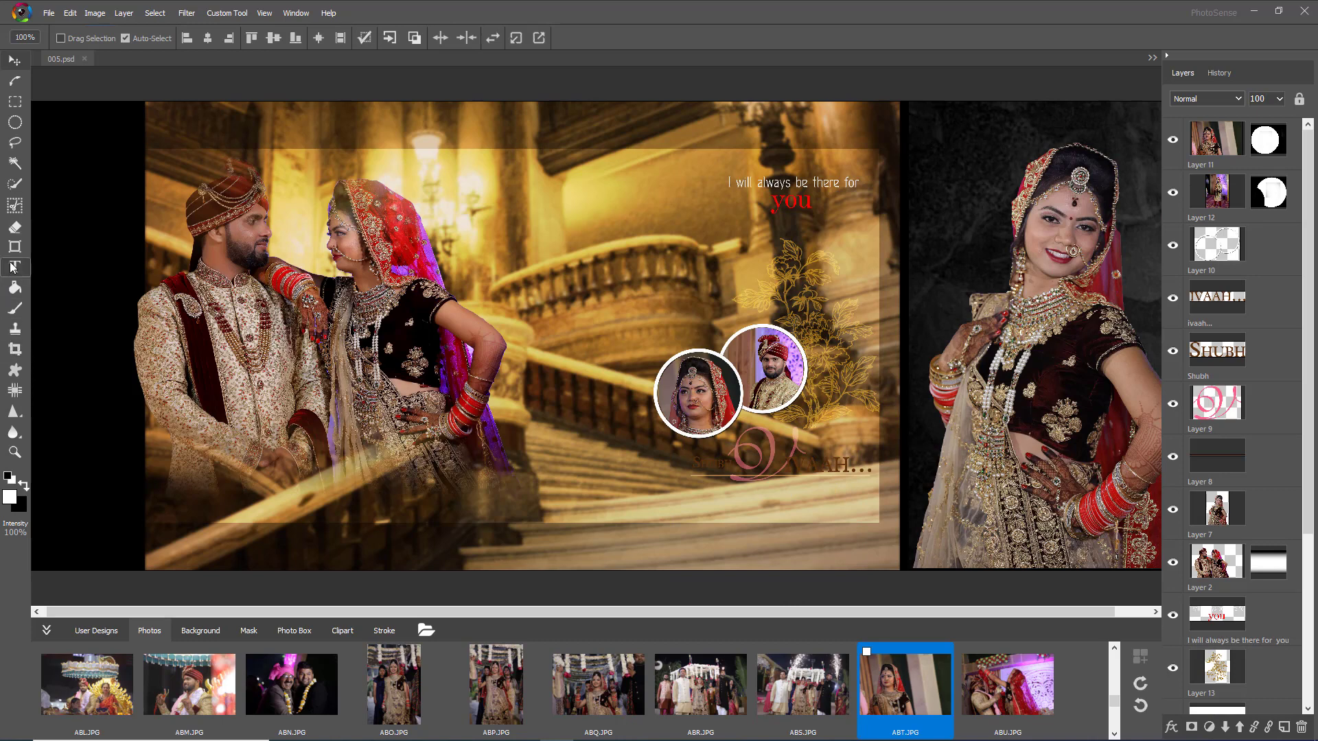
- Start a new text insertion and enter the text Abc Weds Xyz
click(458, 384)
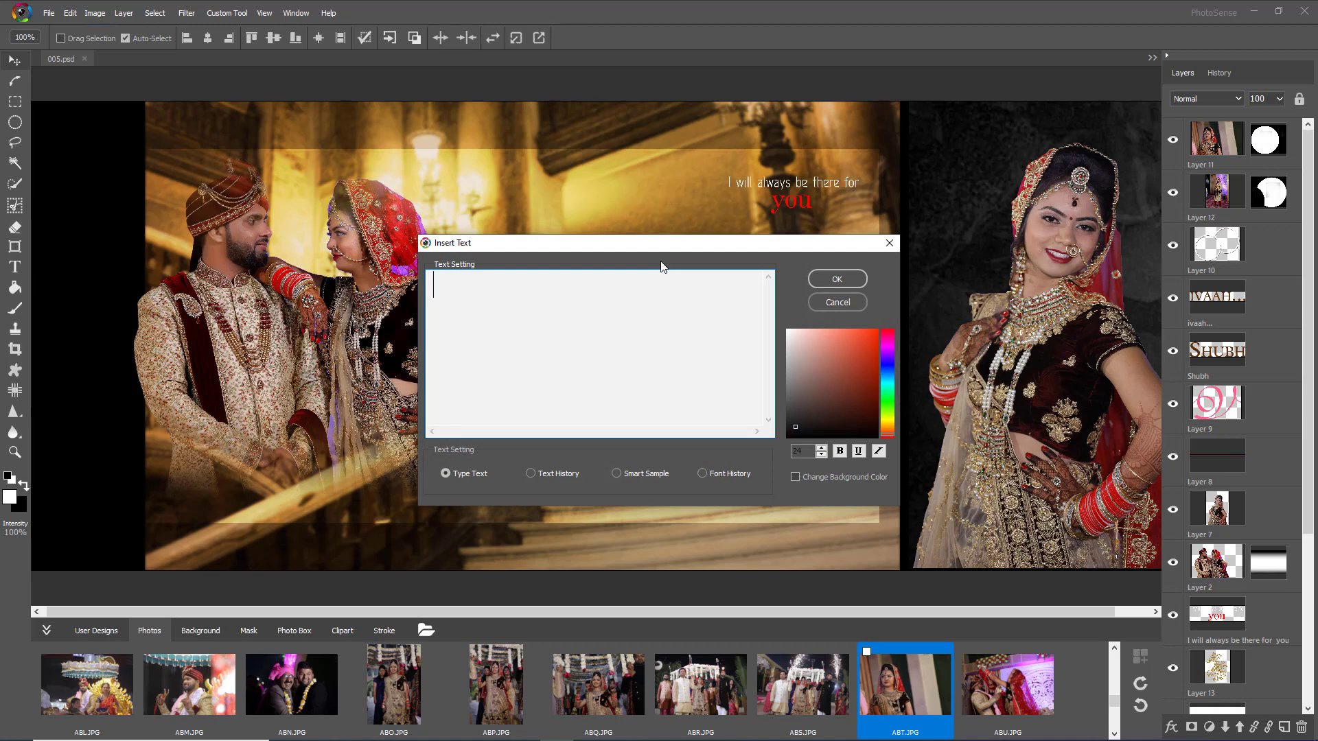
text(ABc)
key(BackSpace)
key(BackSpace)
text(bc Weds)
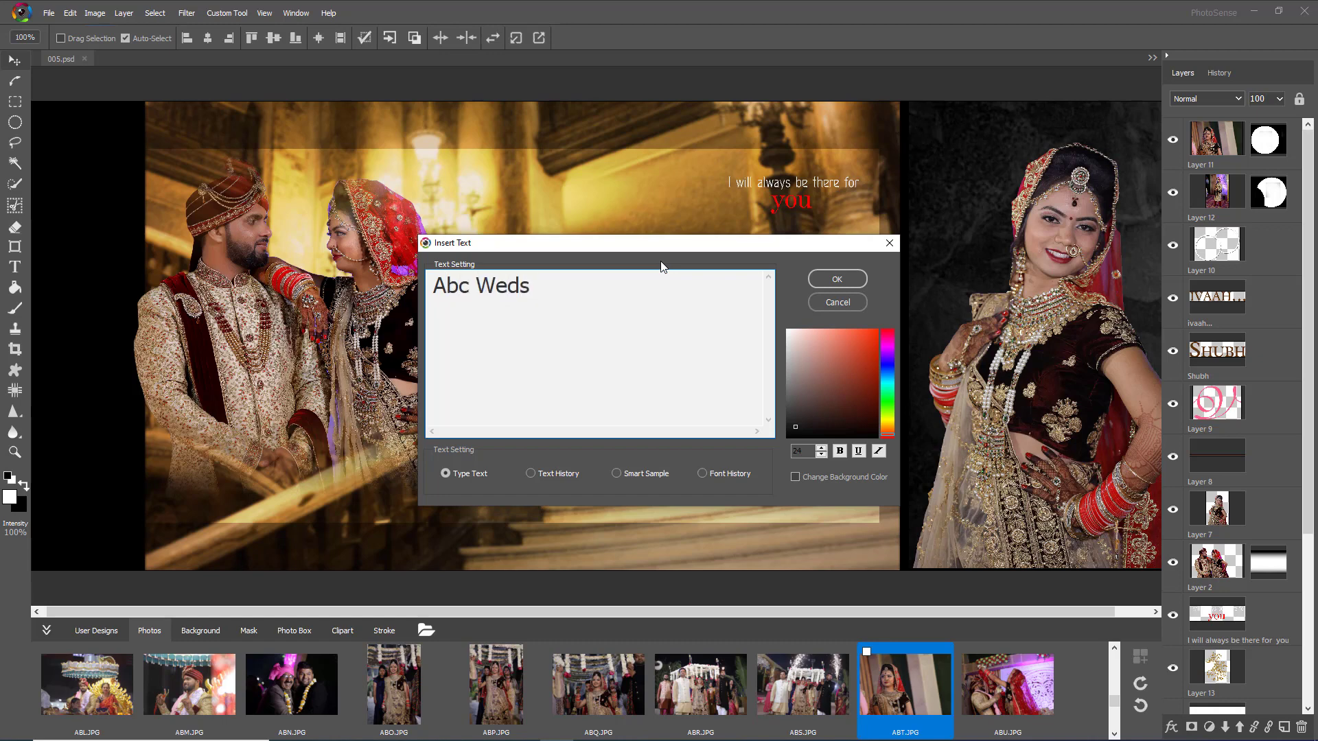
text( Z)
key(BackSpace)
text(Xyz)
- Pick a font for Abc Weds Xyz from the Smart Sample previews and insert the text into the spread
drag(725, 247, 459, 163)
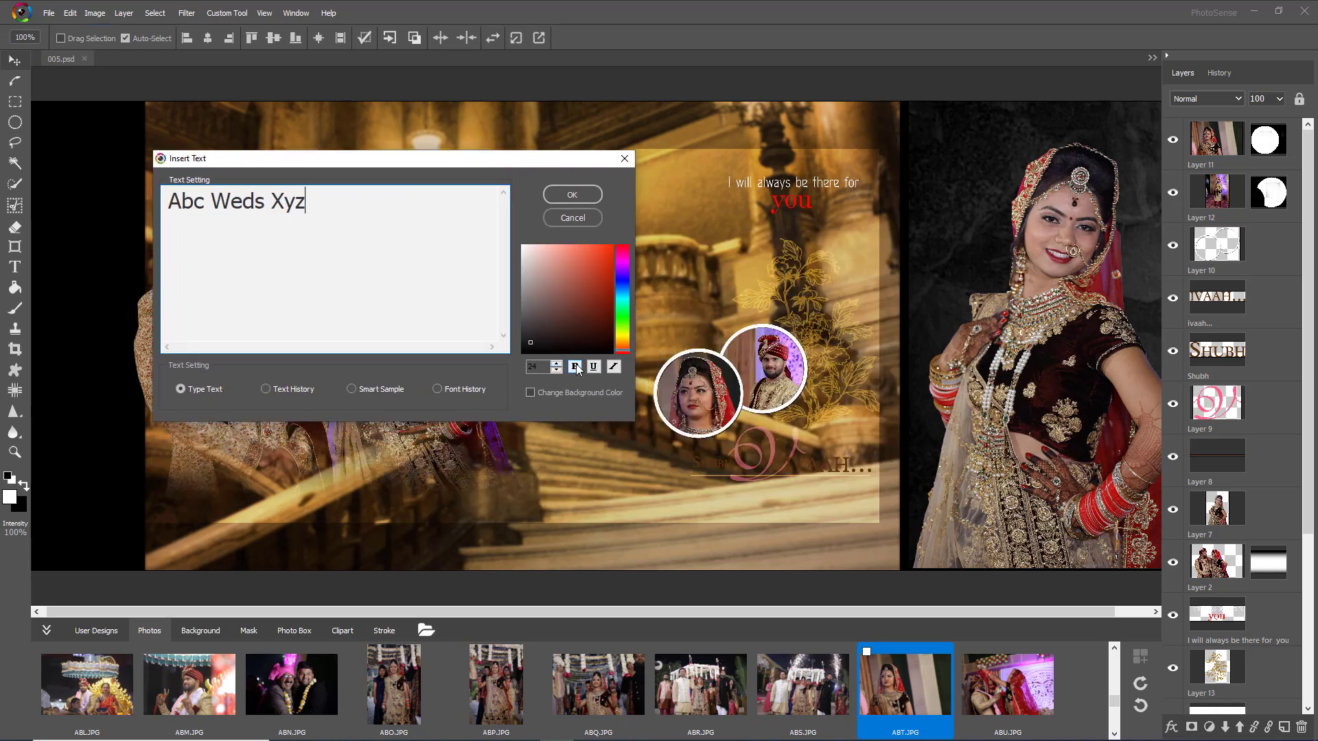
drag(332, 209, 167, 210)
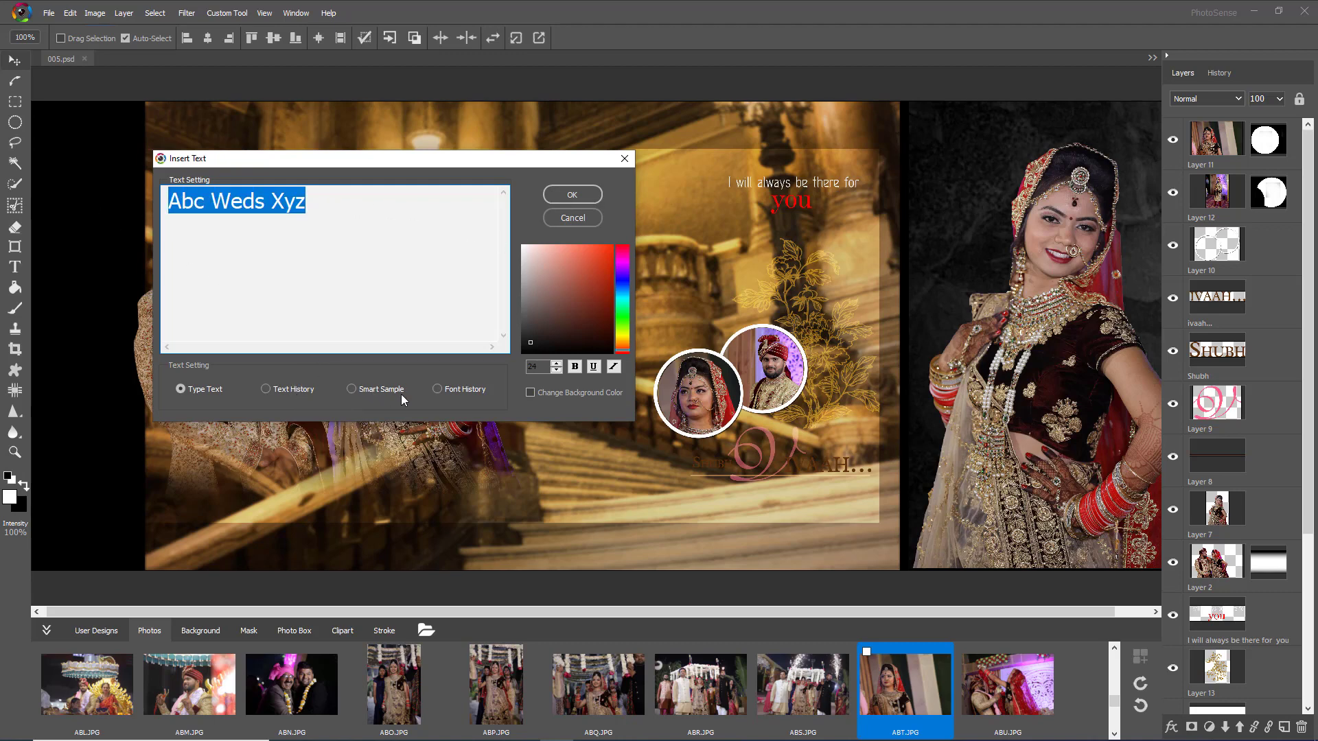
click(372, 388)
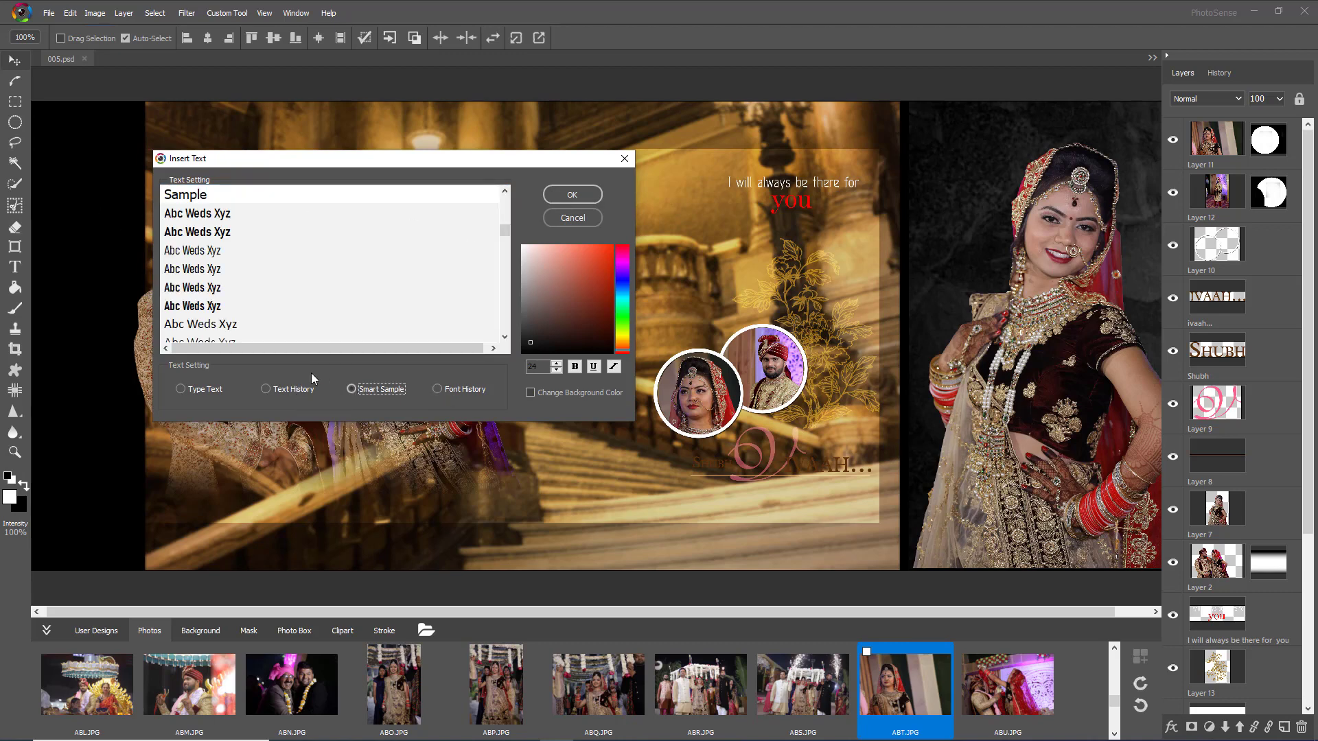
drag(504, 228, 505, 258)
click(249, 218)
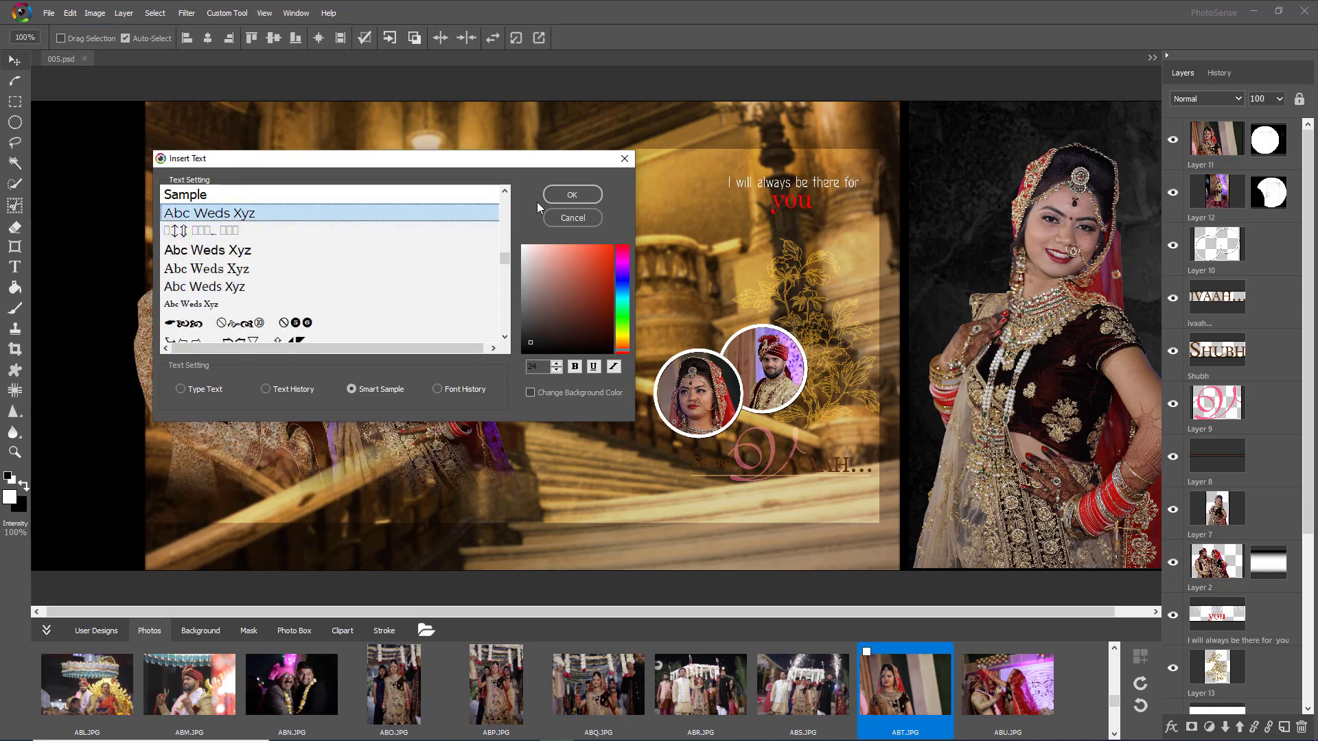
click(560, 193)
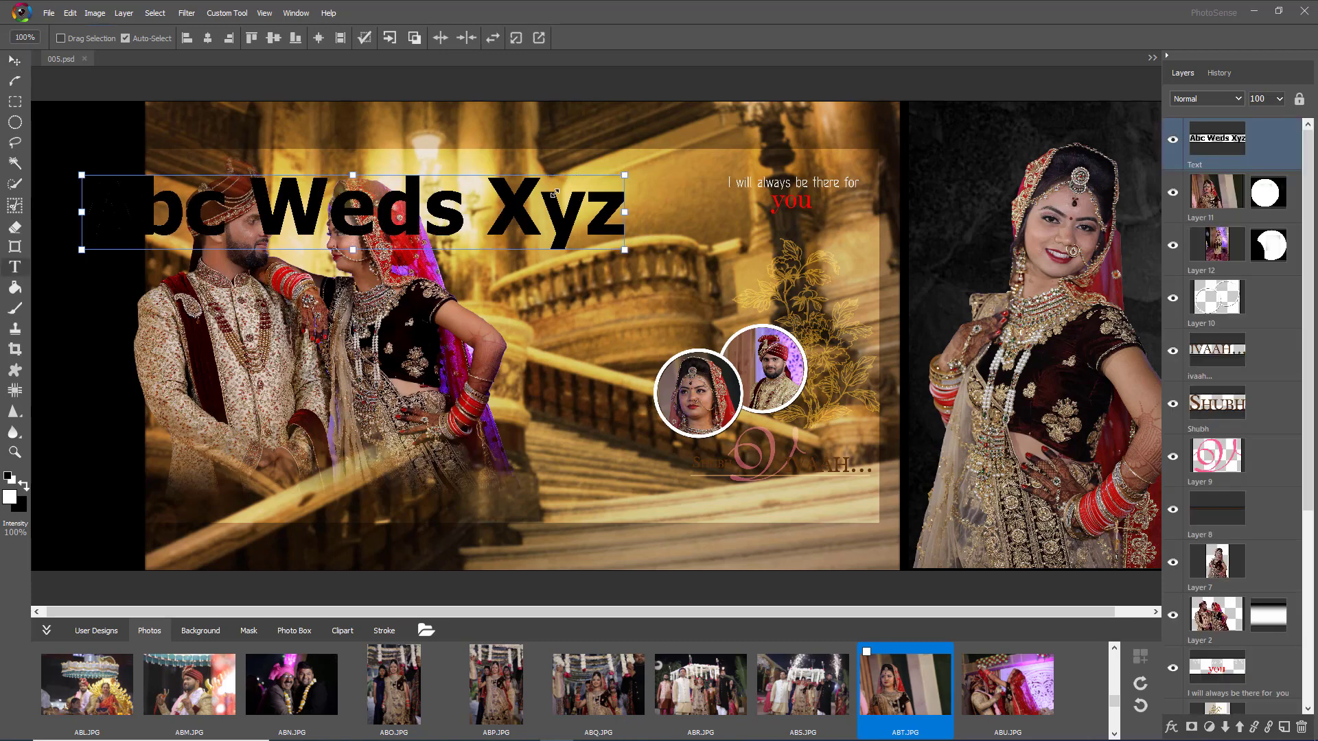
- Scale down the Abc Weds Xyz text and place it below the Shubh Vivaah title
drag(554, 194, 326, 236)
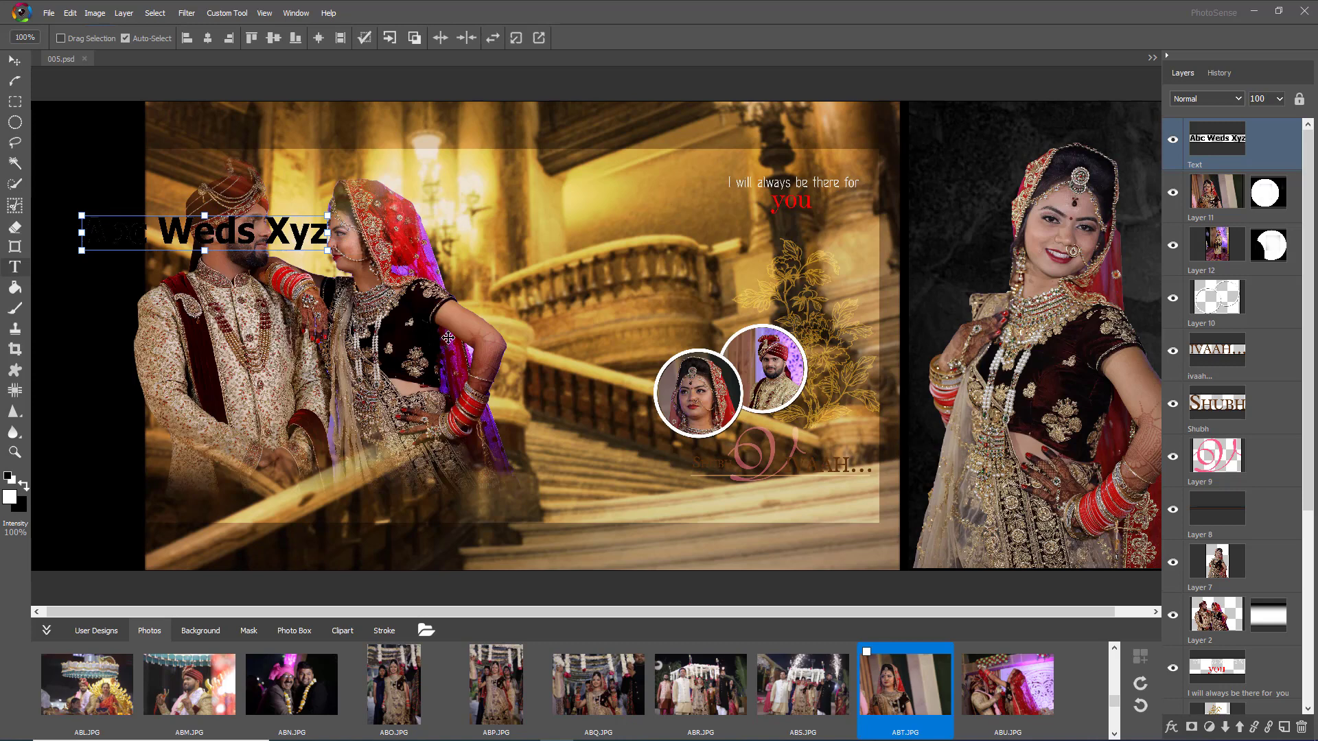
drag(640, 468, 760, 500)
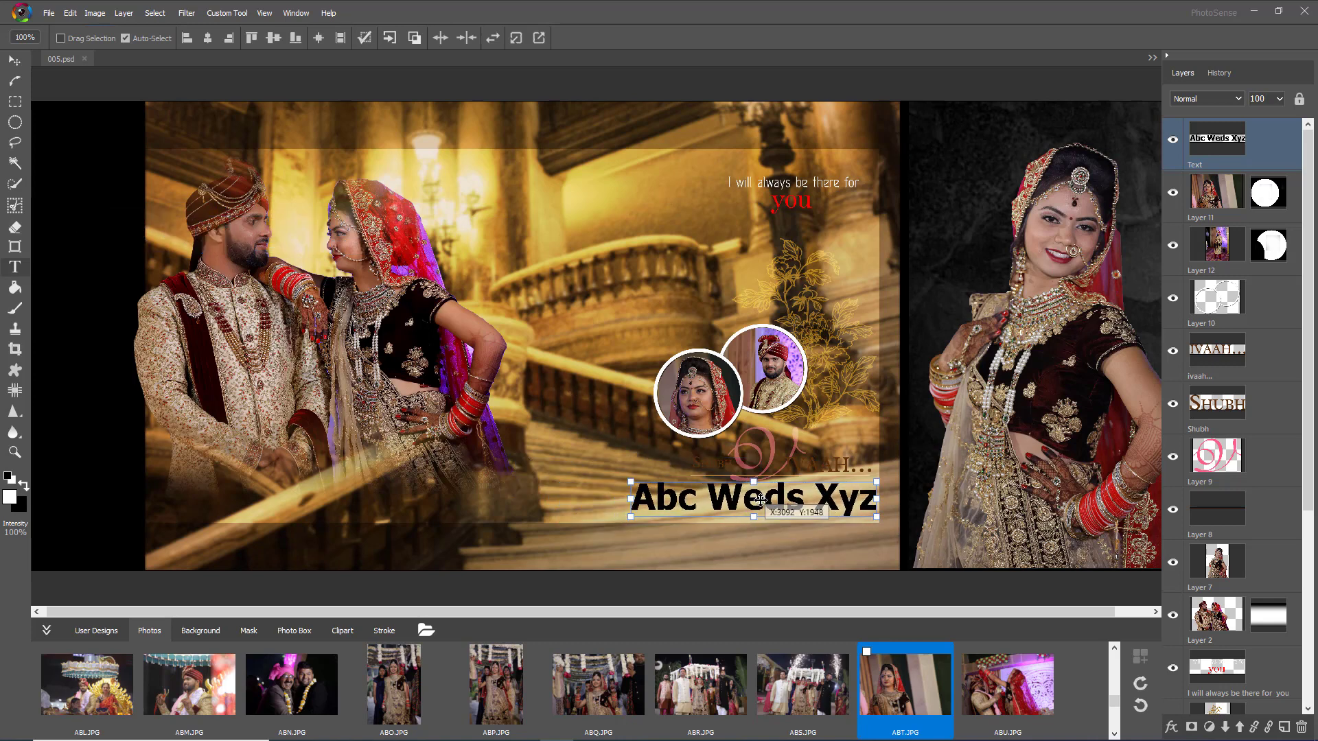
drag(630, 499, 690, 500)
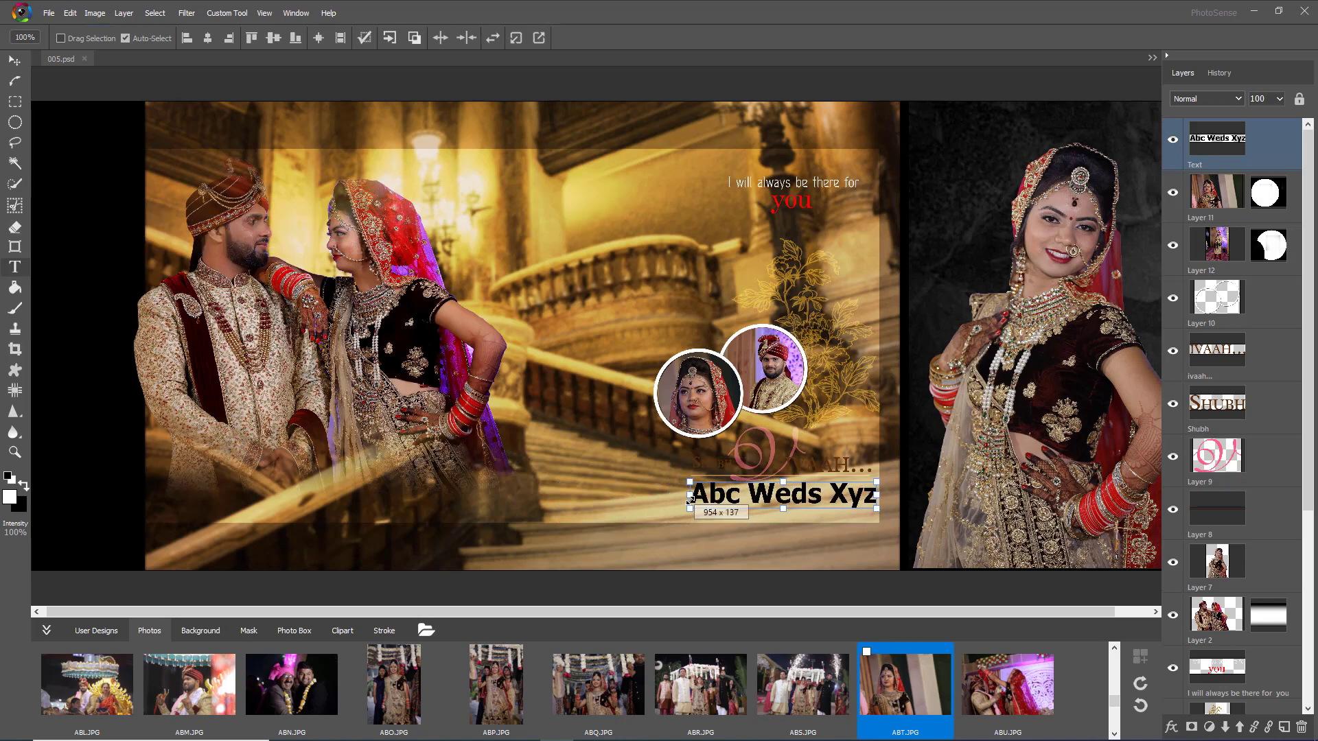
drag(791, 501, 790, 506)
drag(876, 487, 868, 489)
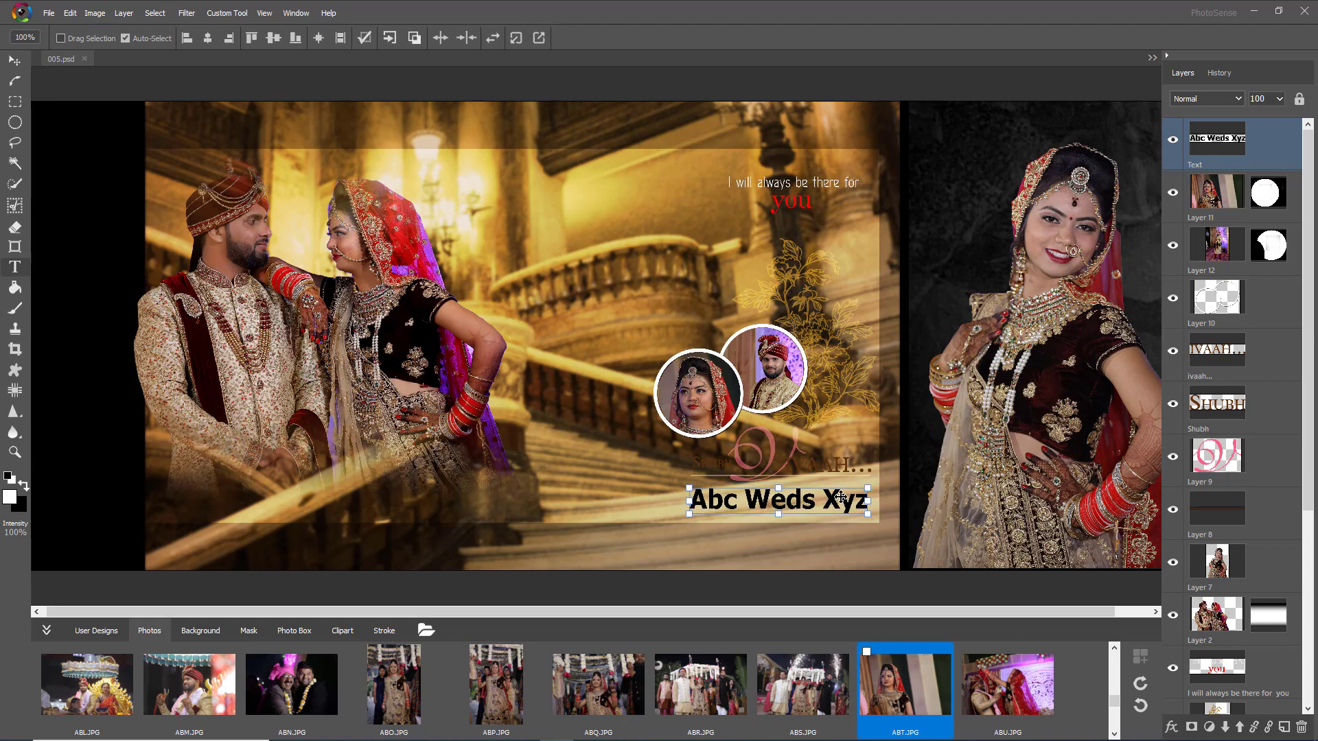
- Open a Color Overlay for the Abc Weds Xyz text and set its mode to Gradient - H
scroll(841, 497, up, 2)
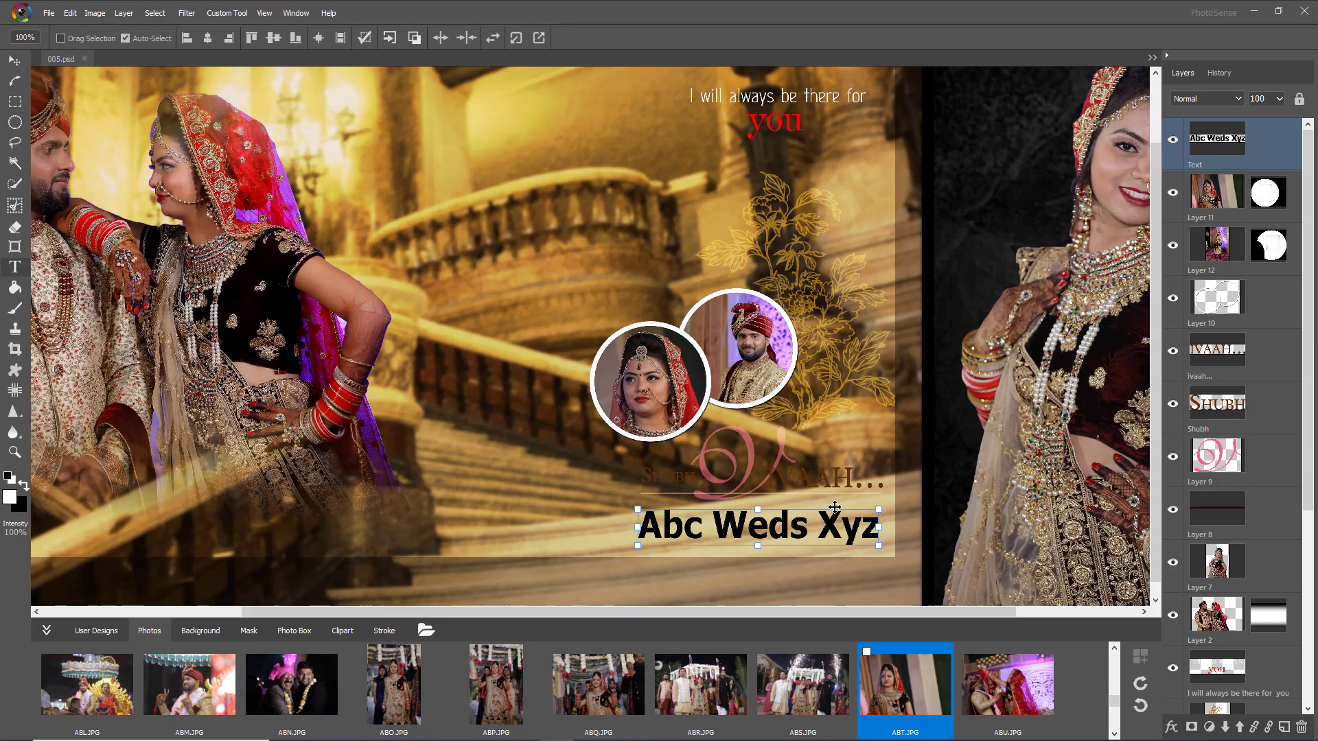
click(1171, 726)
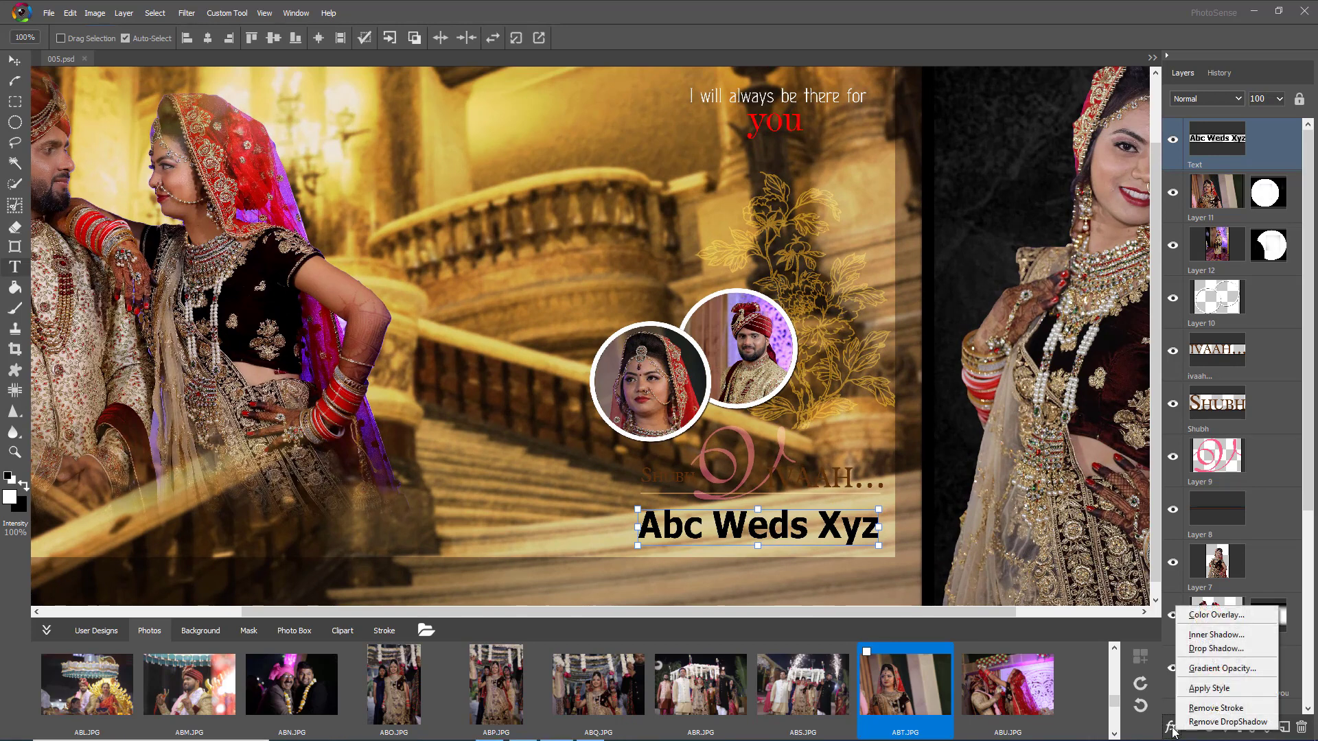
click(1225, 616)
drag(582, 244, 350, 153)
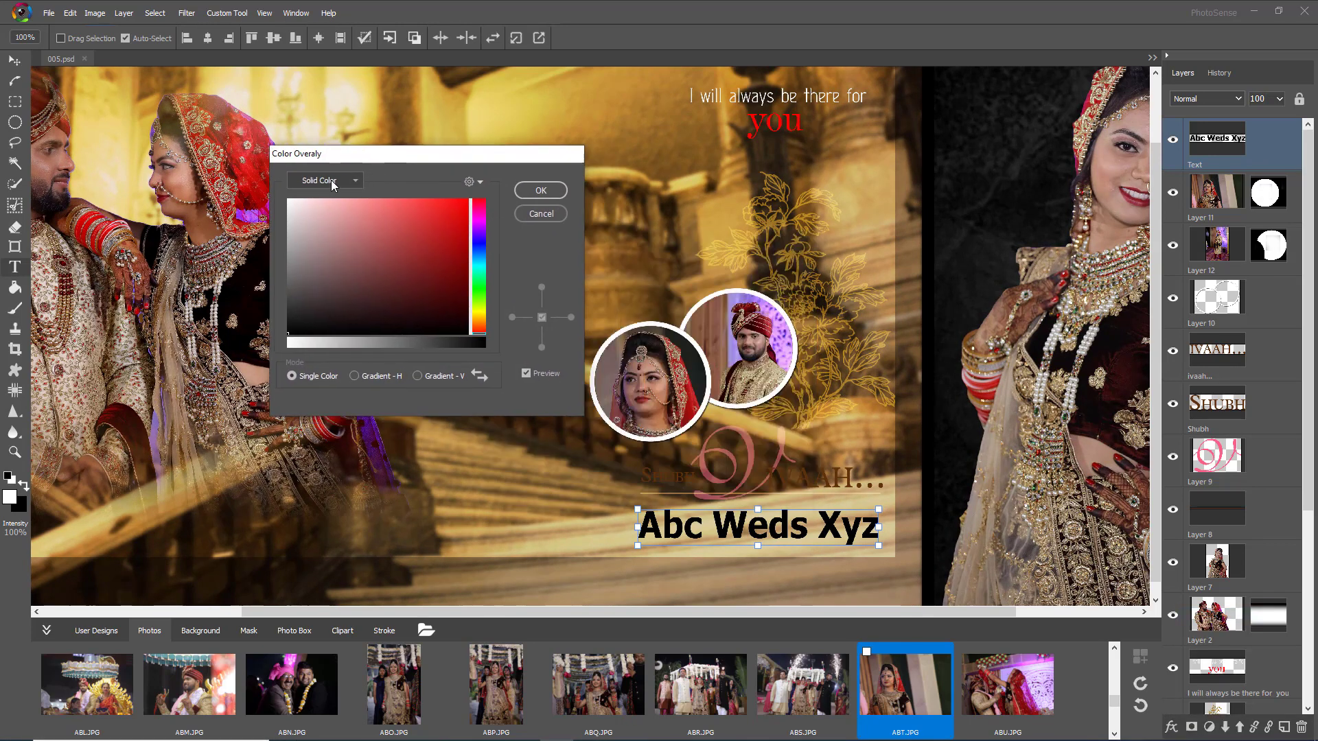
click(331, 180)
click(377, 169)
click(394, 381)
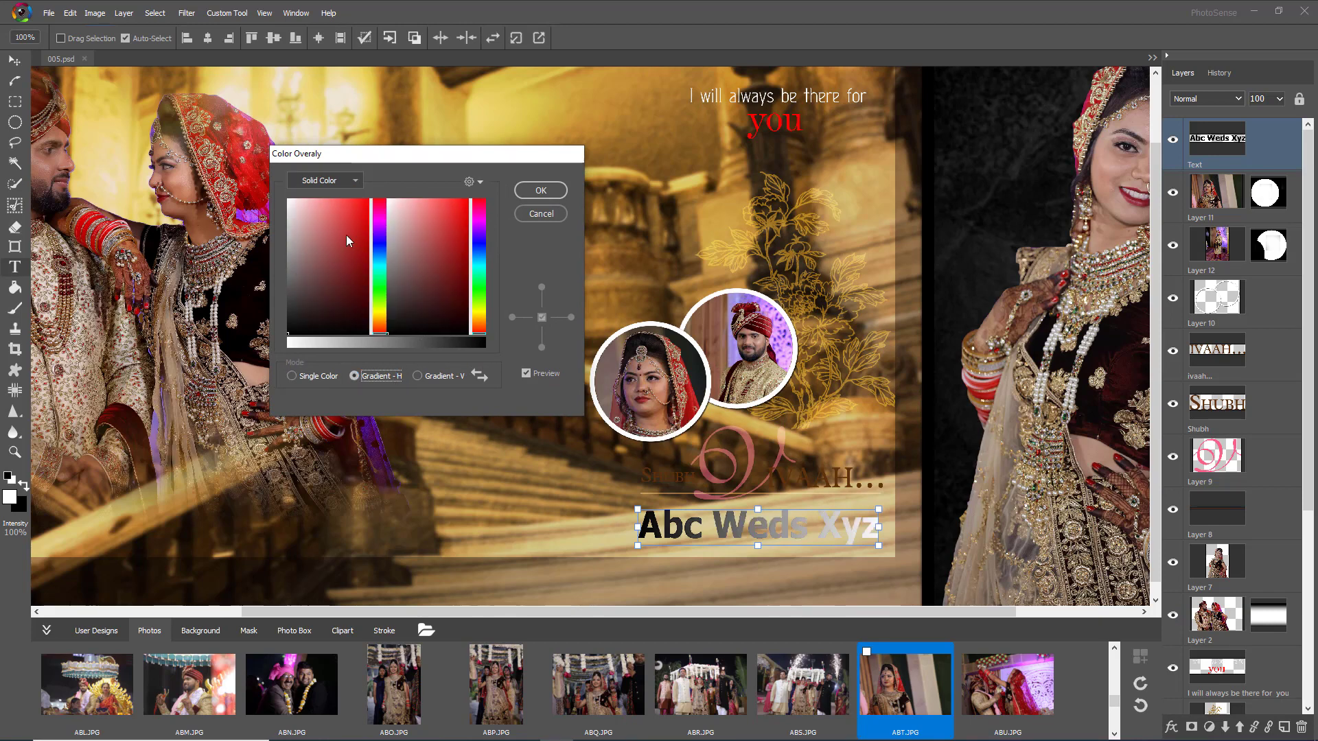
- Set the overlay gradient from light red to dark golden brown and apply it to the Abc Weds Xyz text
click(344, 213)
click(414, 266)
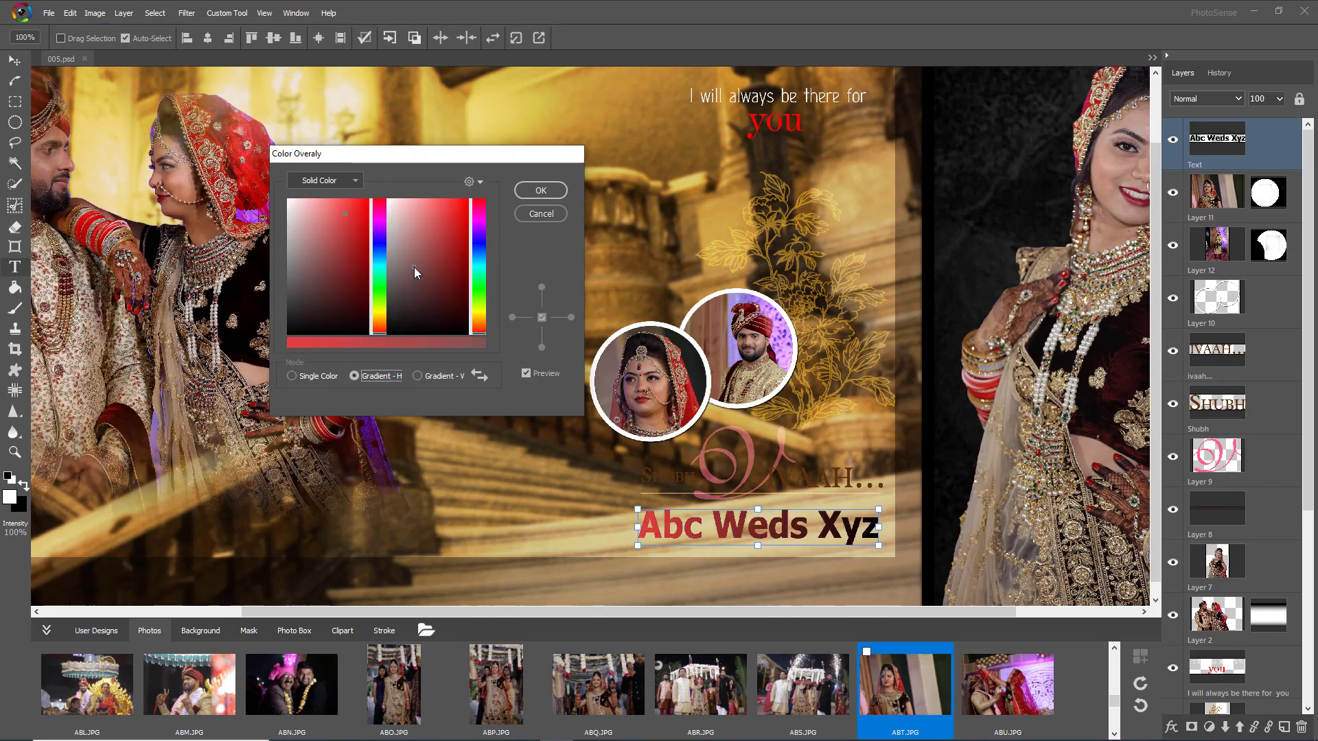
drag(414, 266, 407, 240)
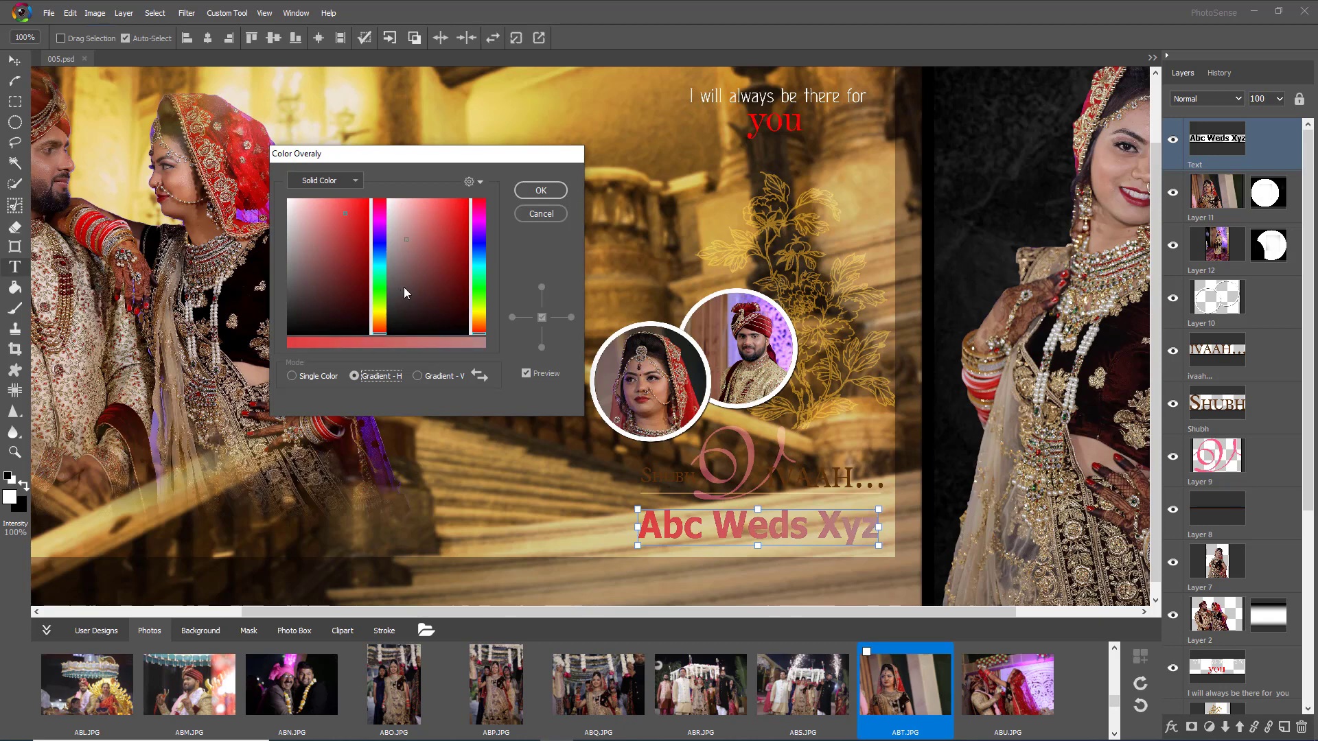
click(479, 310)
click(481, 317)
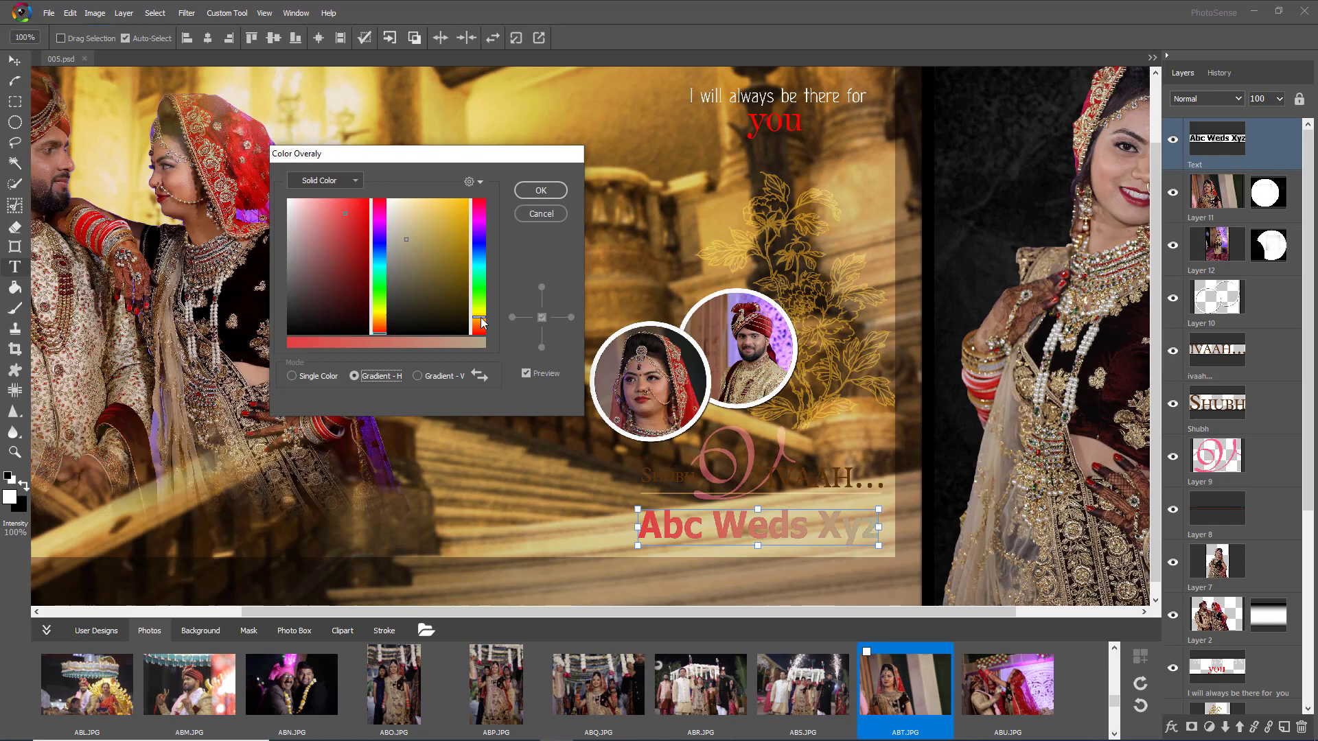
click(446, 218)
click(447, 263)
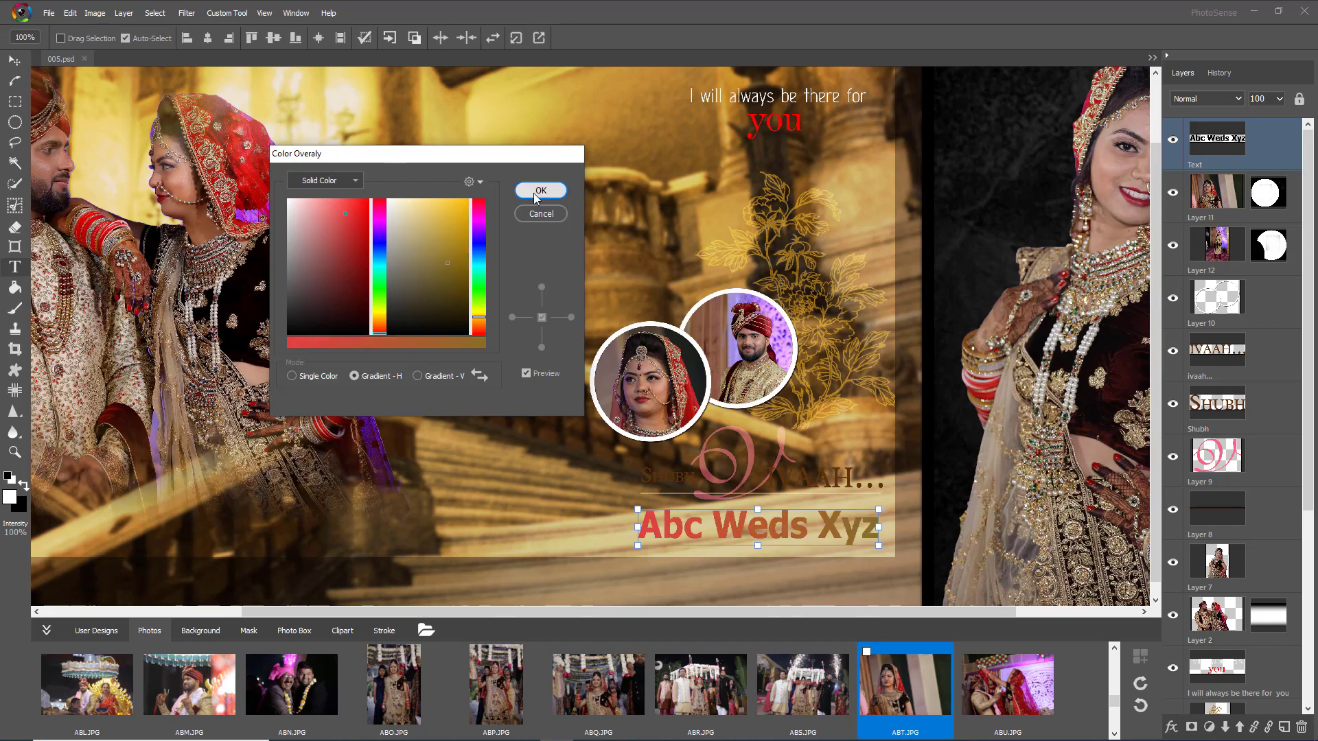
click(536, 192)
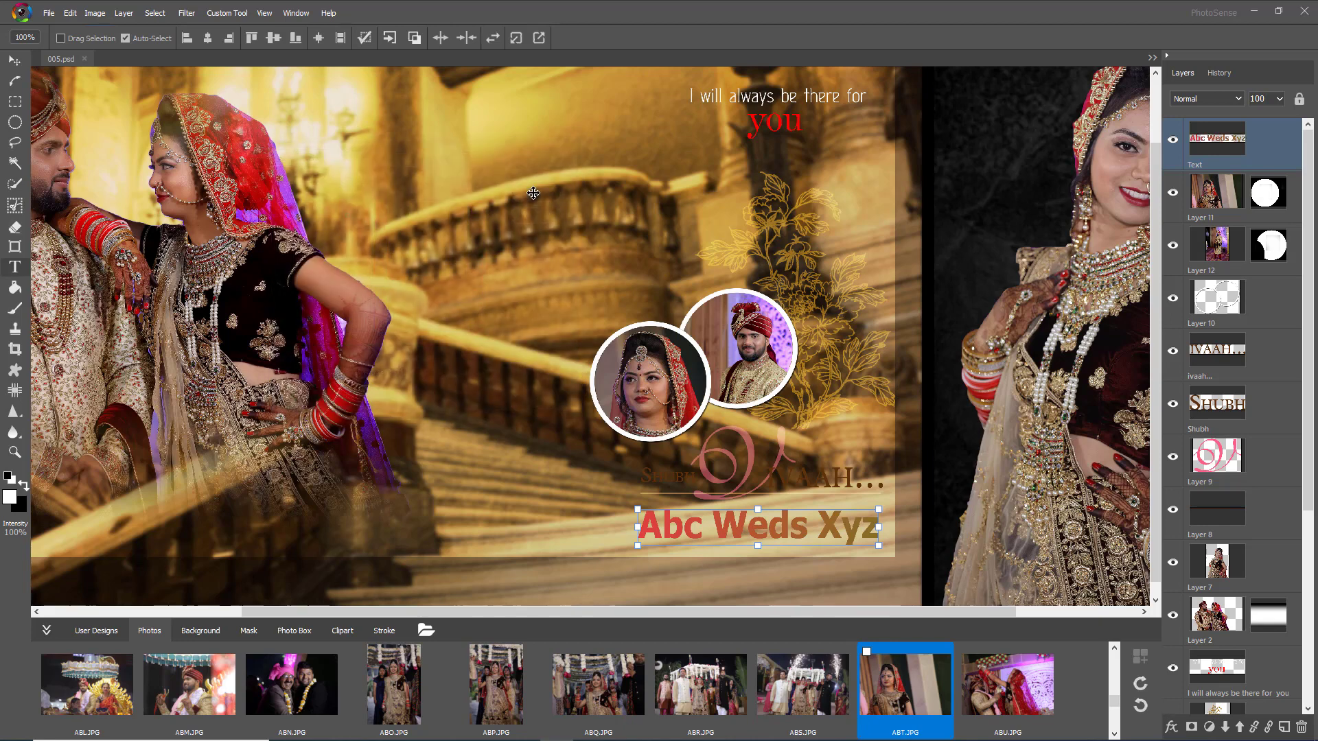
- Nudge the Abc Weds Xyz text slightly and apply a drop shadow with size 8 to it
drag(737, 525, 734, 526)
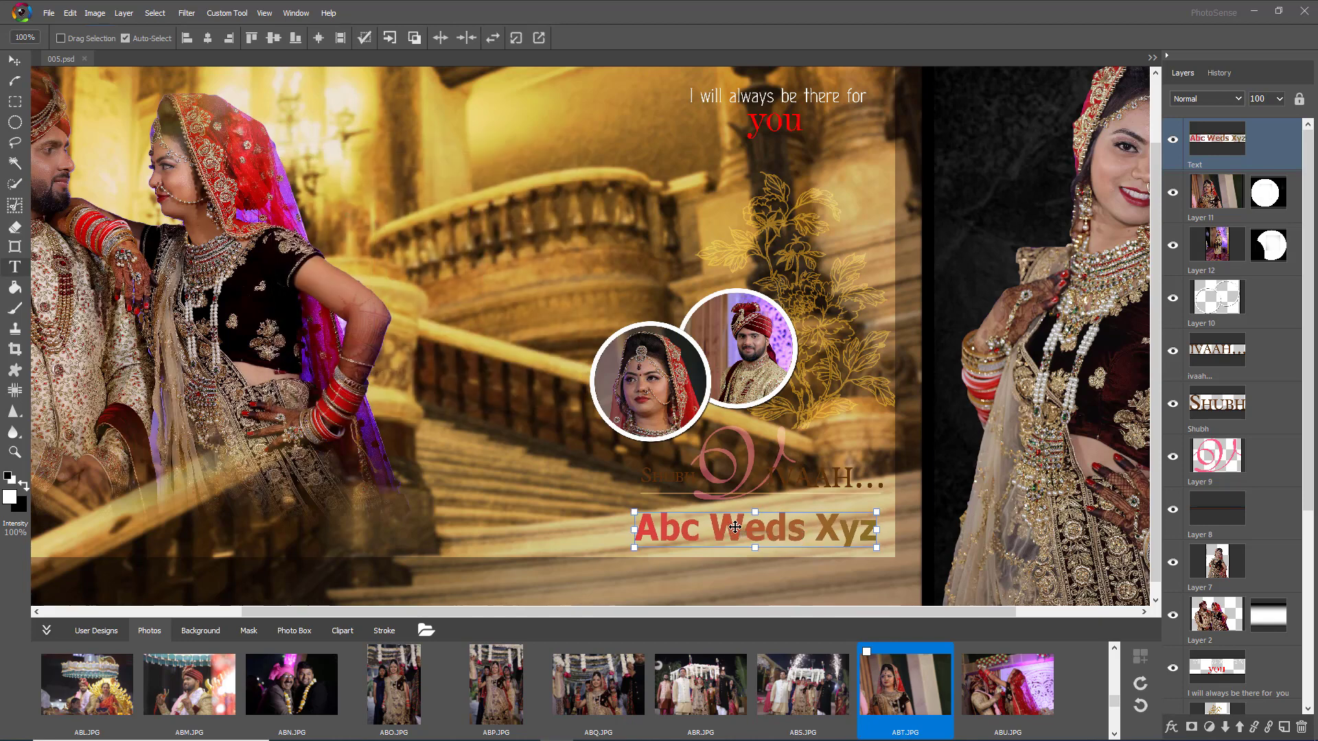
click(1172, 727)
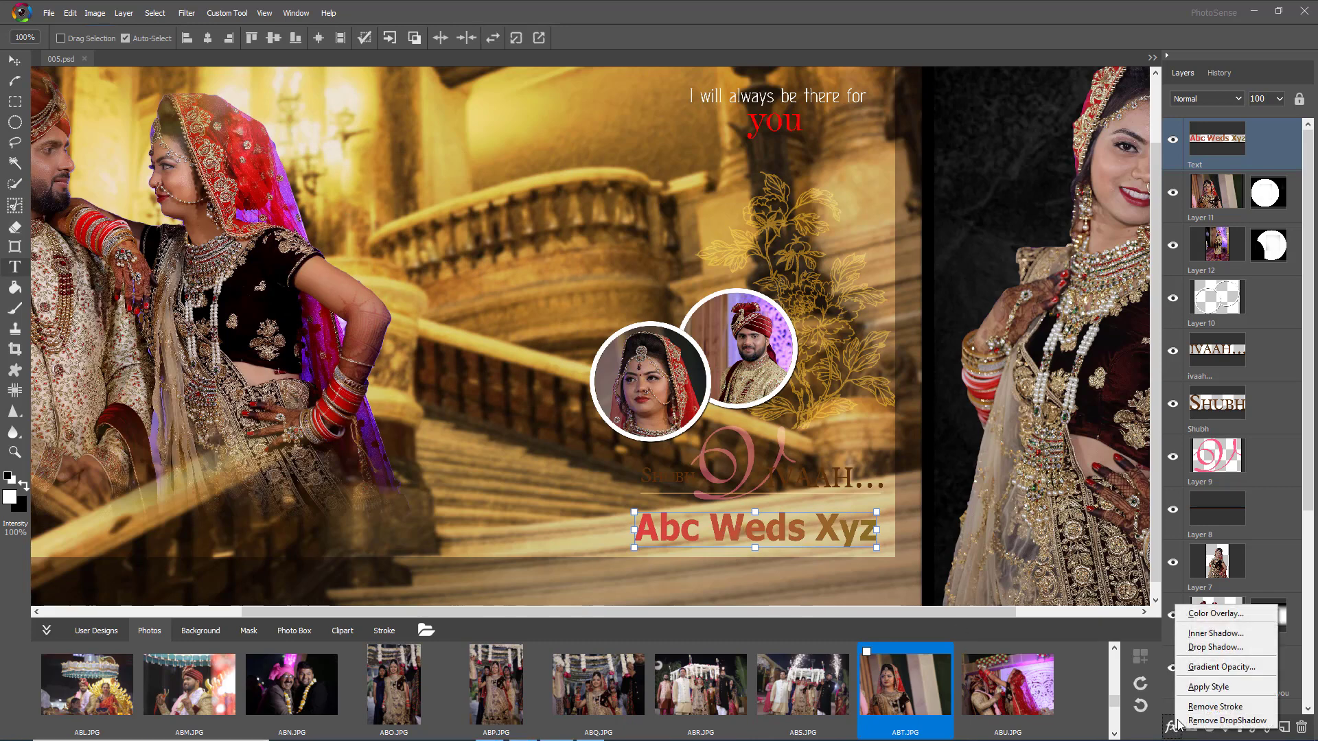
click(1241, 647)
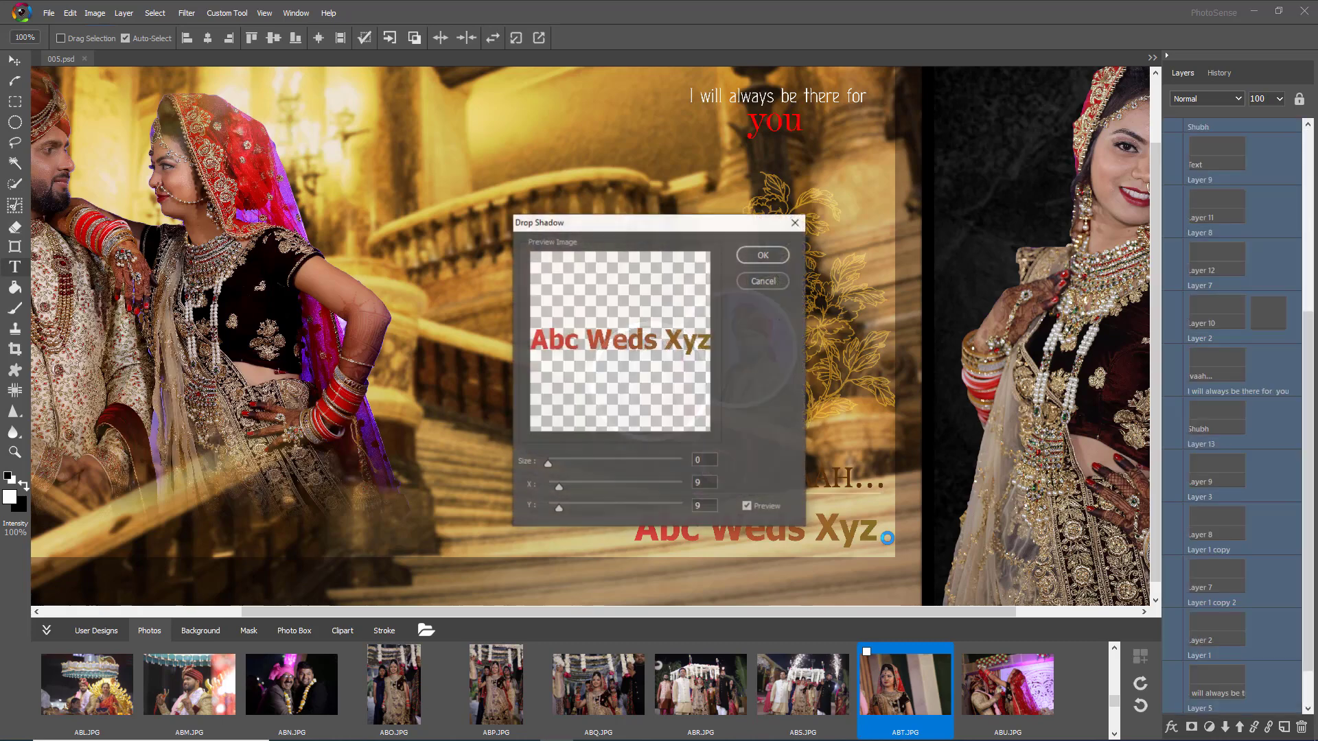
drag(639, 227, 498, 220)
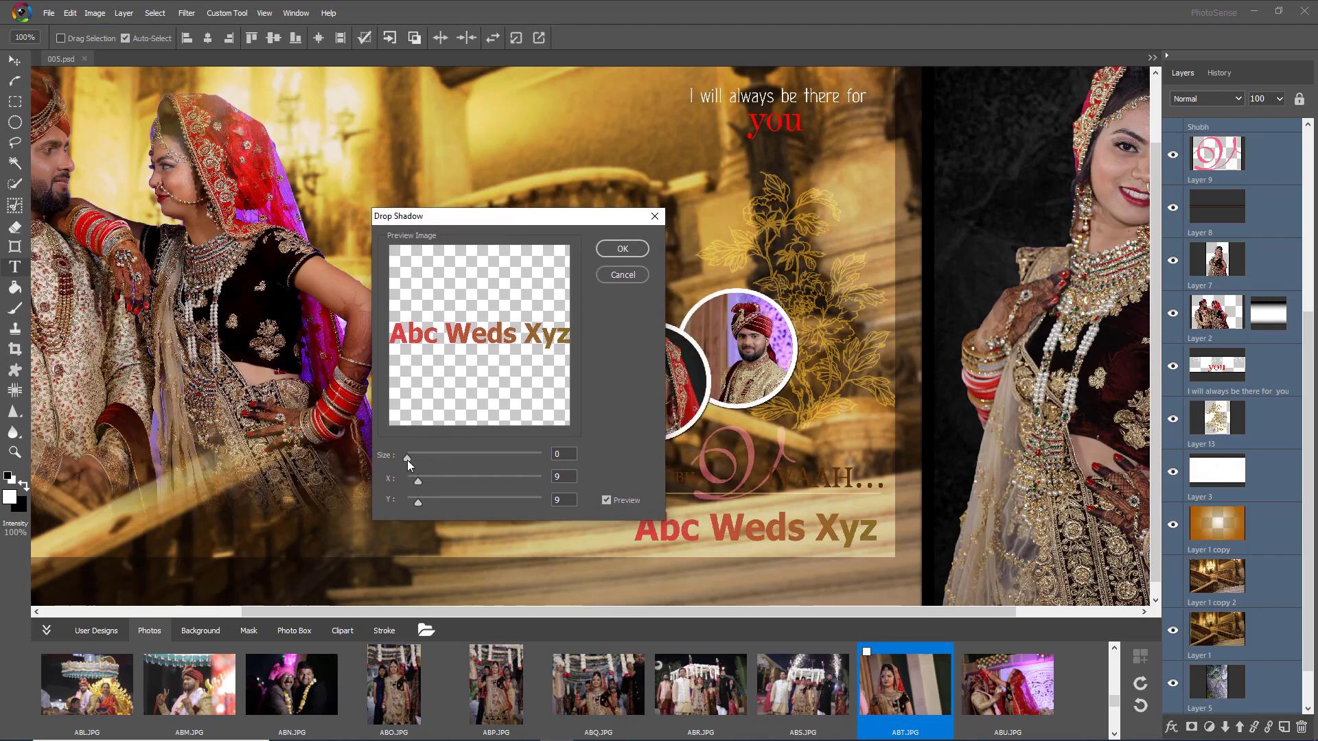
drag(407, 460, 416, 460)
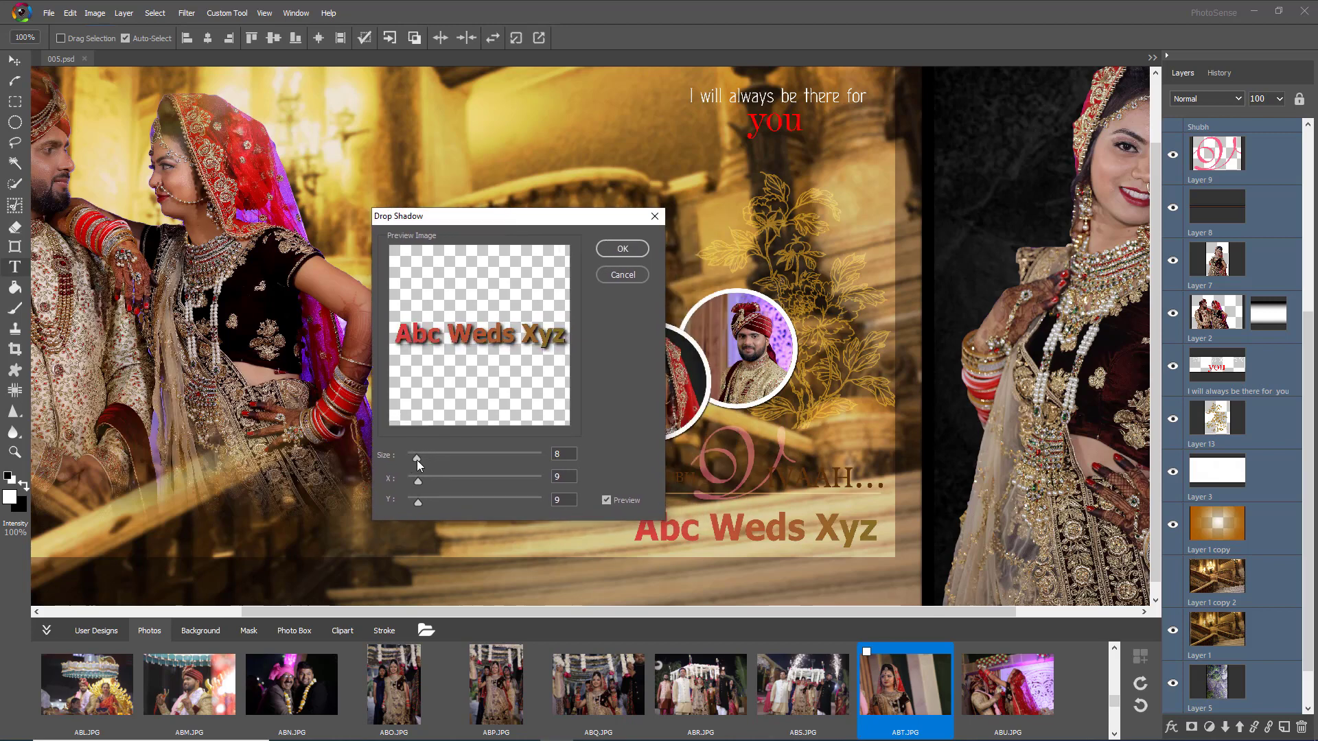
click(621, 249)
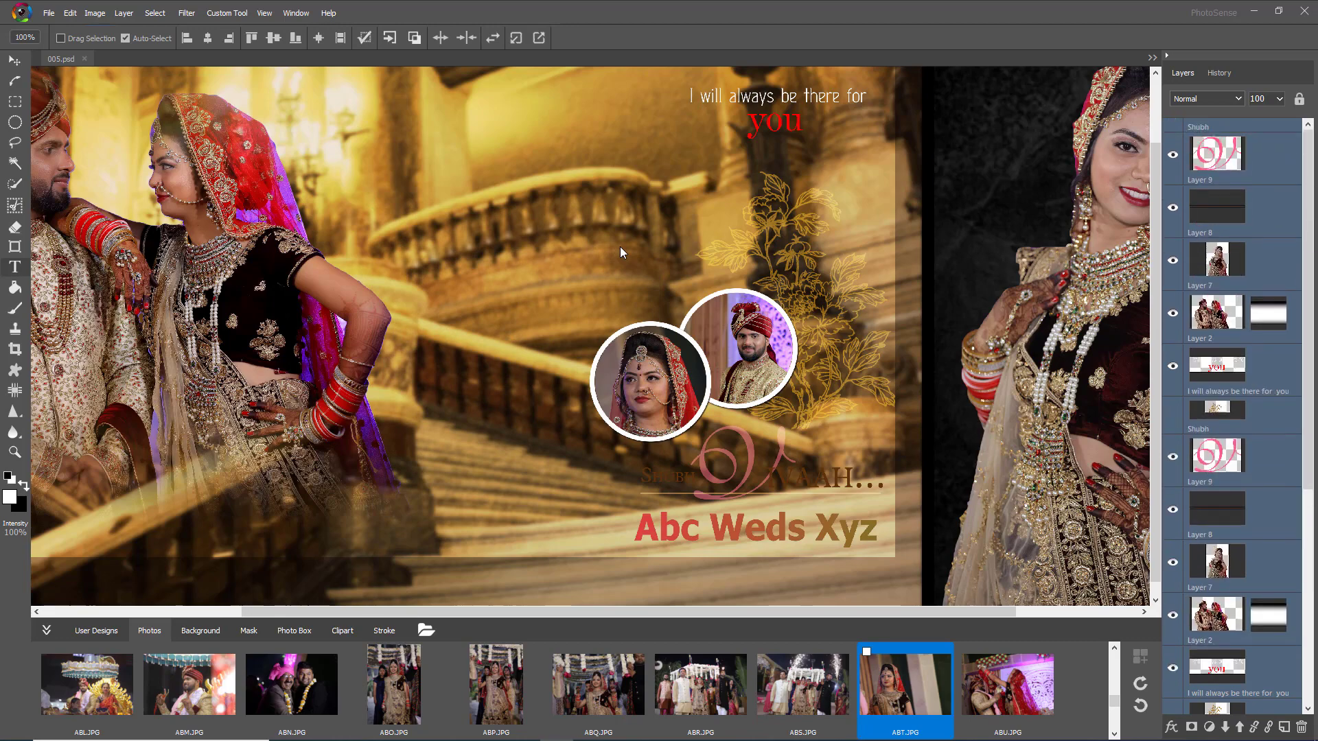
click(758, 573)
scroll(727, 515, down, 4)
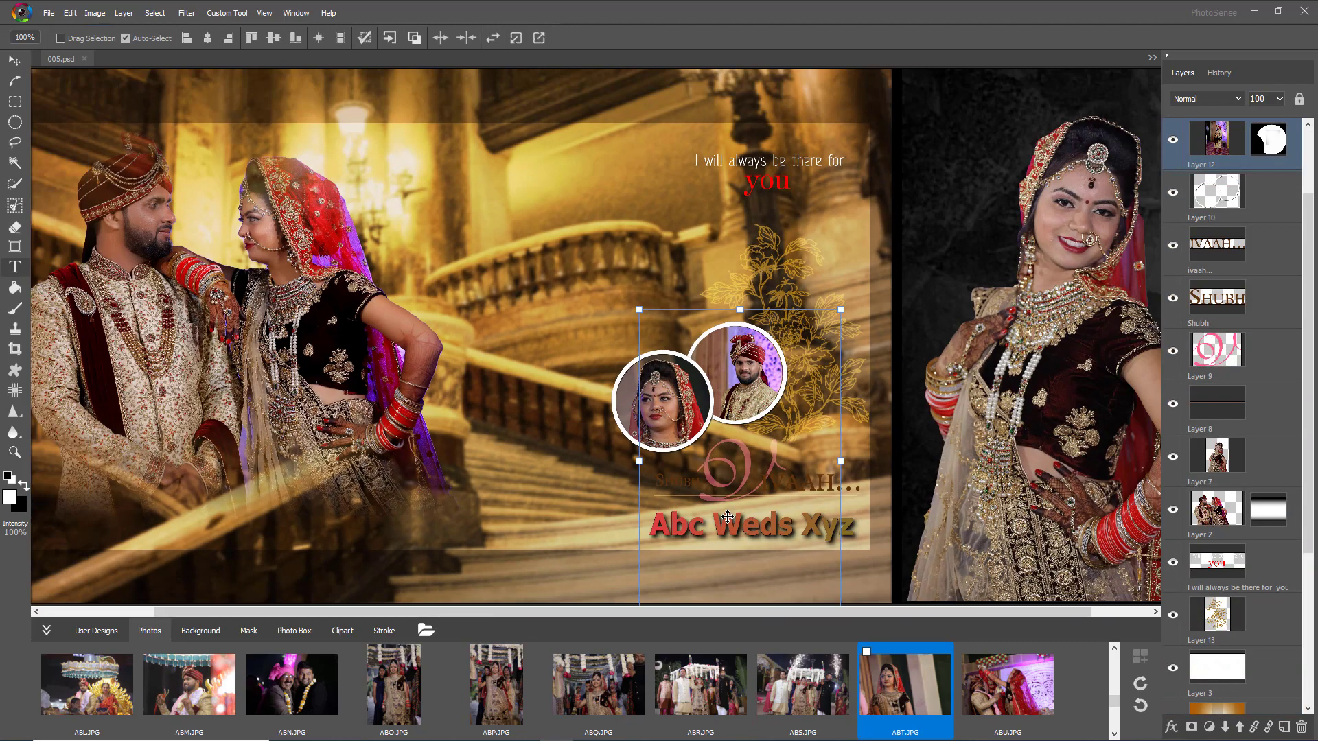
scroll(727, 515, down, 2)
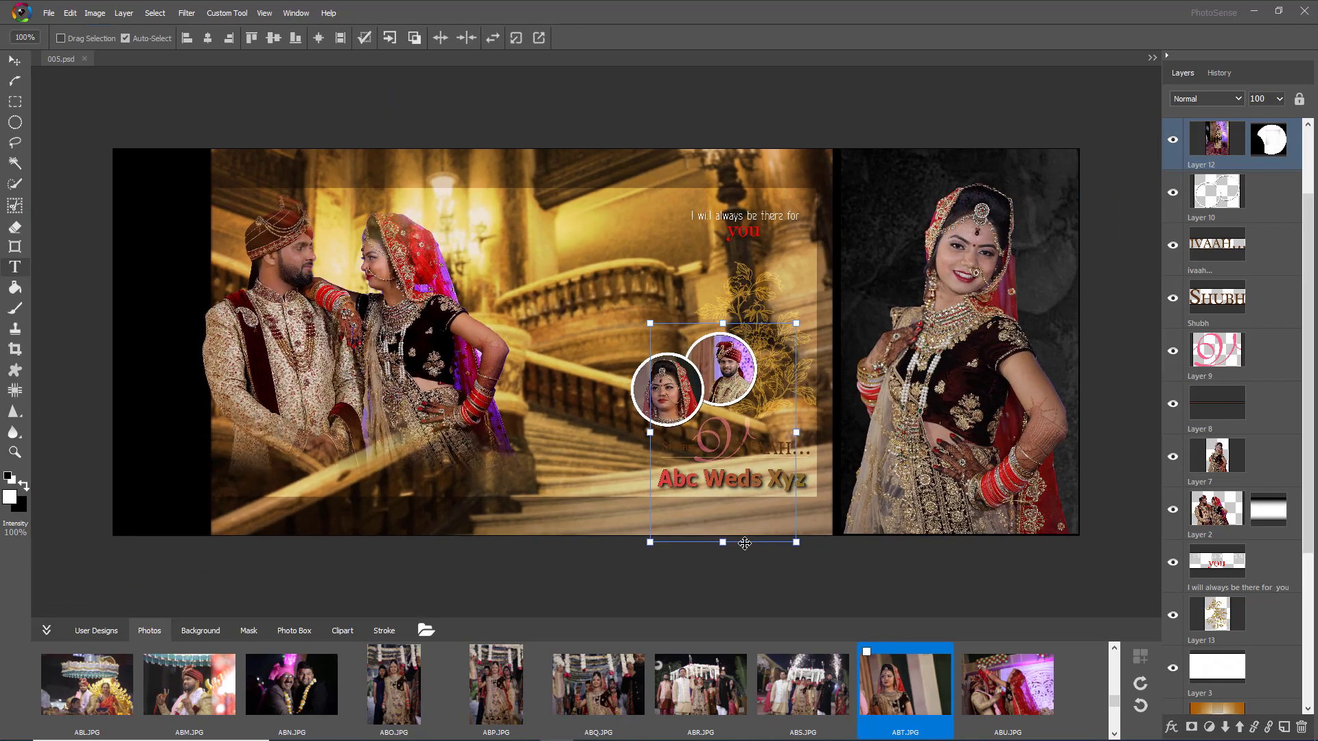